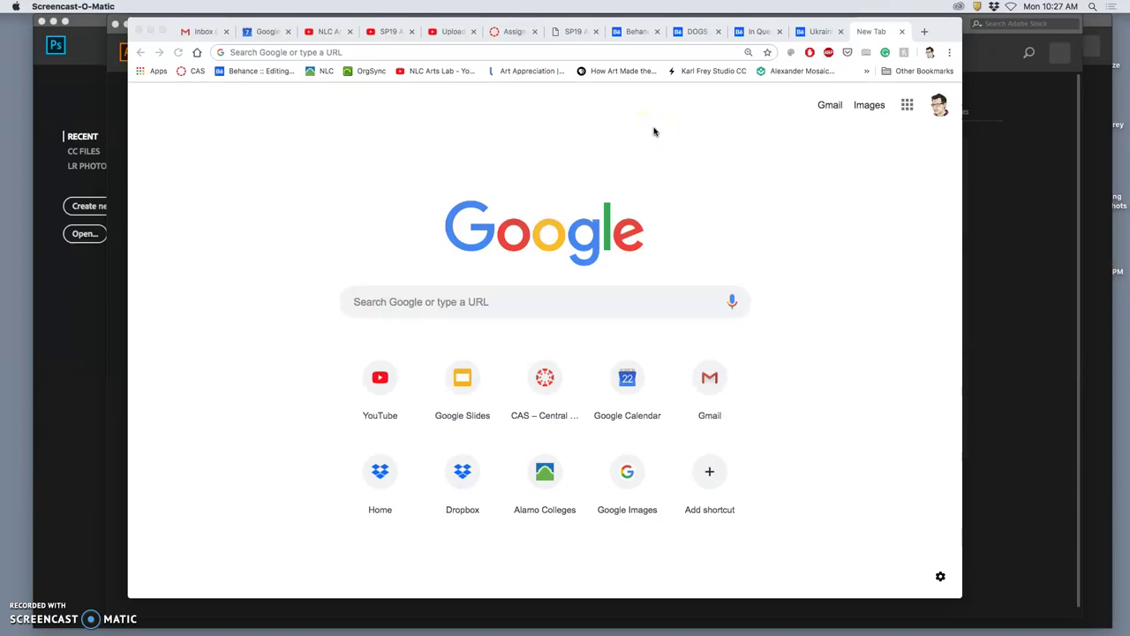
Browse the Ukrainian Fairy Tales and In Quest of Adventure projects, ending on DOGS ARE AMAZING
left_click(819, 32)
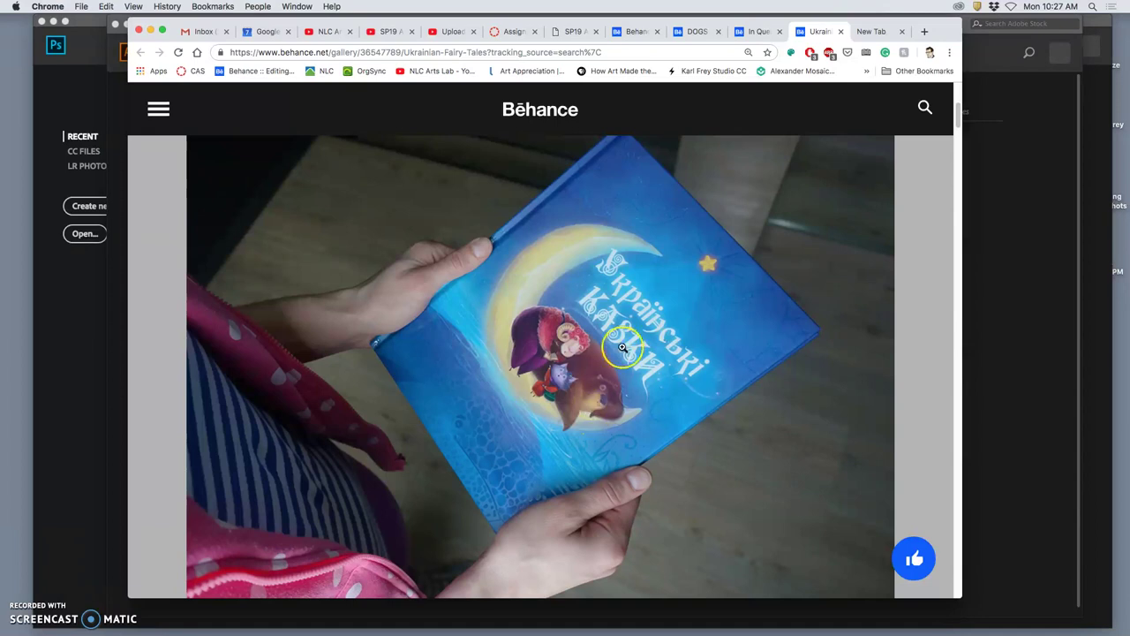
left_click(608, 313)
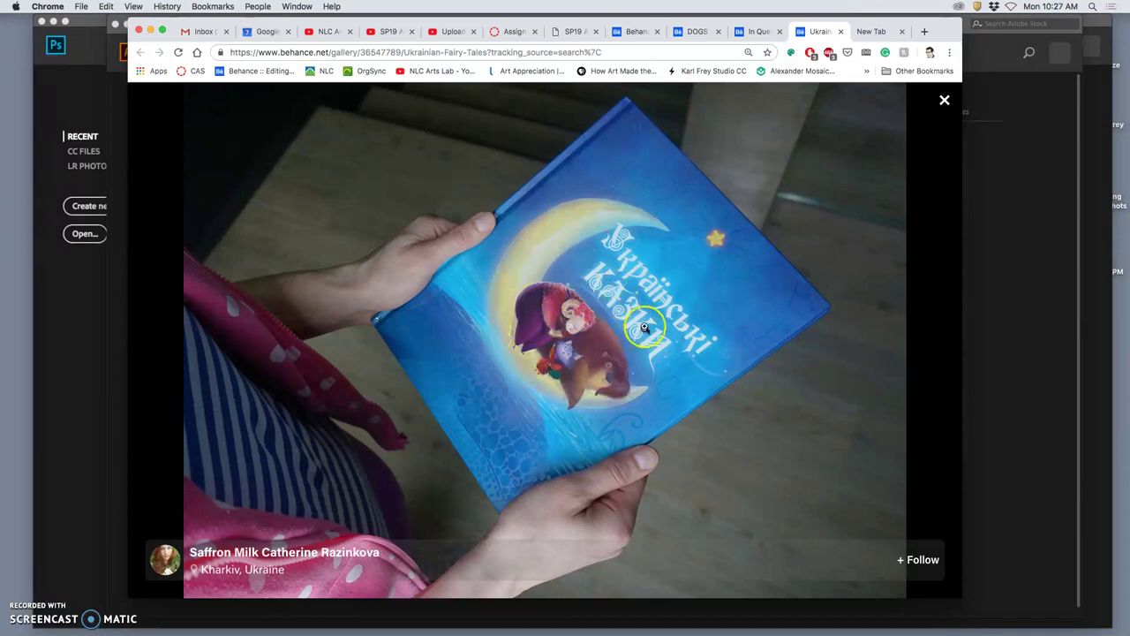
left_click(760, 31)
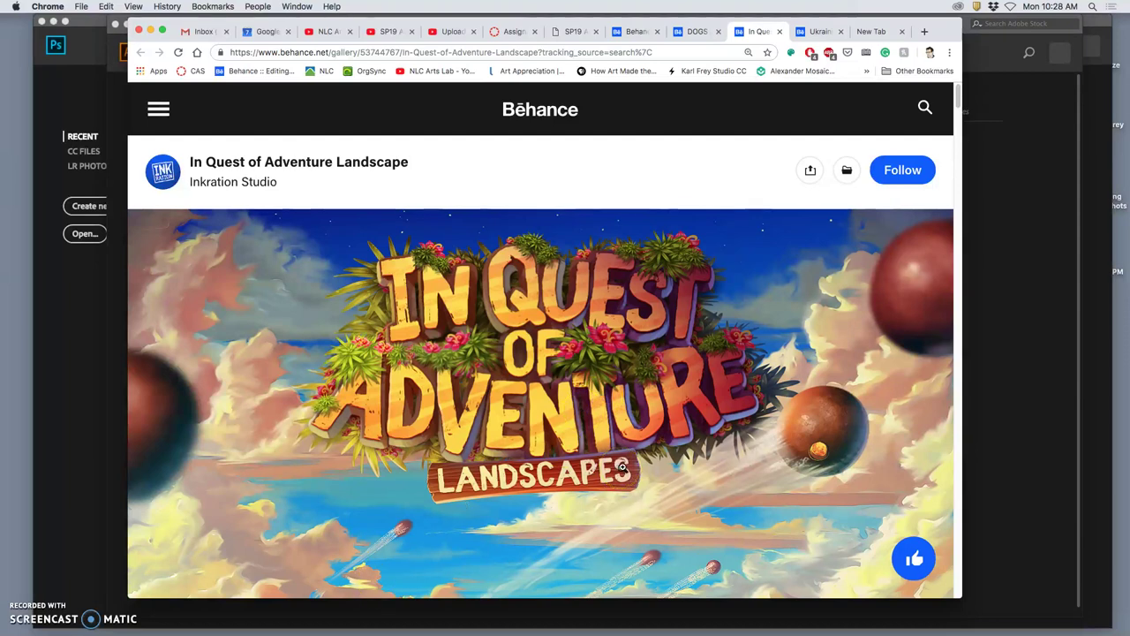
scroll(650, 469, "down", 1)
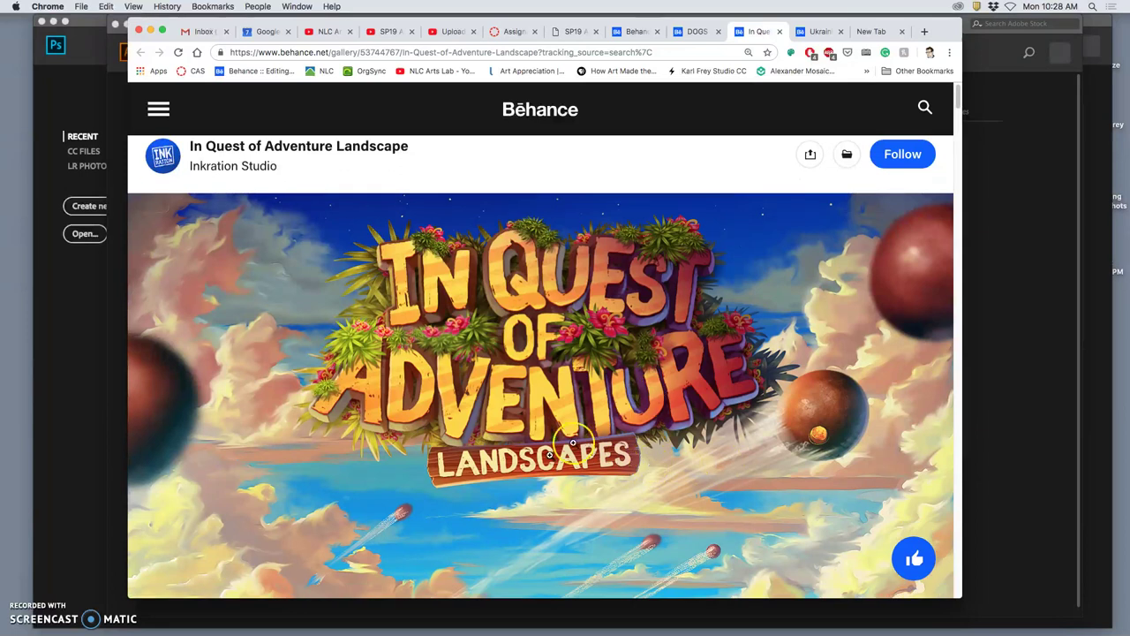
left_click(702, 34)
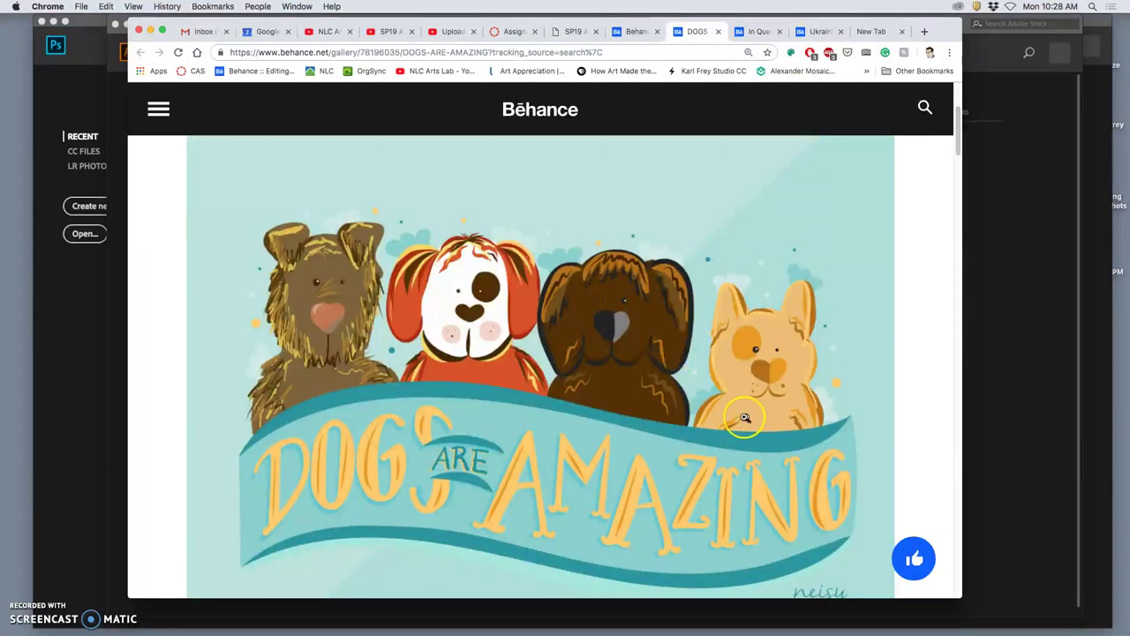
Revisit the In Quest of Adventure and Ukrainian Fairy Tales projects, then start a Google search
scroll(745, 415, "down", 1)
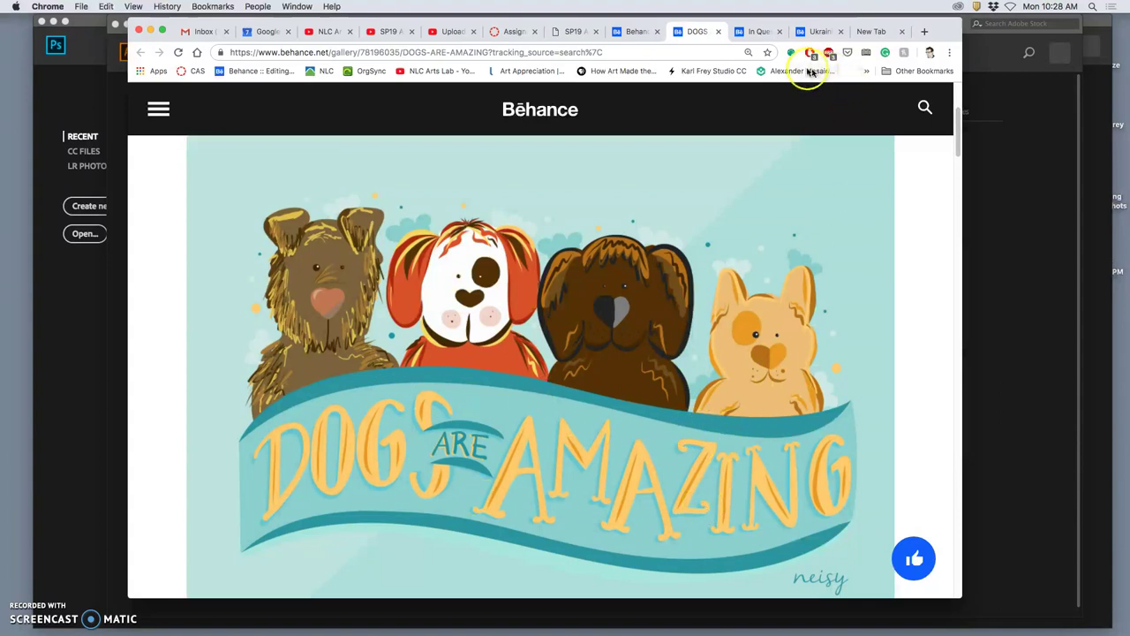
left_click(758, 31)
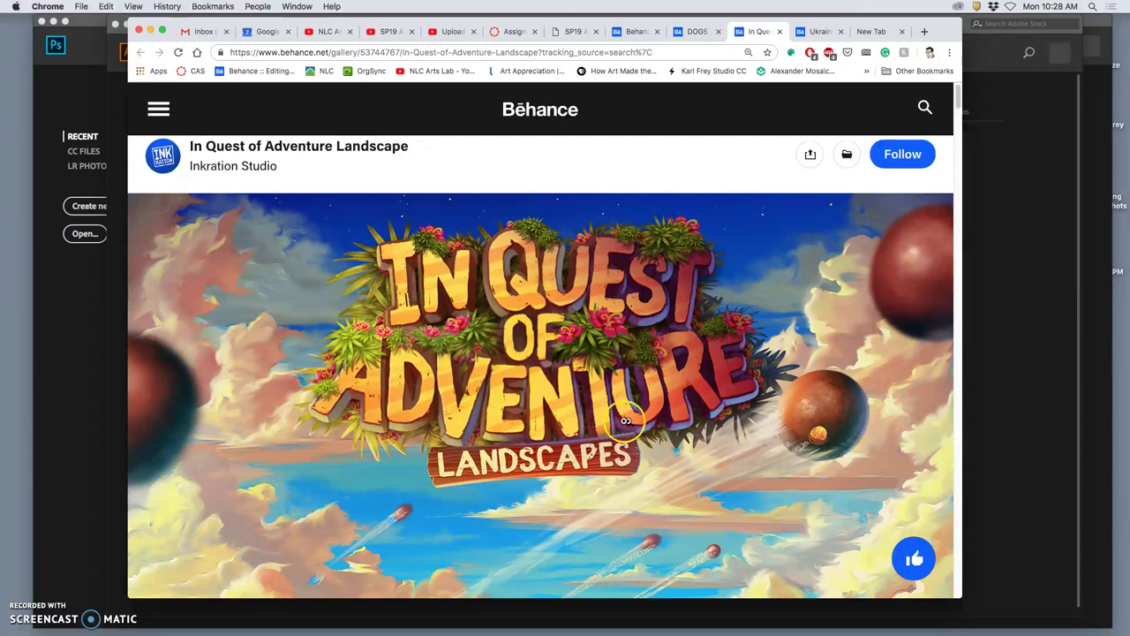
left_click(820, 32)
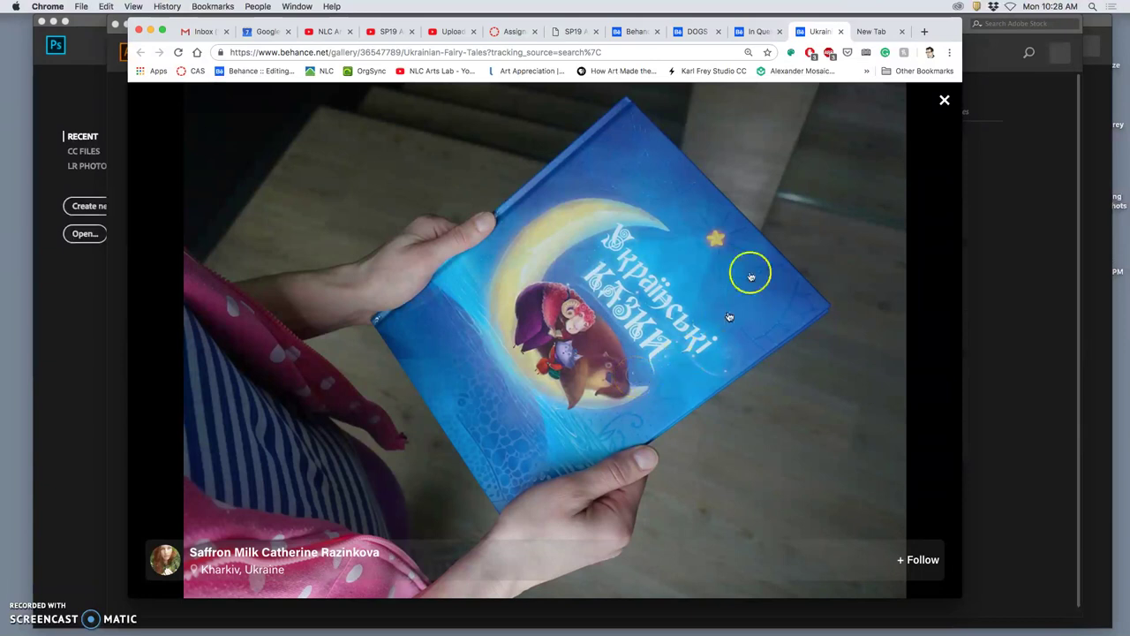
left_click(871, 31)
left_click(539, 304)
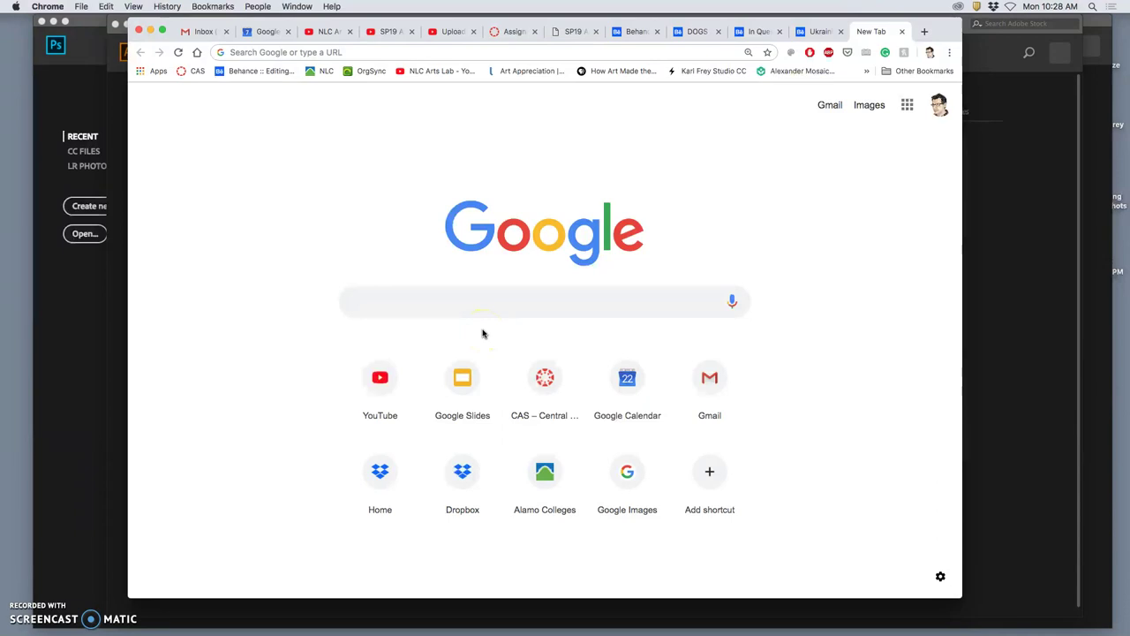
Search Google for 'letterpress posters for music', correcting the misspelled word
type("ty")
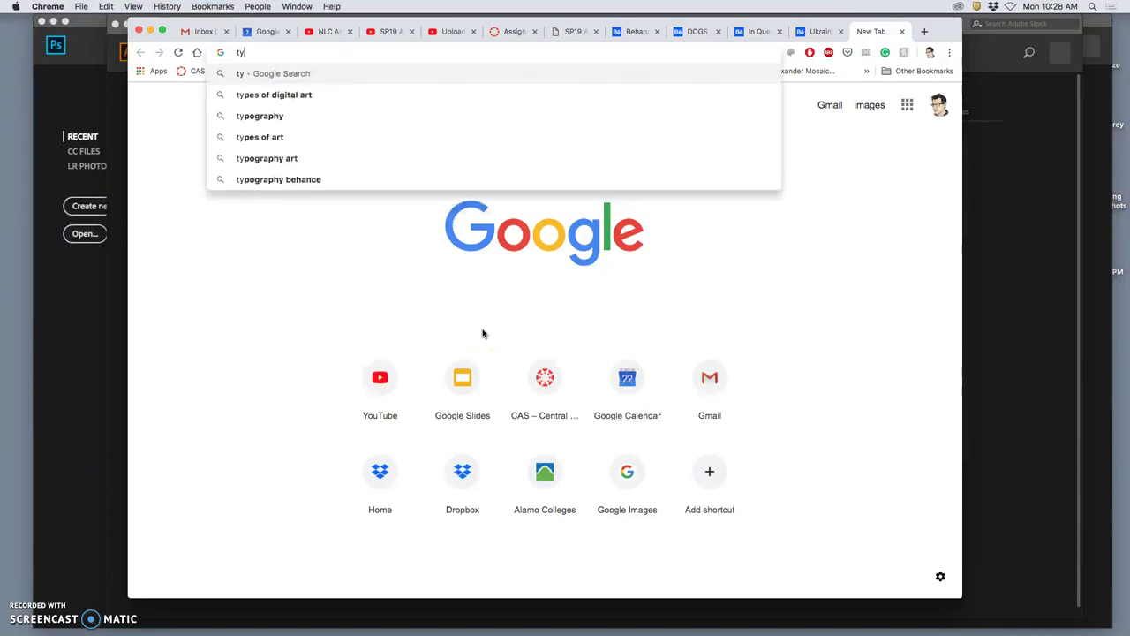
left_click(446, 309)
type("le")
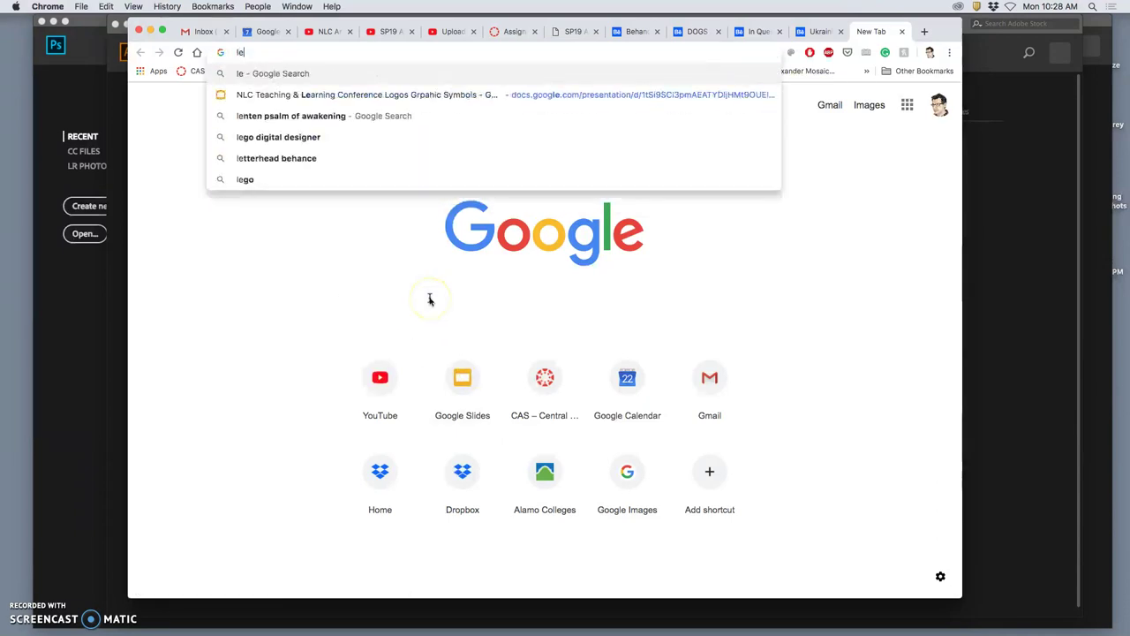
type("tter")
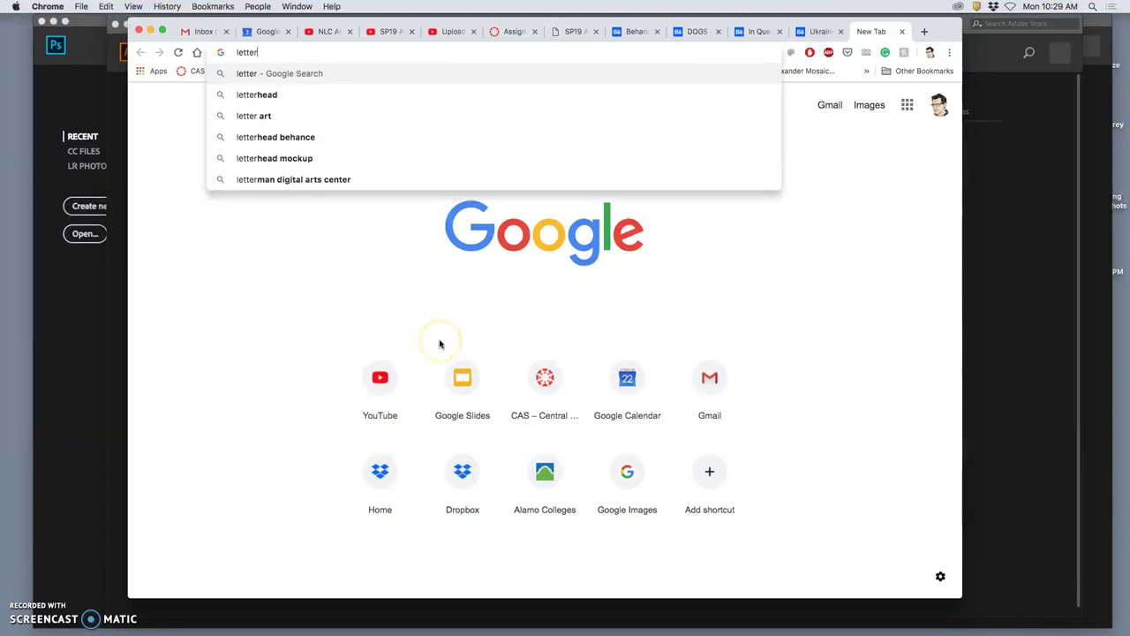
type("press")
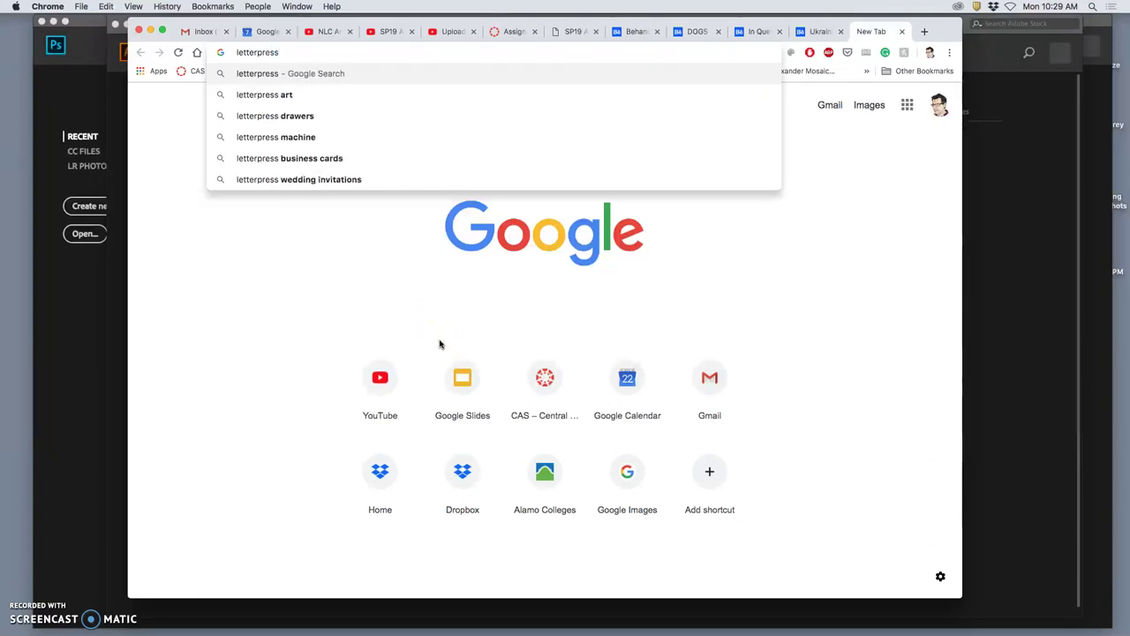
type(" posters")
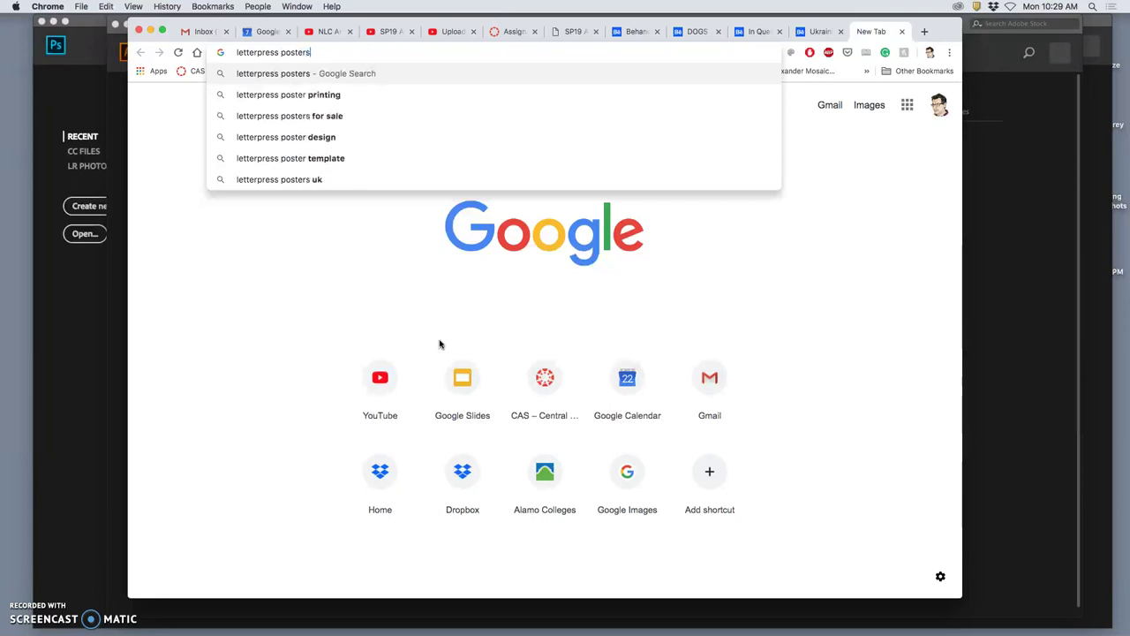
type(" for ")
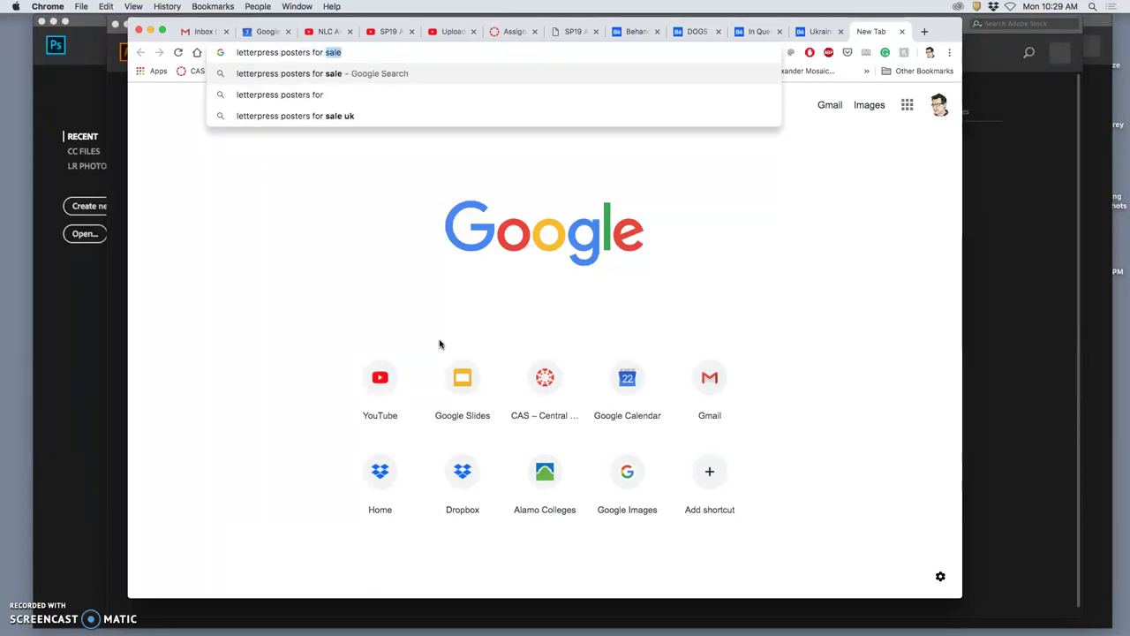
type("mul")
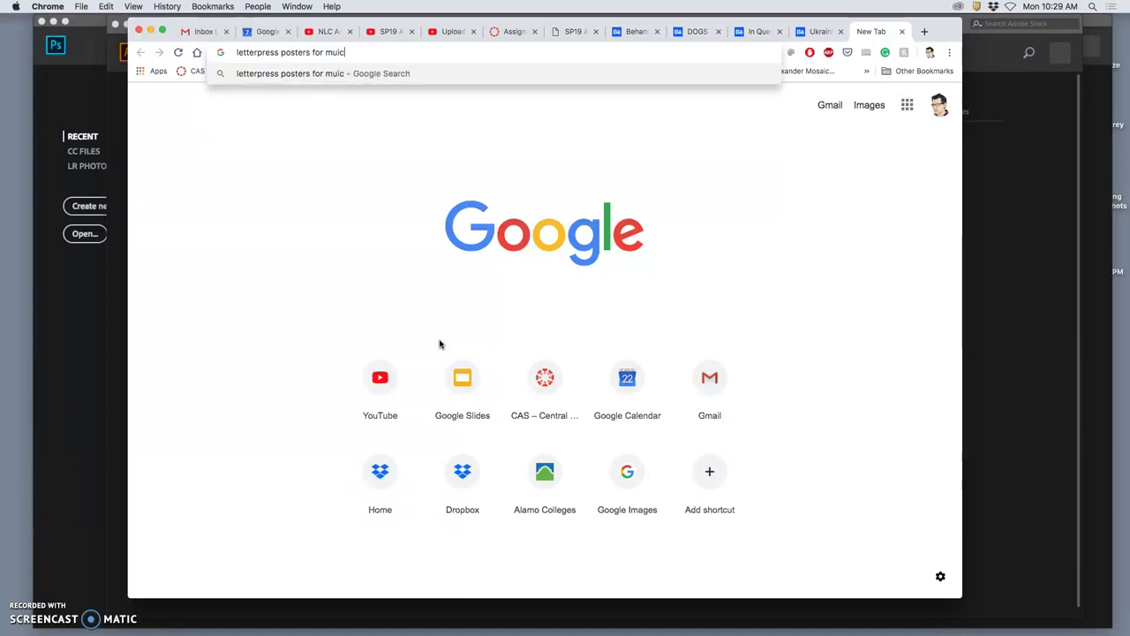
key("BackSpace")
type("s")
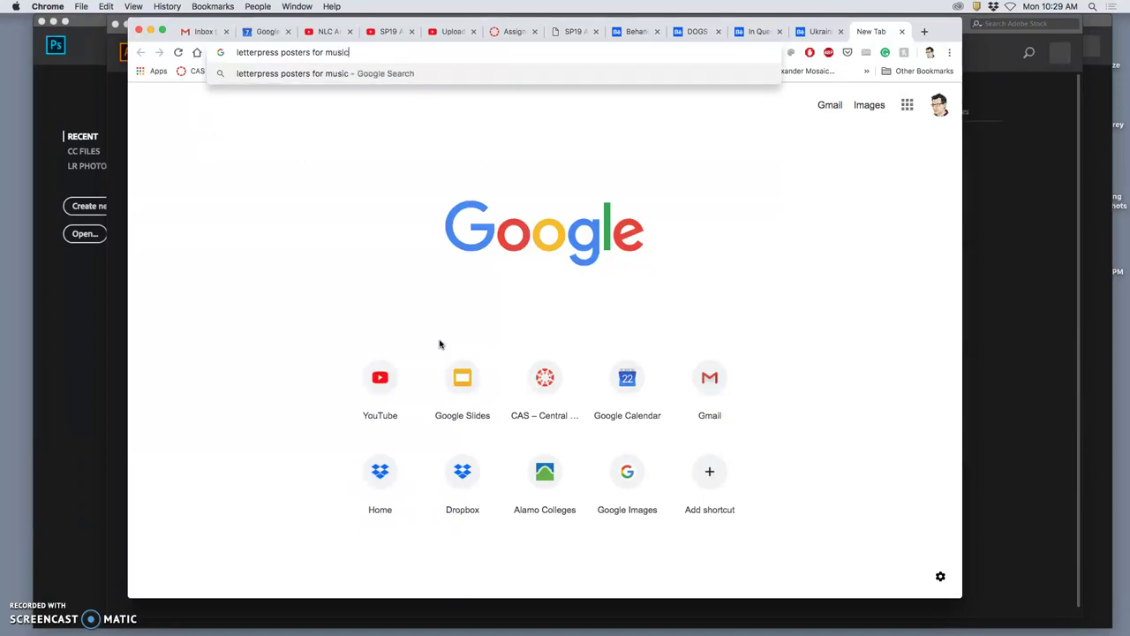
key("Return")
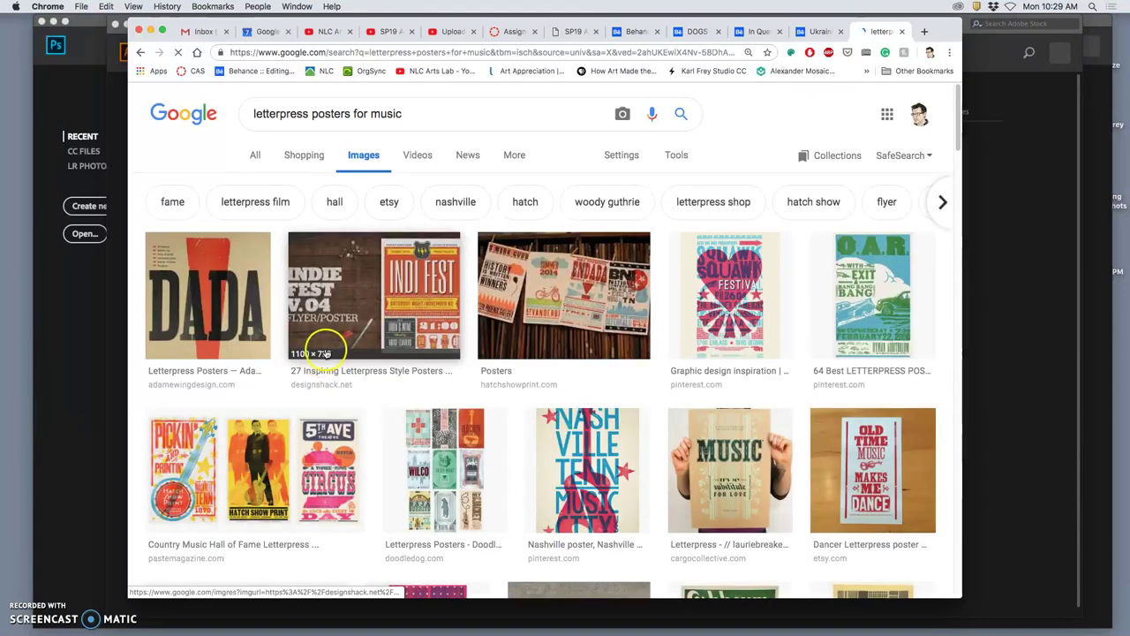
Open the Country Music, Tall Tales and Resistance poster results in new tabs
scroll(509, 378, "down", 3)
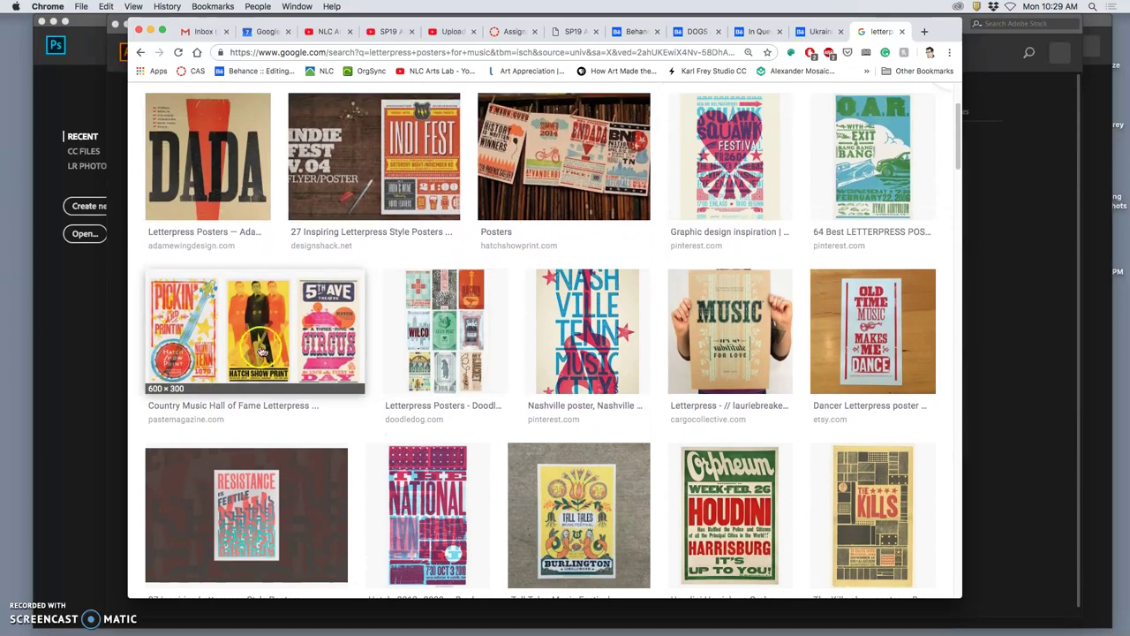
right_click(256, 323)
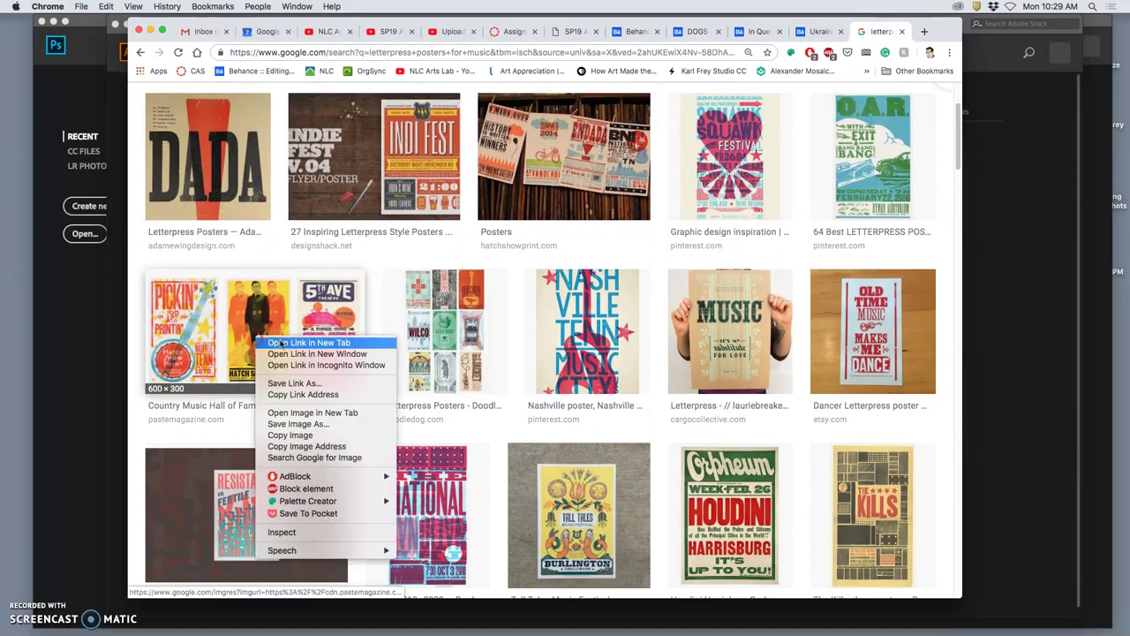
left_click(282, 329)
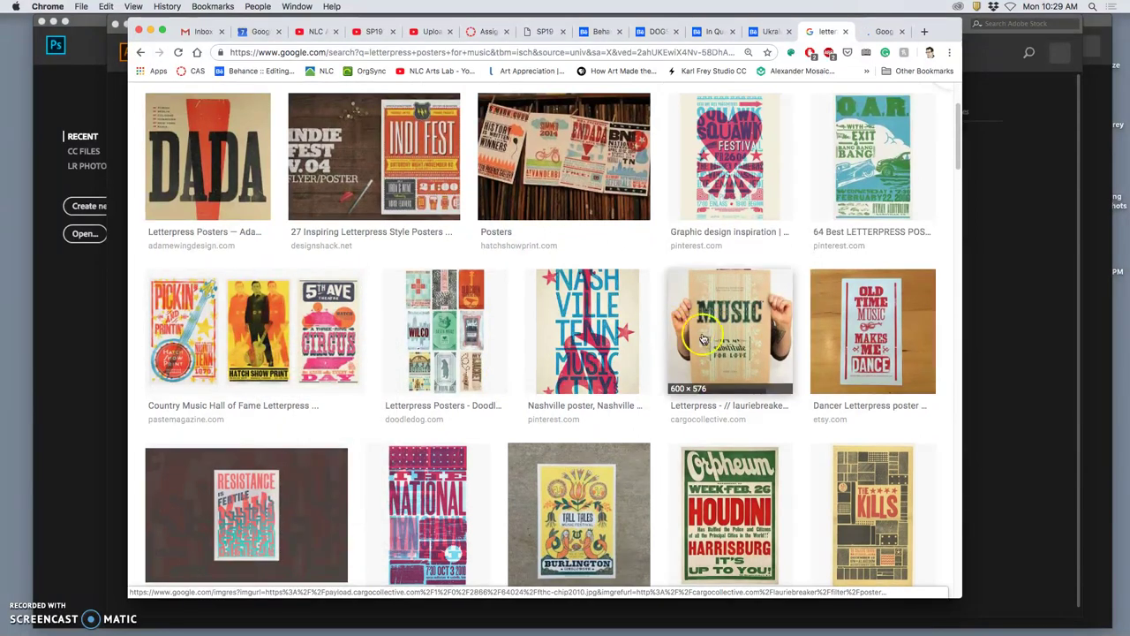
scroll(636, 349, "down", 1)
scroll(636, 351, "down", 1)
right_click(583, 409)
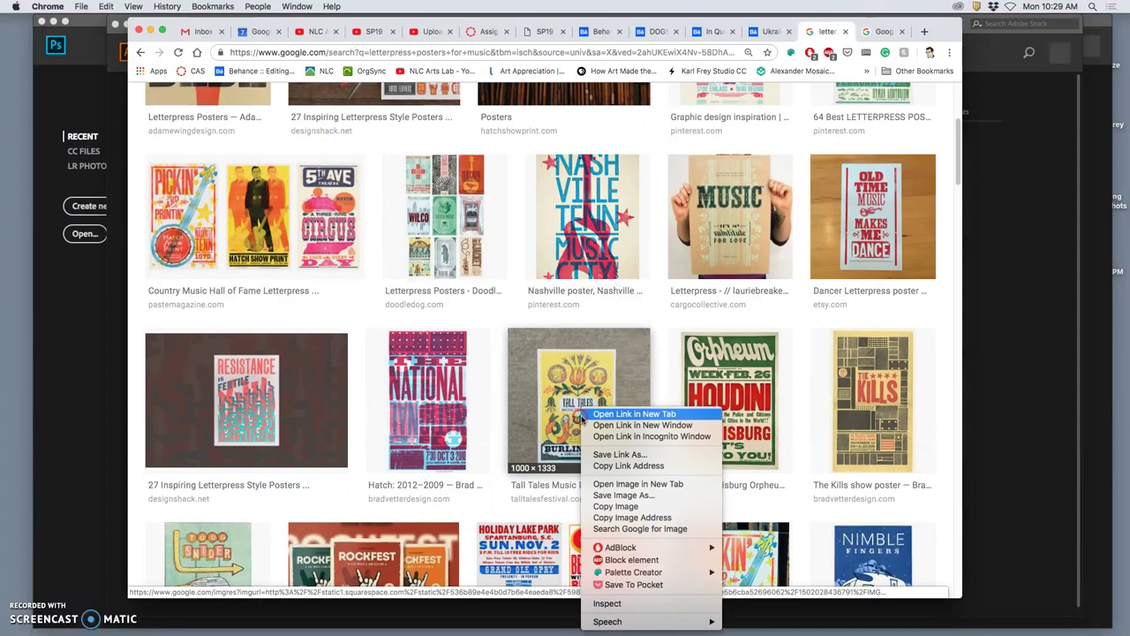
left_click(620, 415)
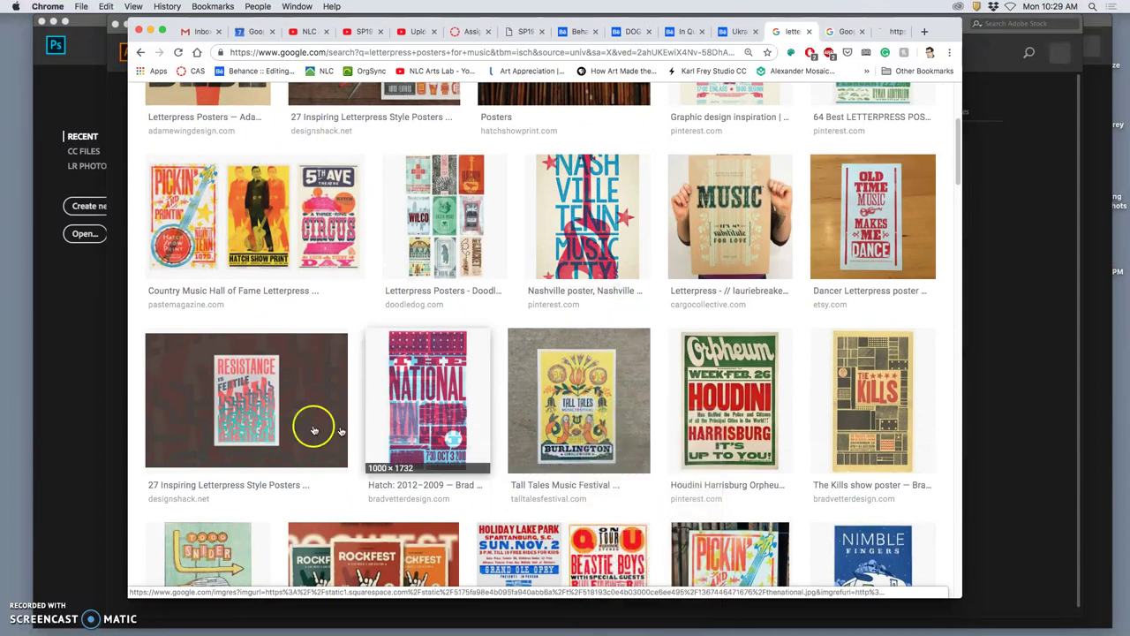
right_click(260, 406)
left_click(680, 431)
left_click(723, 433, "super")
Open another poster plus the Todd Snider, Pickin' and Printin' and movie poster results in new tabs
scroll(733, 433, "down", 1)
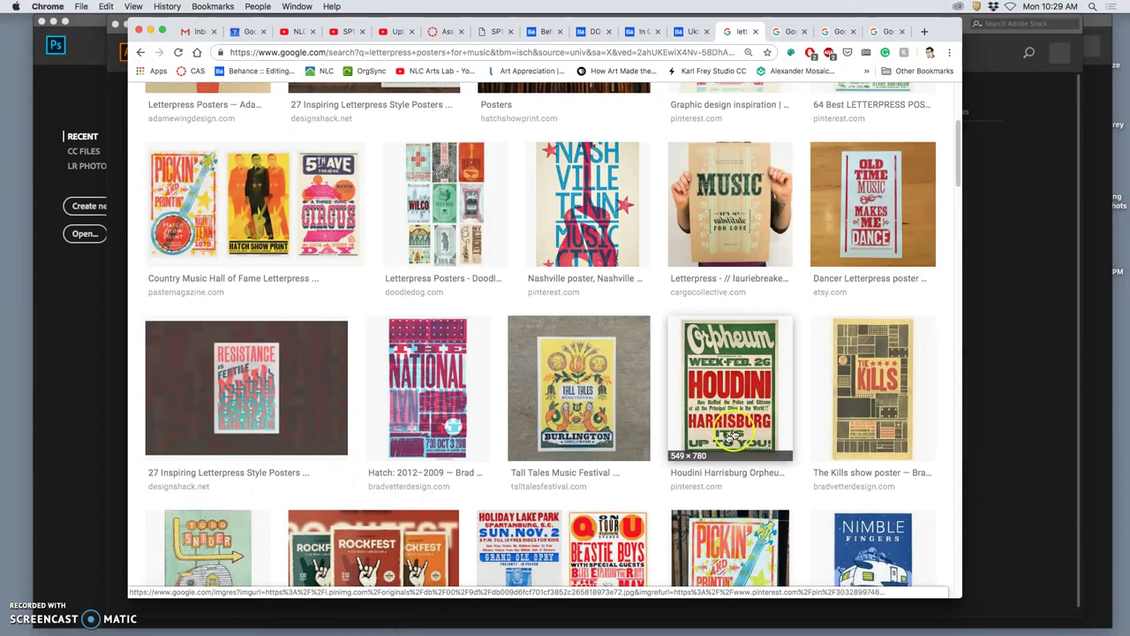
right_click(900, 405)
left_click(920, 406)
scroll(759, 404, "down", 5)
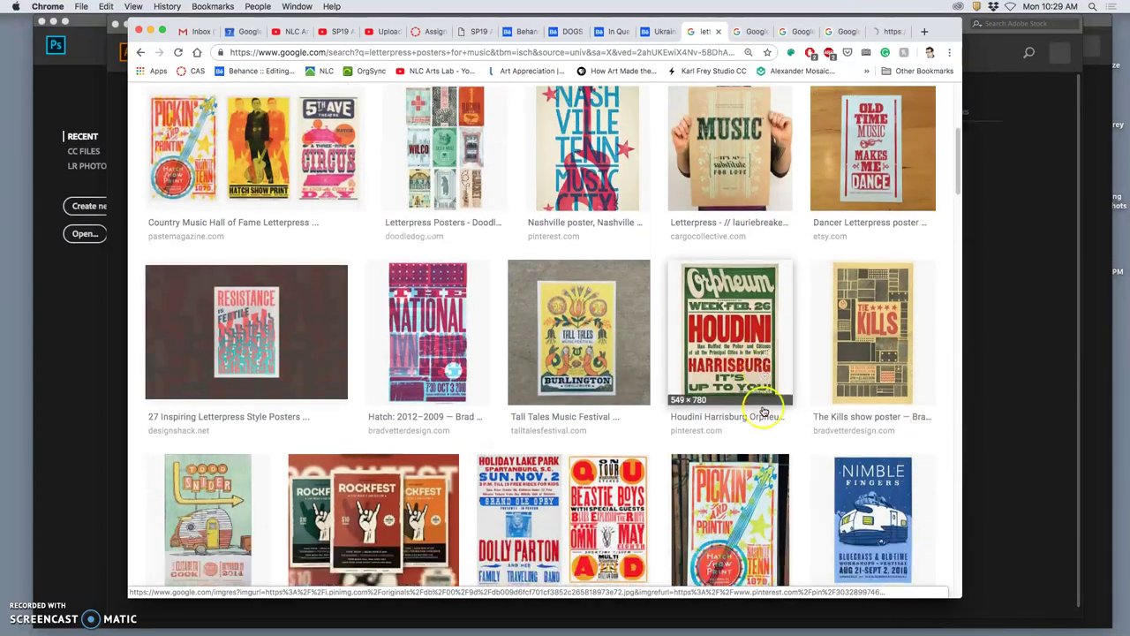
right_click(192, 350)
left_click(231, 353)
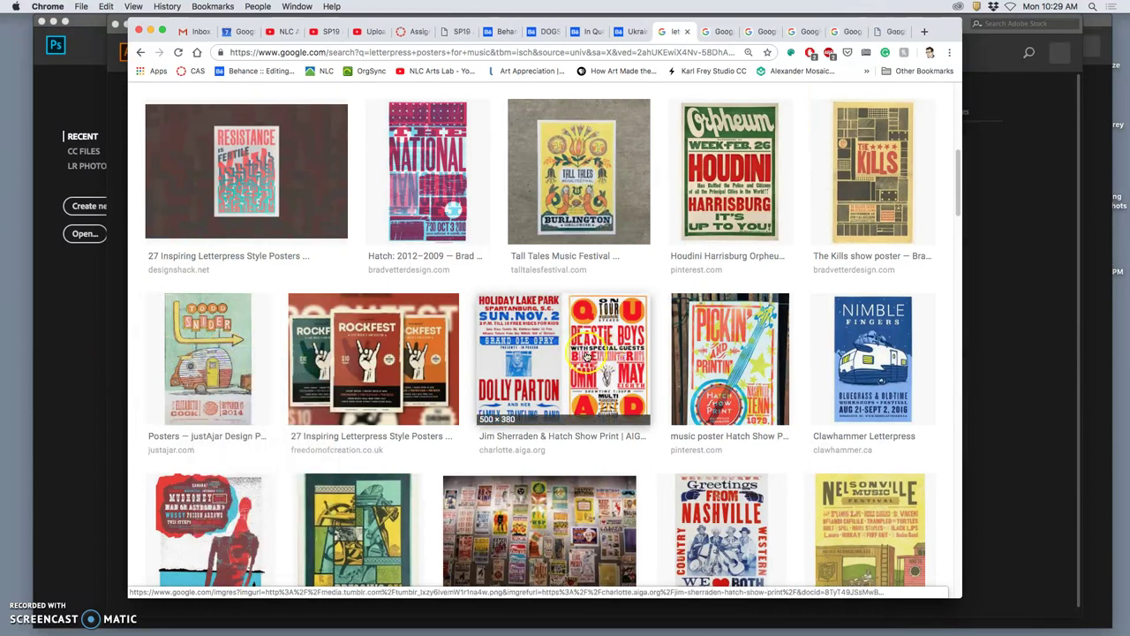
right_click(730, 363)
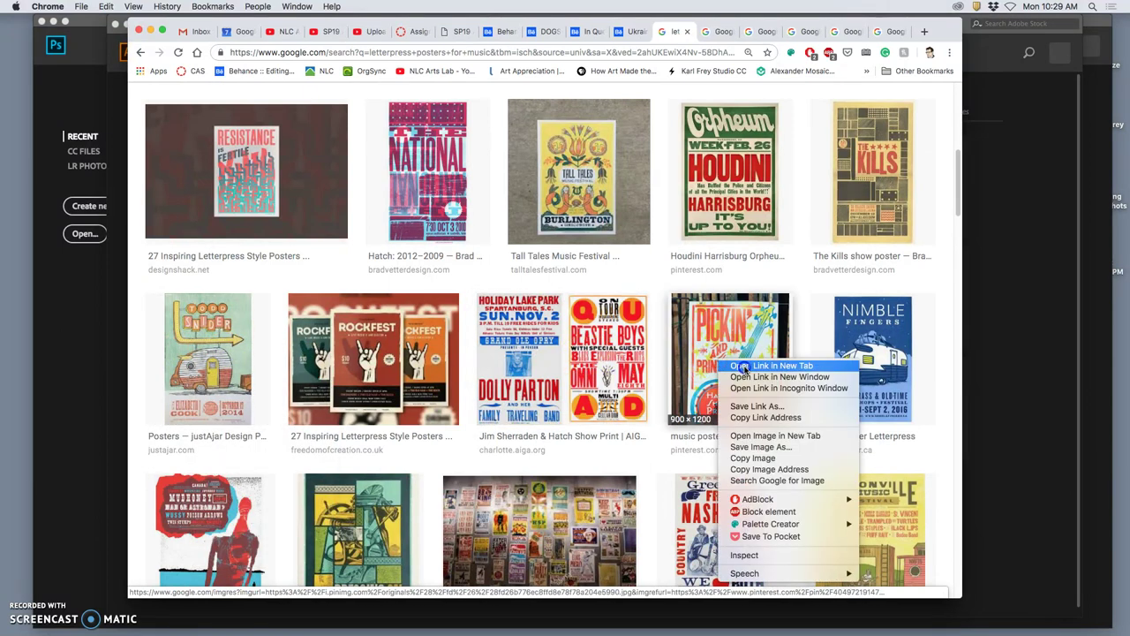
left_click(738, 366)
scroll(675, 376, "down", 5)
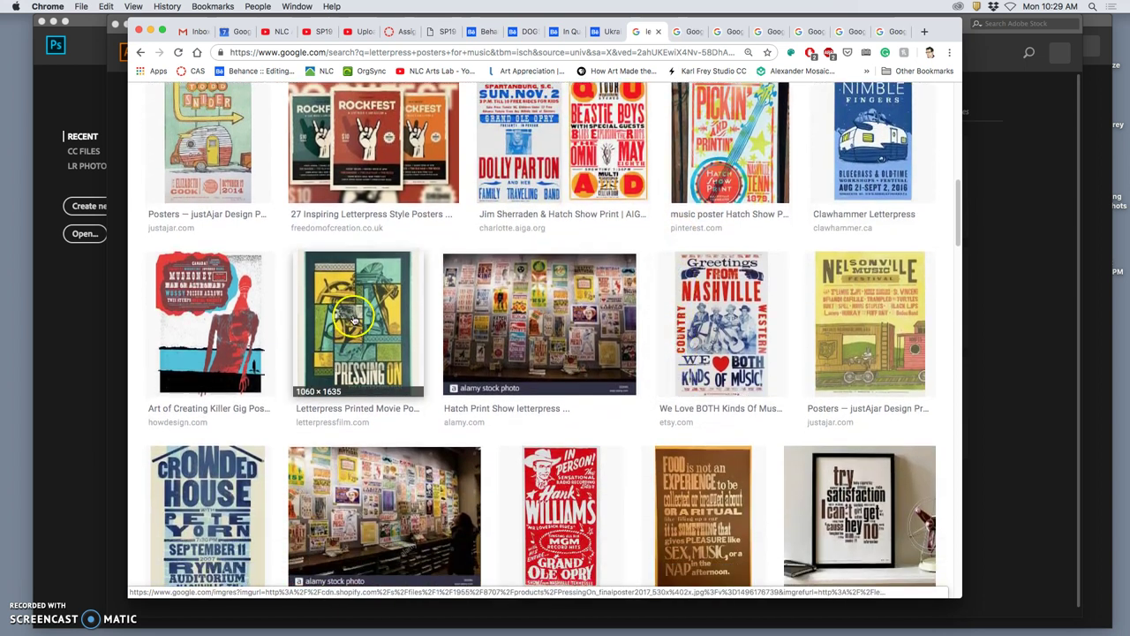
right_click(361, 316)
left_click(474, 378)
Open a second Todd Snider poster in a new tab and view the Country Music Hall of Fame preview
scroll(474, 378, "down", 3)
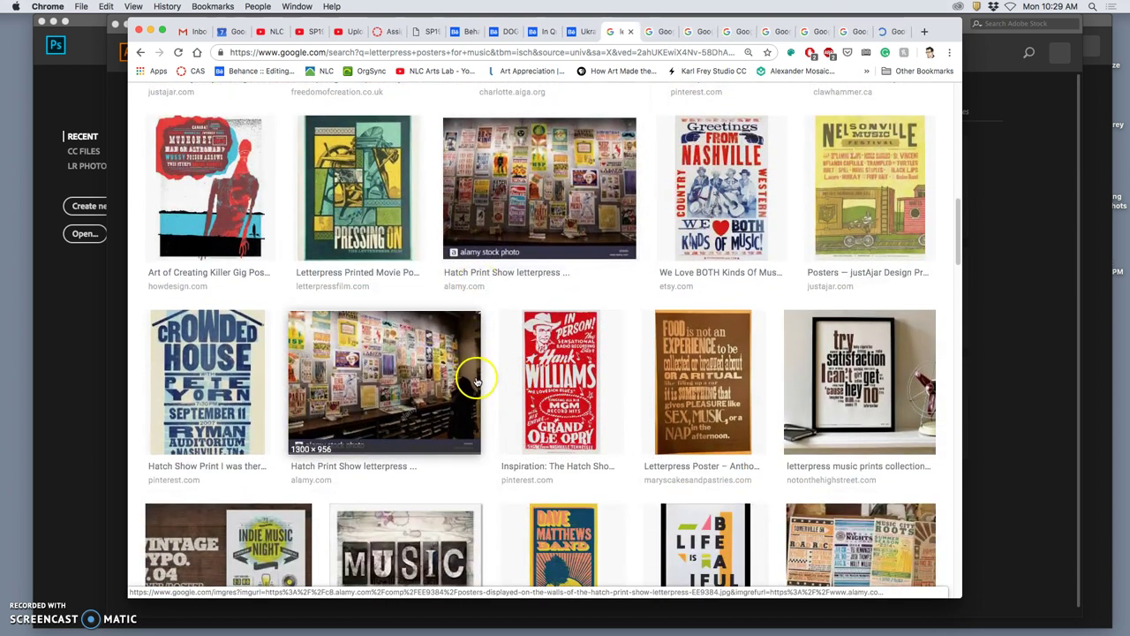
scroll(474, 378, "down", 4)
scroll(468, 378, "down", 4)
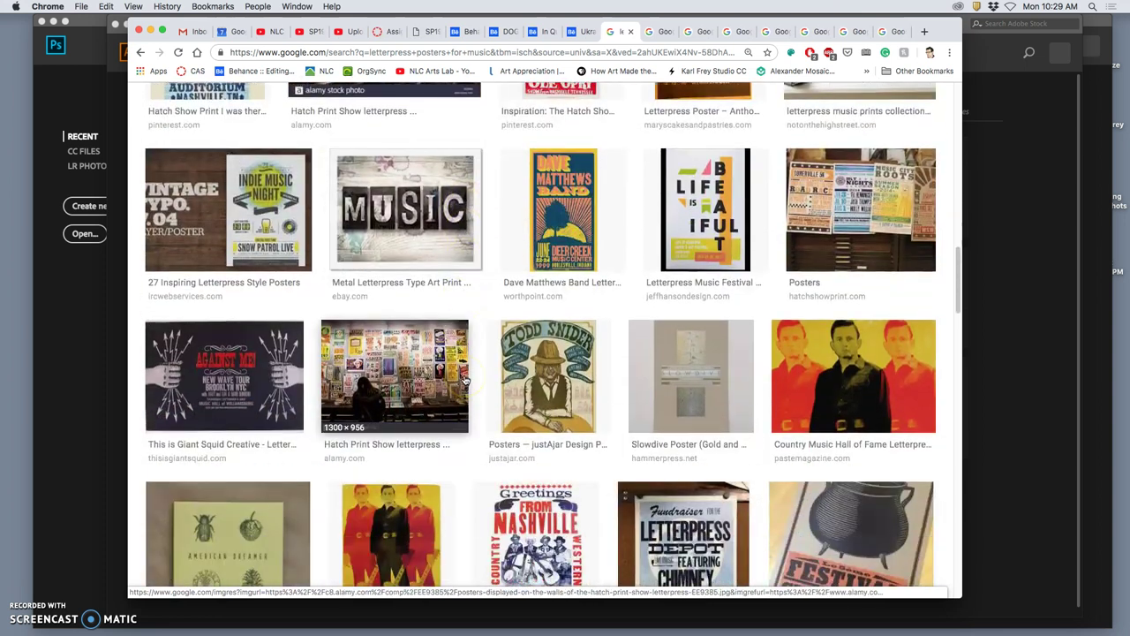
left_click(554, 396)
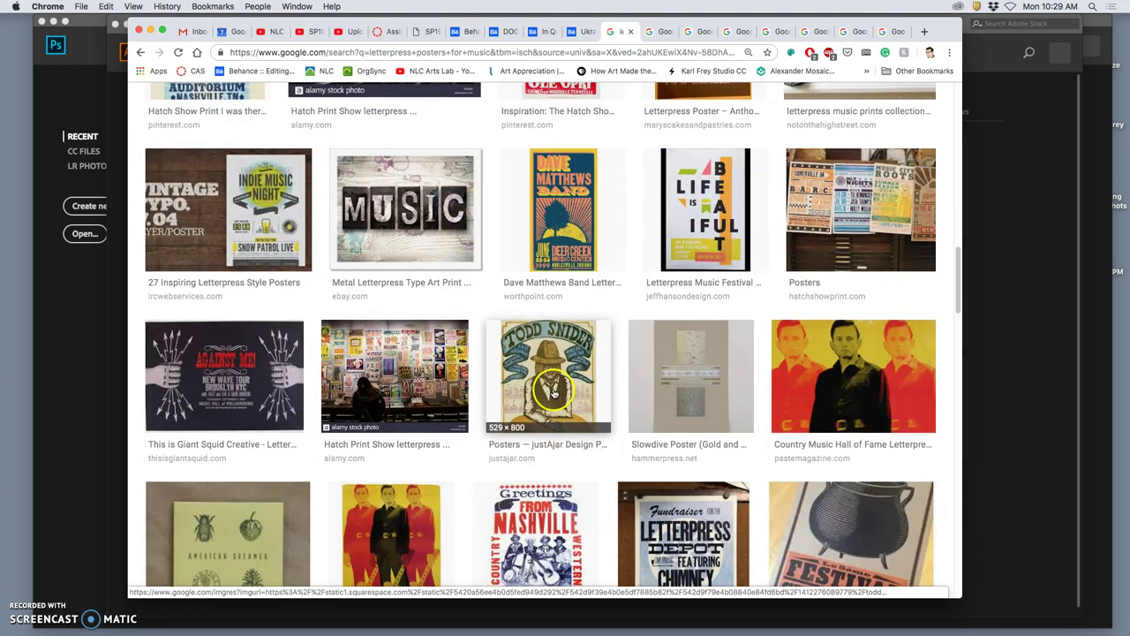
right_click(554, 396)
left_click(588, 402)
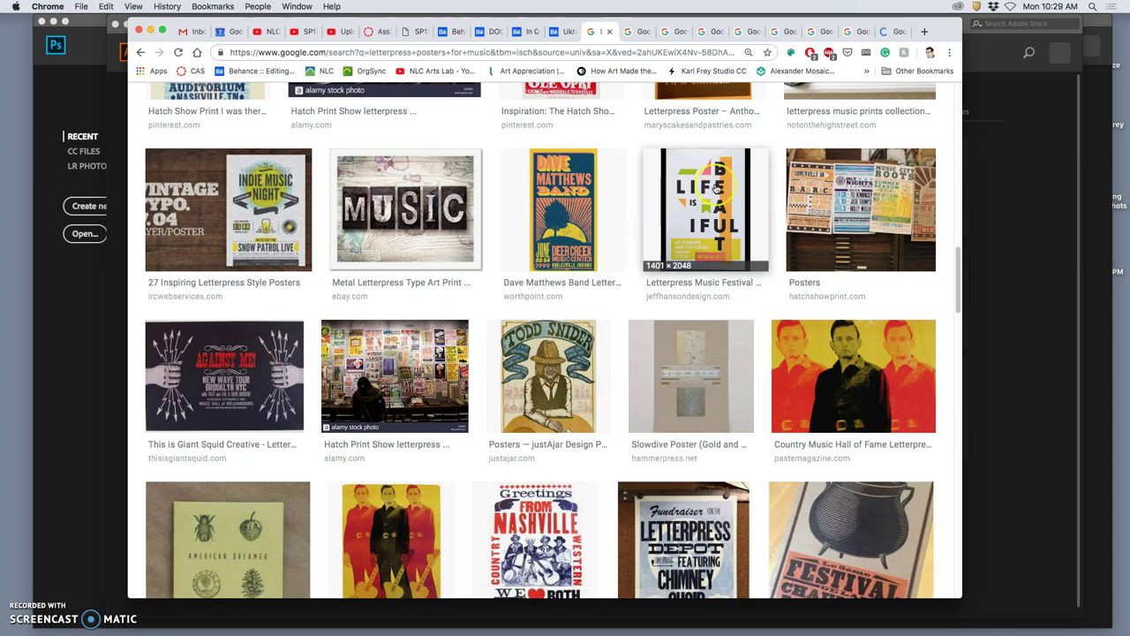
scroll(732, 187, "down", 2)
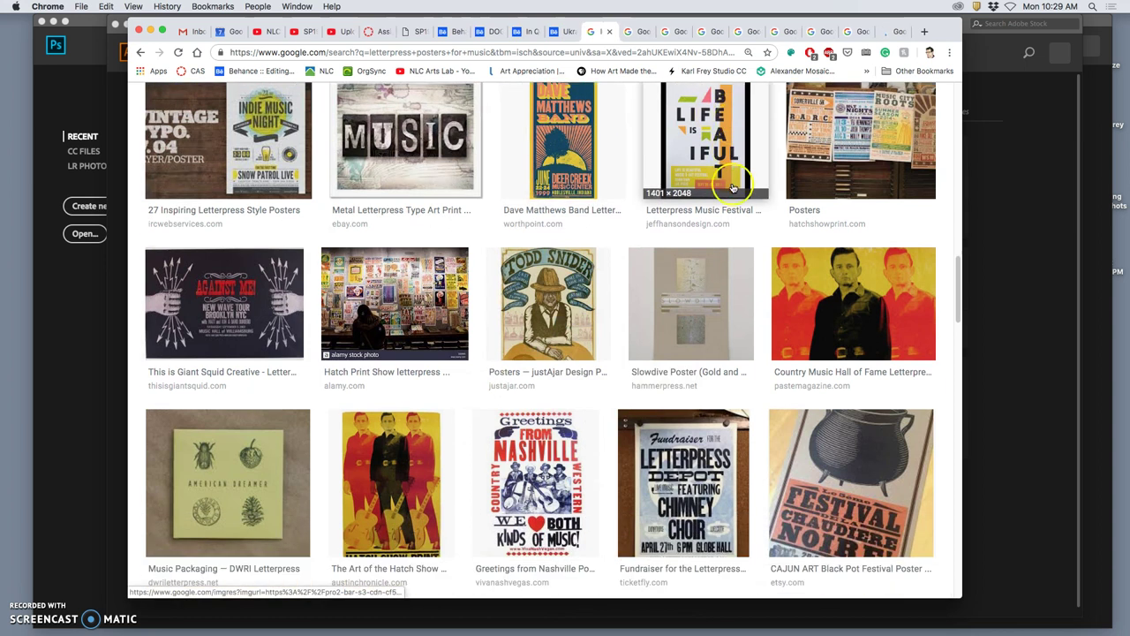
left_click(642, 34)
left_click(599, 163)
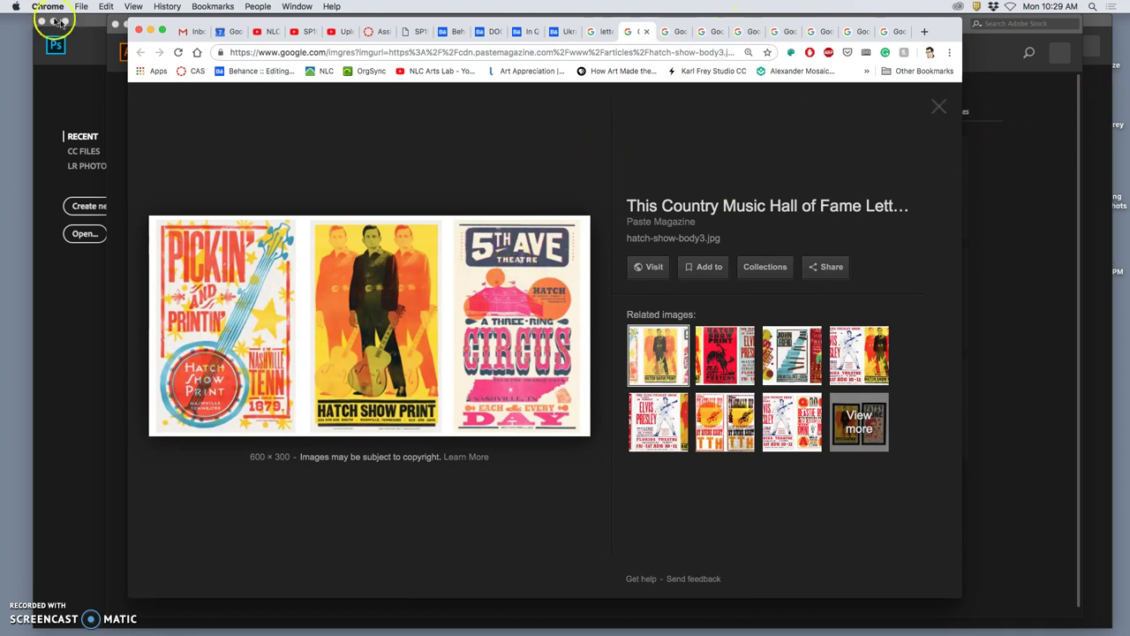
Minimize the Illustrator and Photoshop start windows and open the class folder from the desktop
left_click(118, 19)
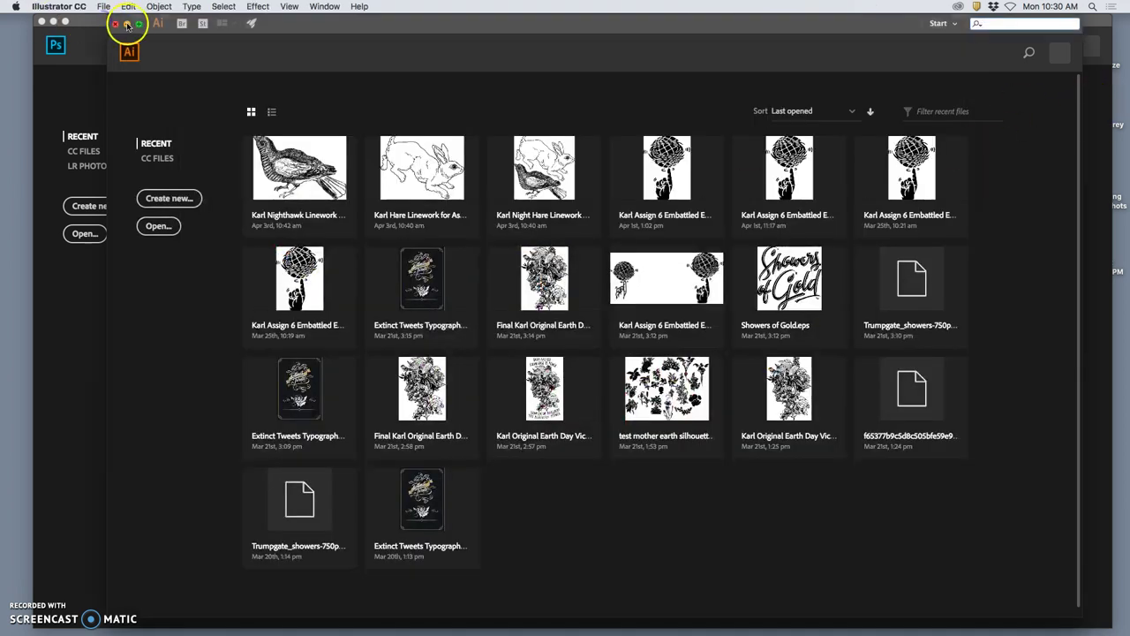
left_click(126, 23)
left_click(53, 21)
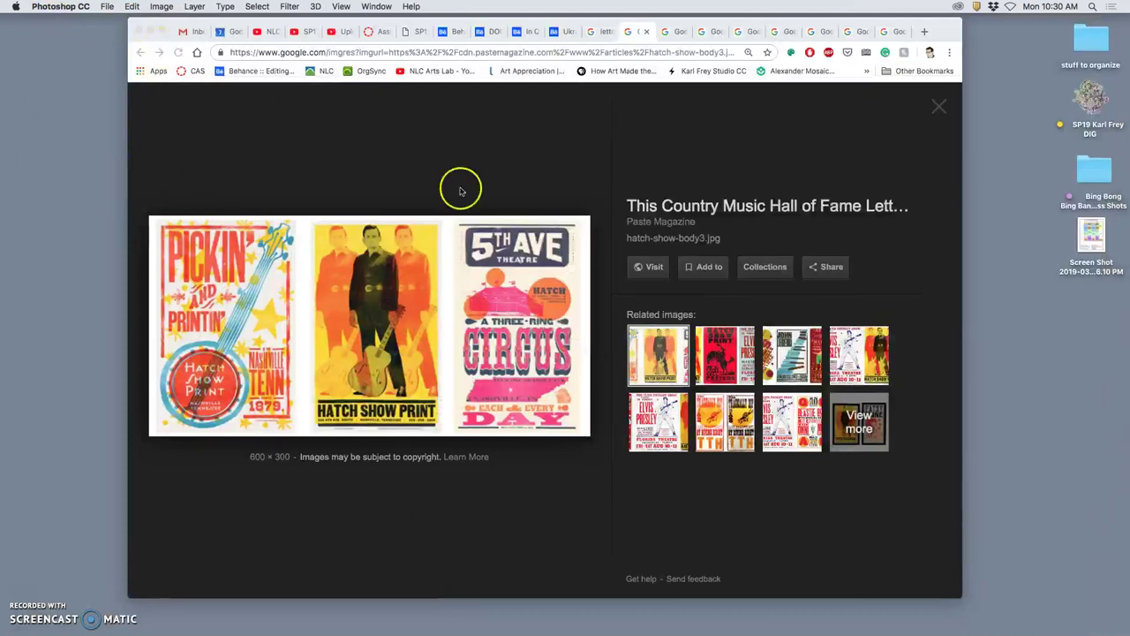
left_click_drag(807, 22, 701, 17)
left_click(971, 335)
left_click(1098, 106)
double_click(1097, 106)
Open Assignment #8 in icon view and create a new folder named inspiration
left_click(298, 157)
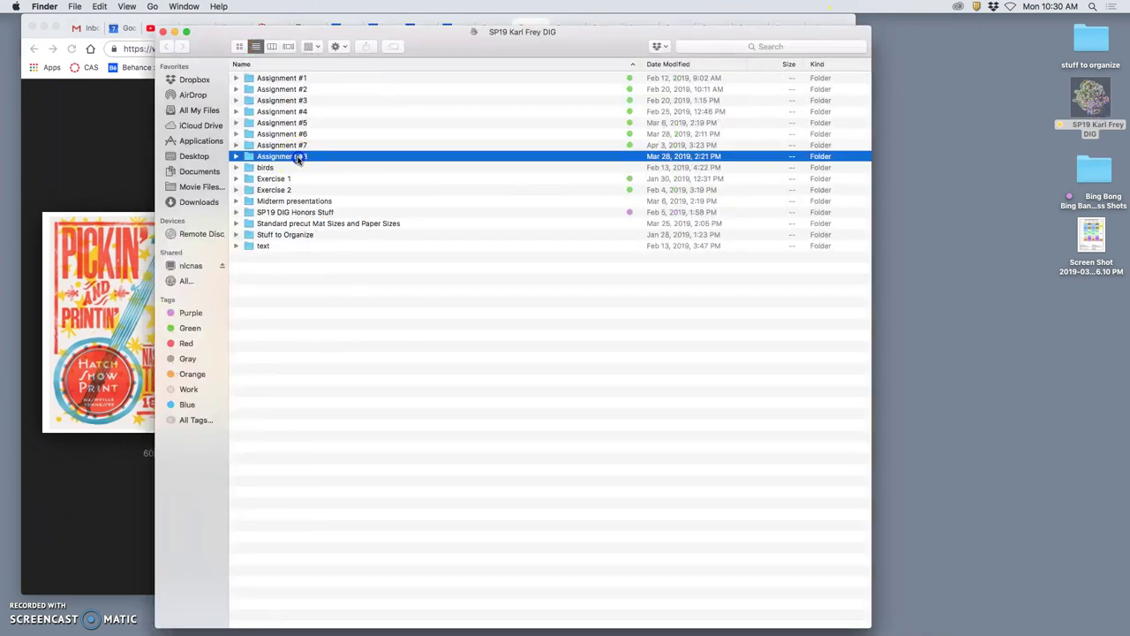
double_click(299, 157)
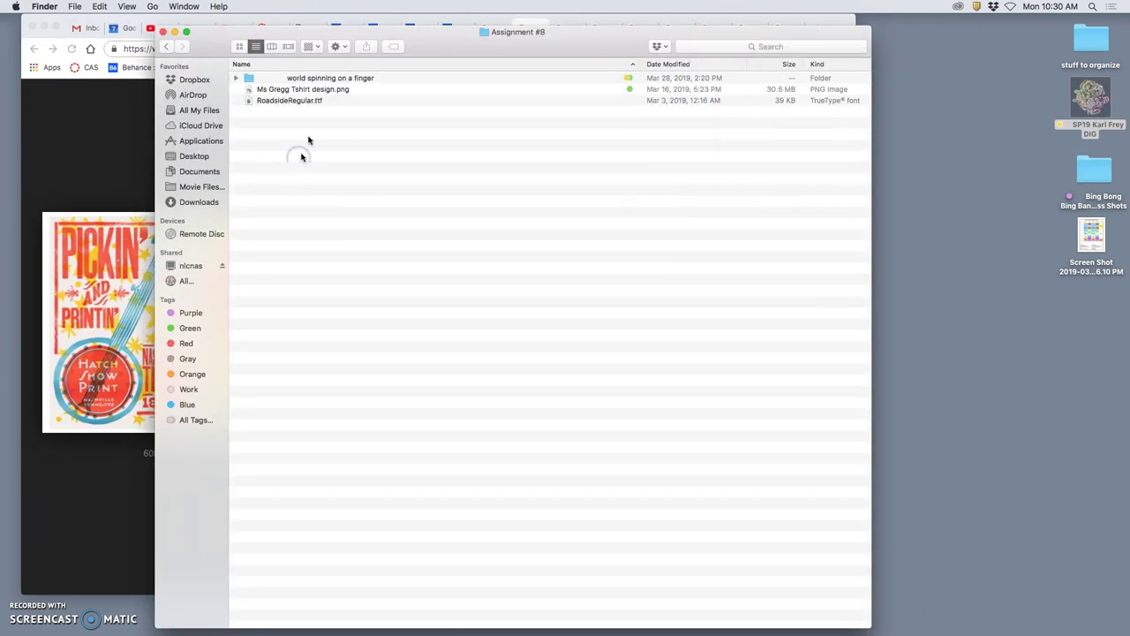
left_click(237, 47)
left_click_drag(400, 46, 775, 217)
right_click(705, 420)
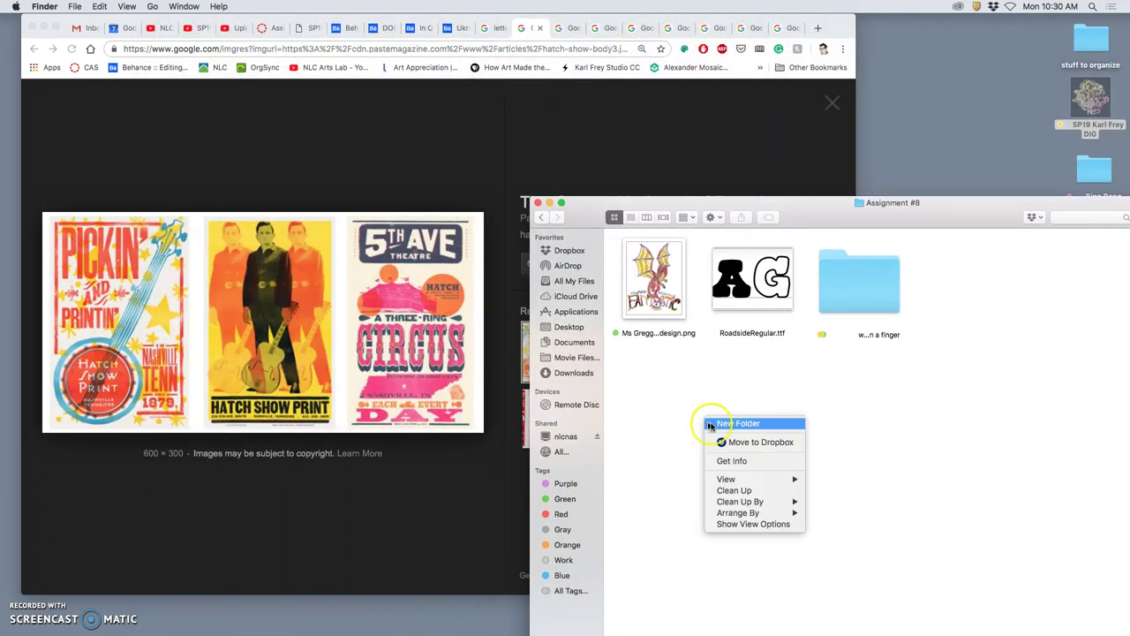
left_click(720, 424)
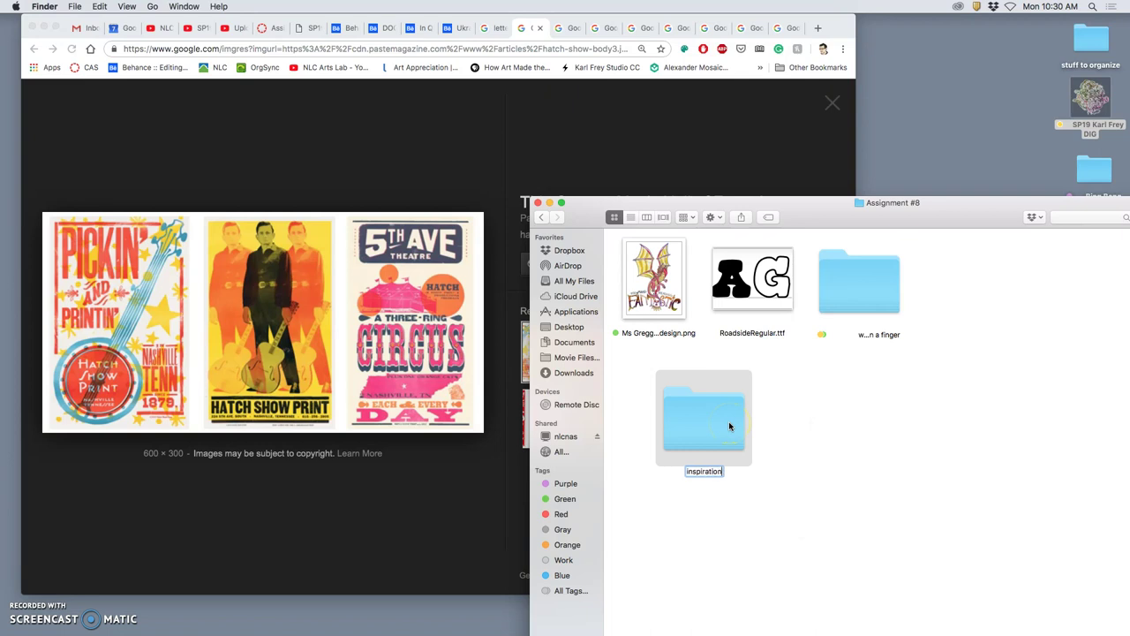
key("Return")
left_click_drag(732, 220, 941, 233)
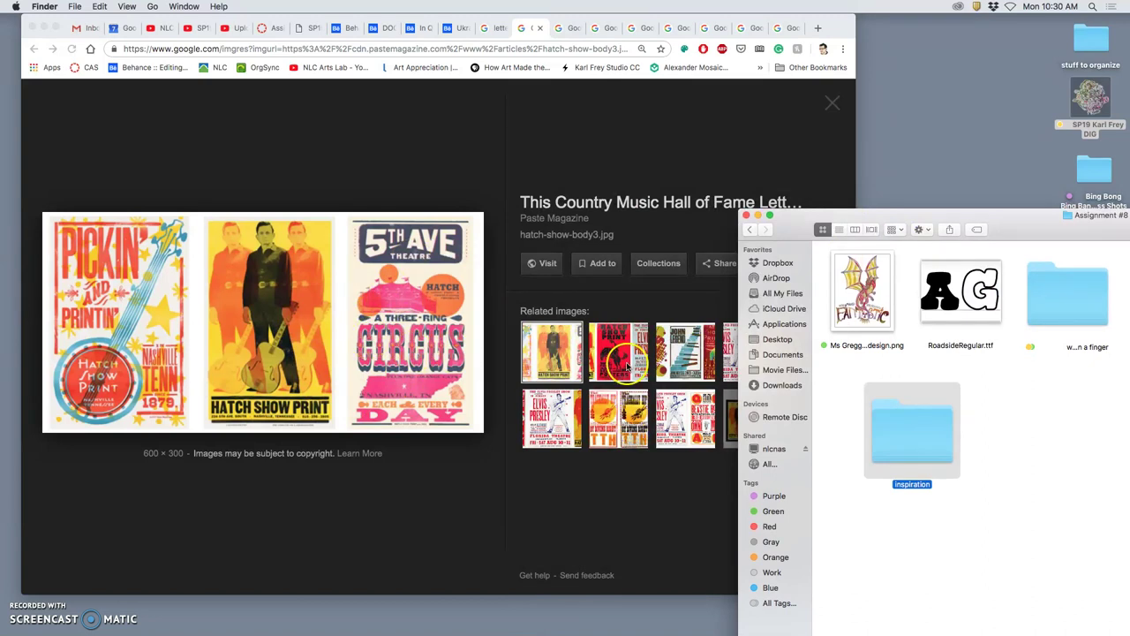
Browse related Hatch Show Print images, drag the Country Music poster toward inspiration, and close its tab
left_click(683, 363)
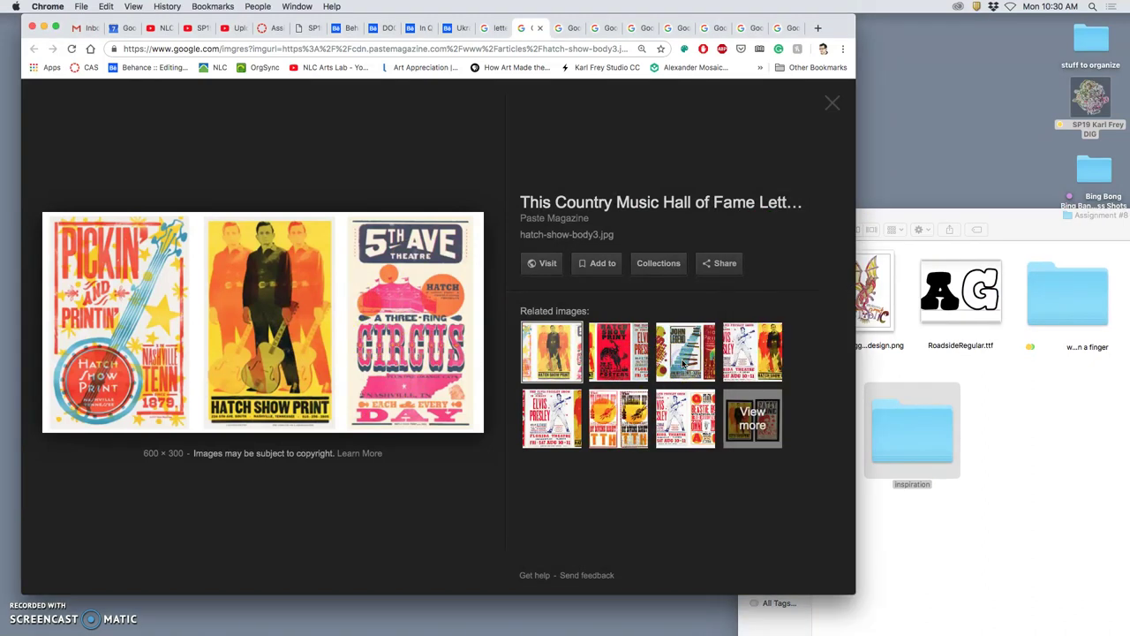
left_click(682, 363)
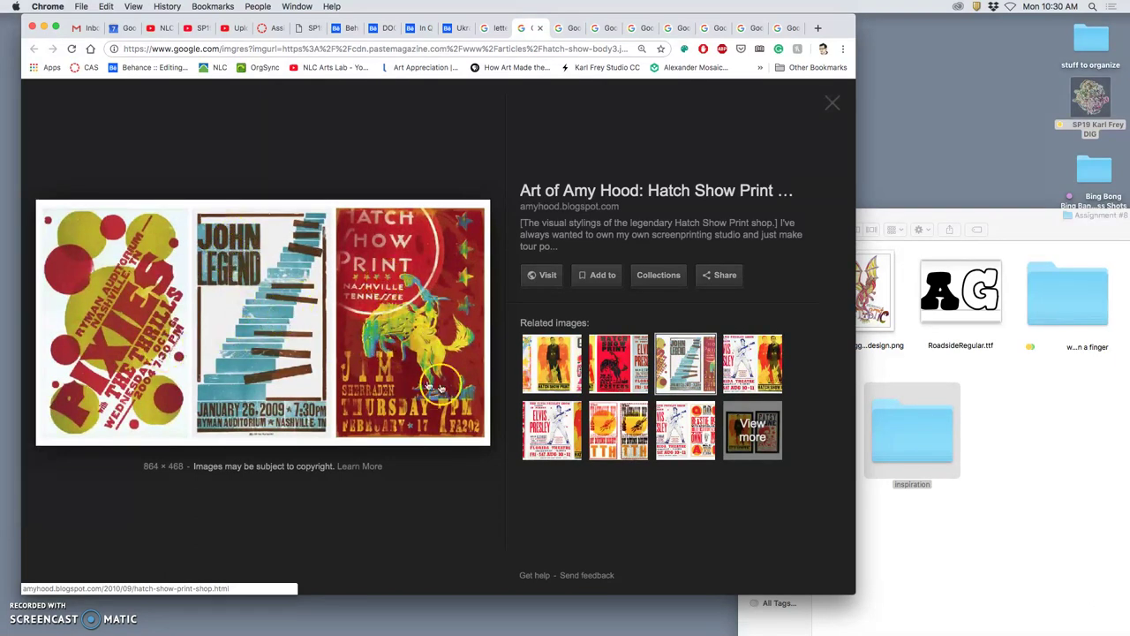
left_click(618, 363)
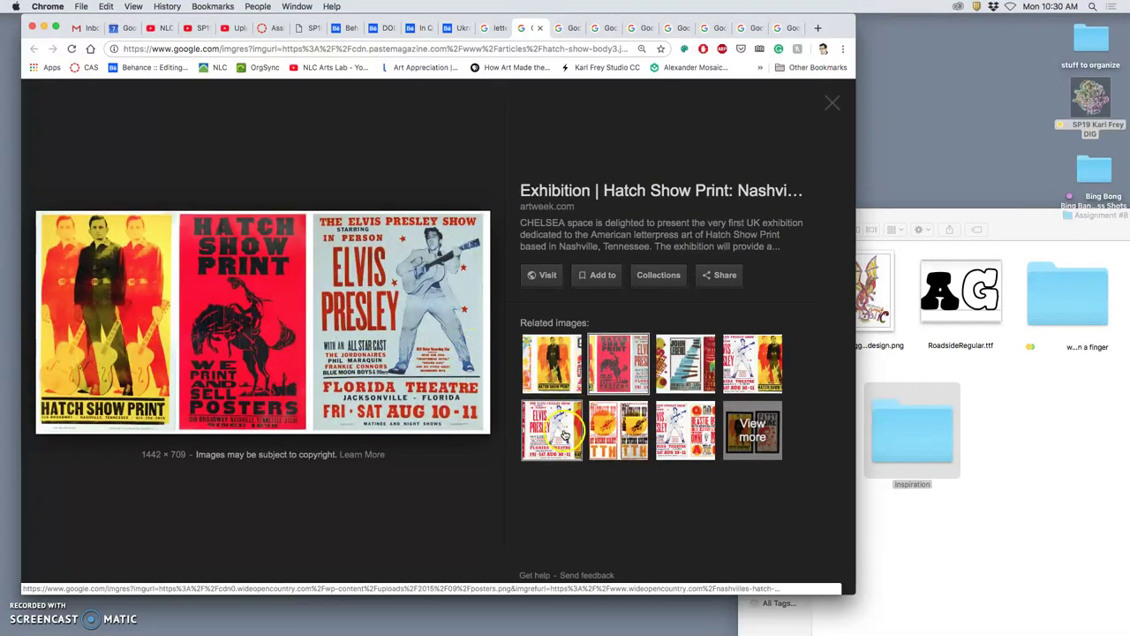
left_click(552, 360)
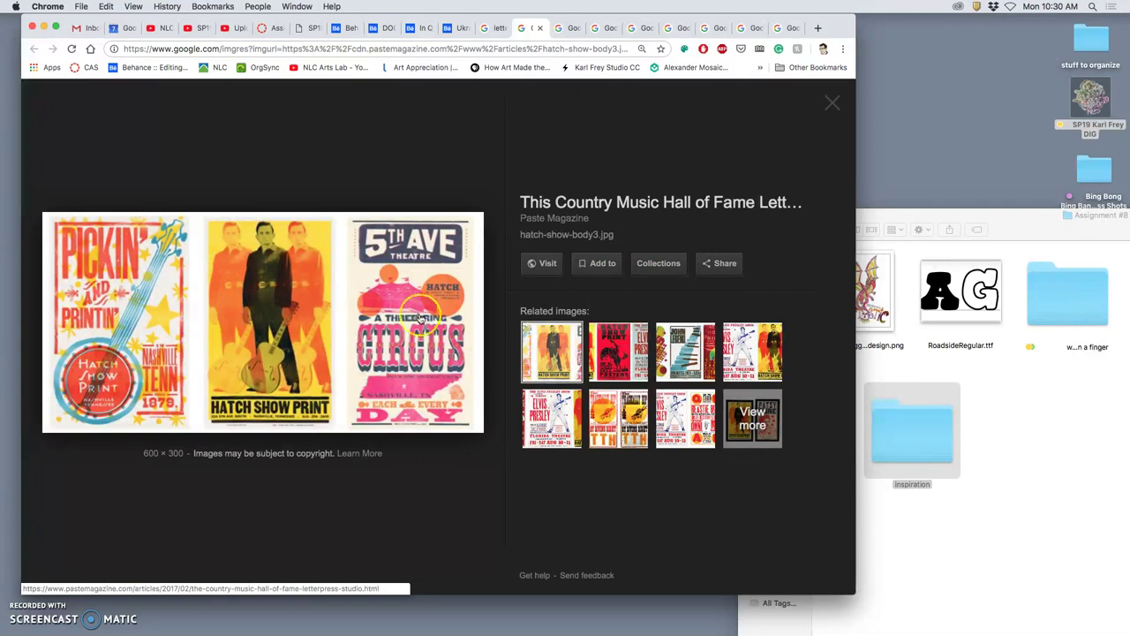
left_click_drag(420, 317, 853, 381)
left_click(540, 28)
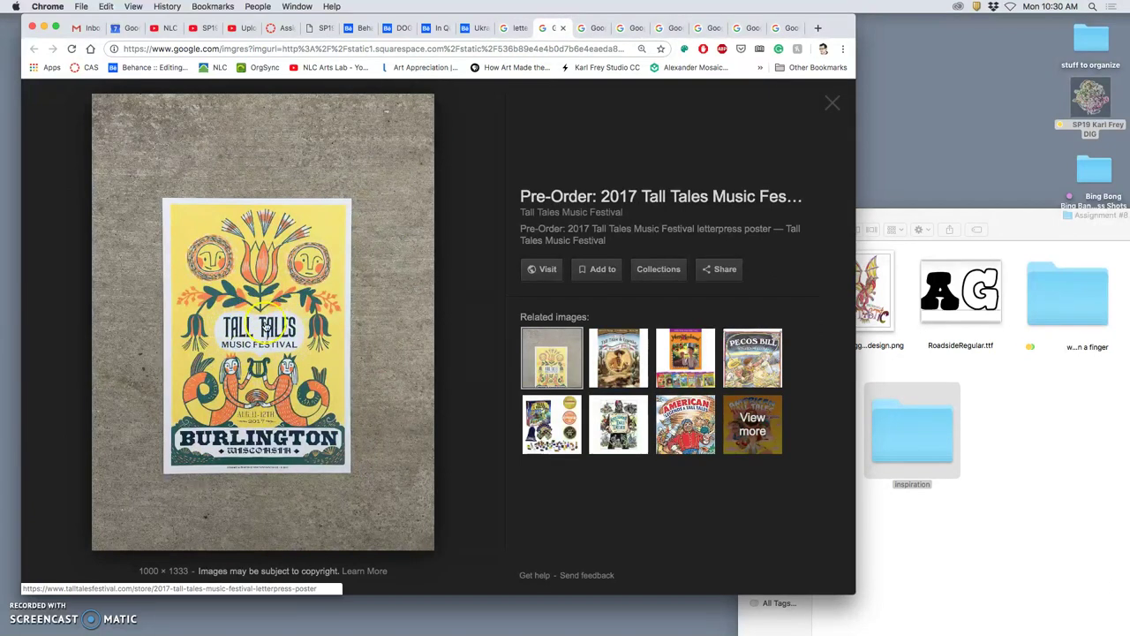
Save the American Tall Tales book cover into the inspiration folder and close its tab
left_click_drag(263, 330, 912, 433)
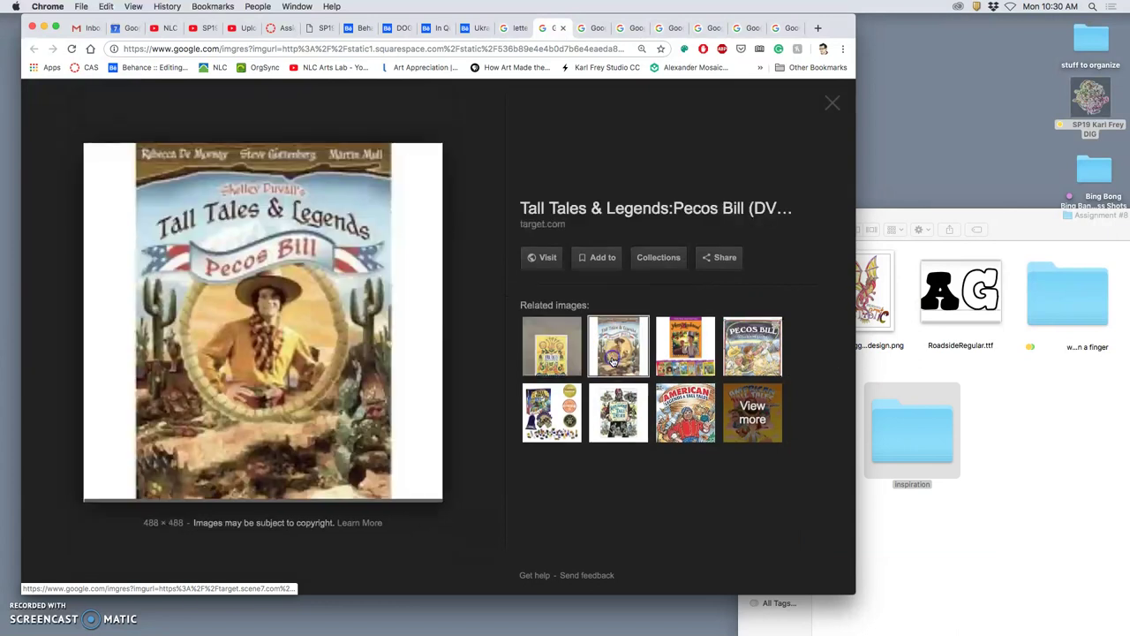
left_click(685, 412)
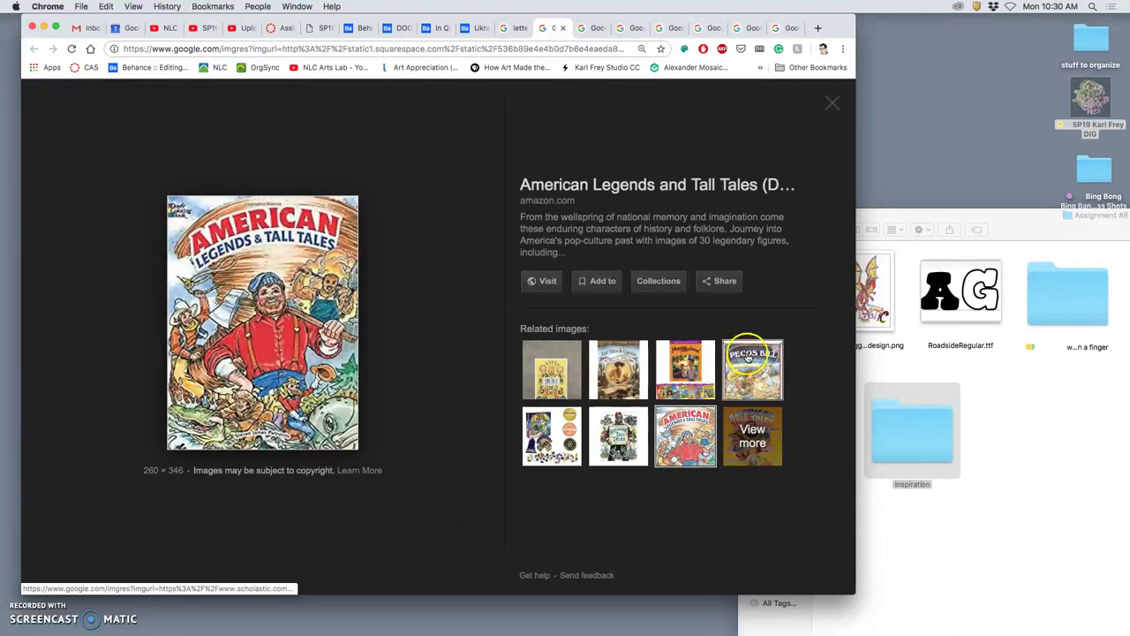
left_click(618, 434)
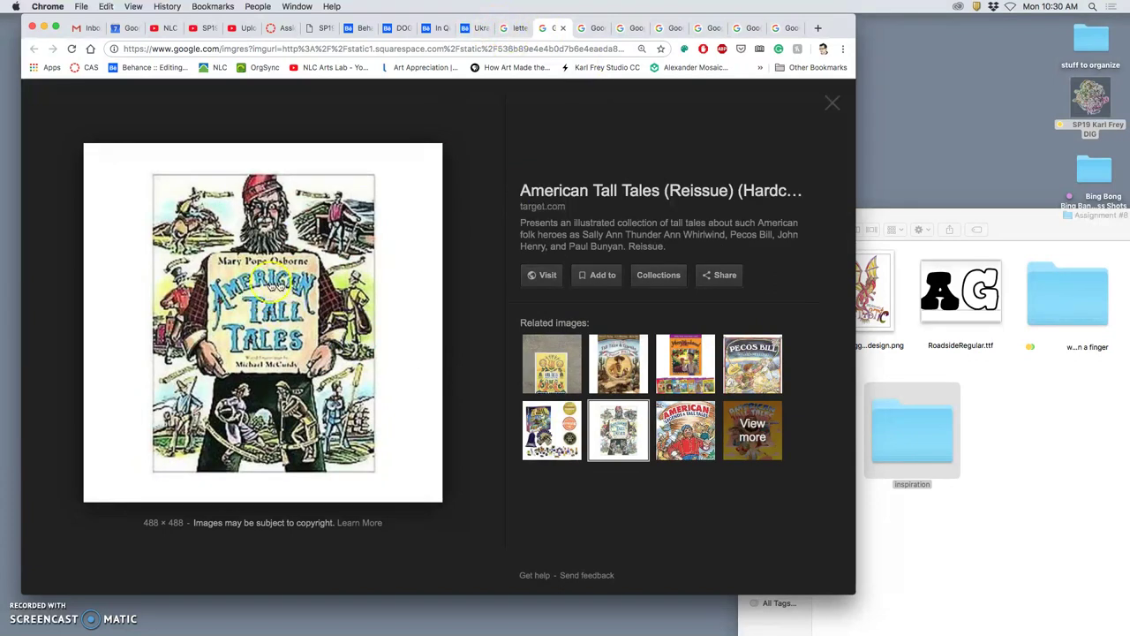
left_click_drag(268, 309, 892, 425)
left_click(563, 29)
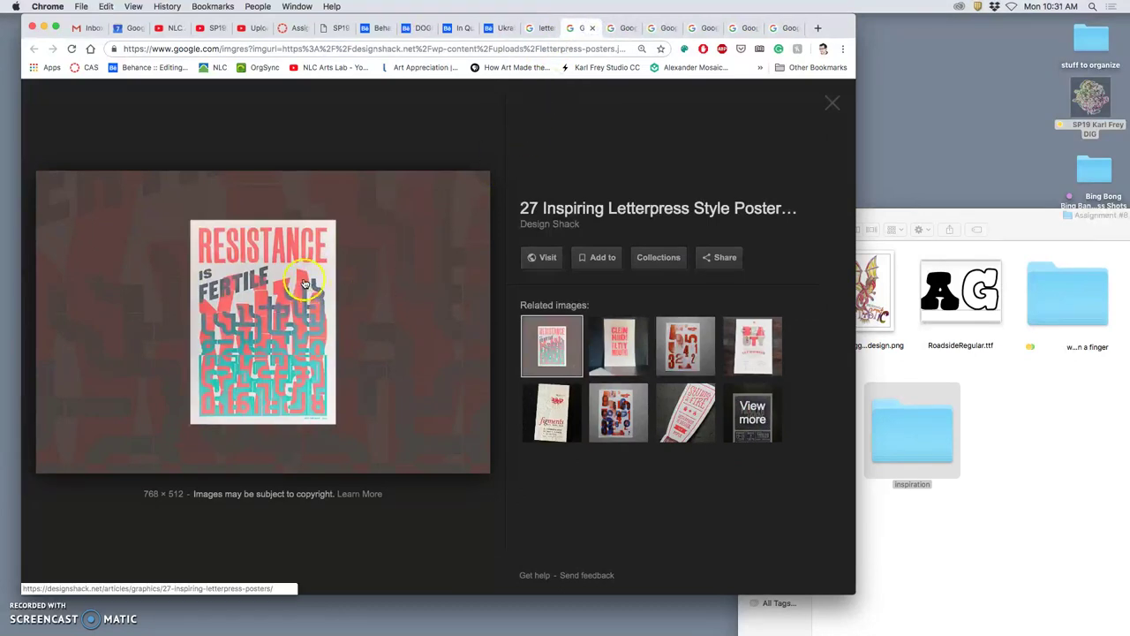
Close the Resistance tab and save the strawberry and Foster the People posters into inspiration
left_click(593, 29)
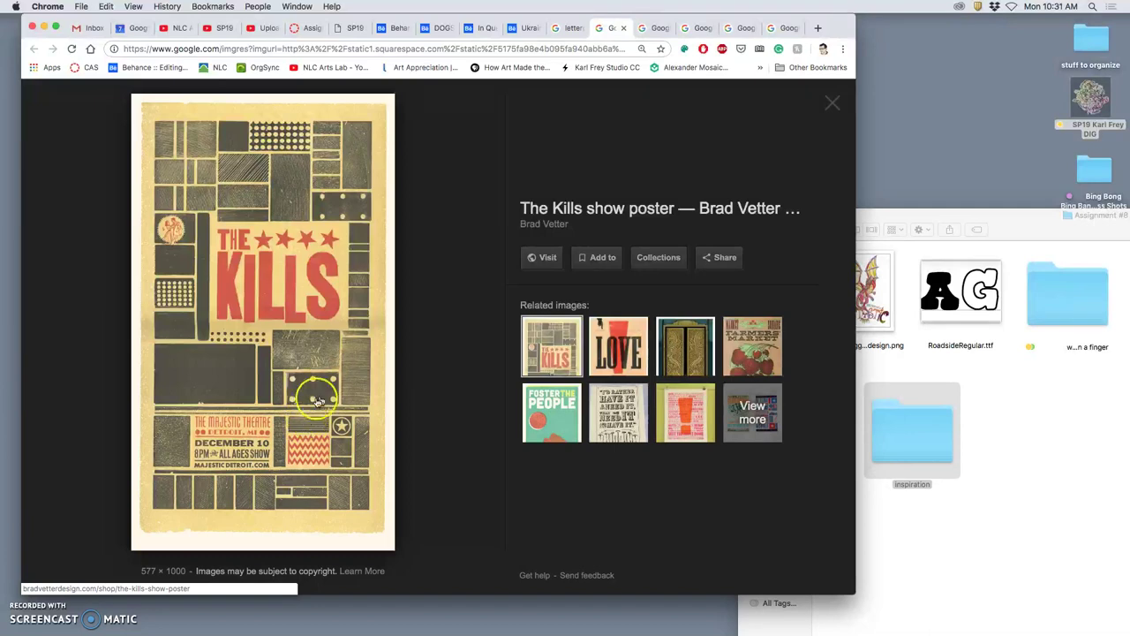
left_click(753, 345)
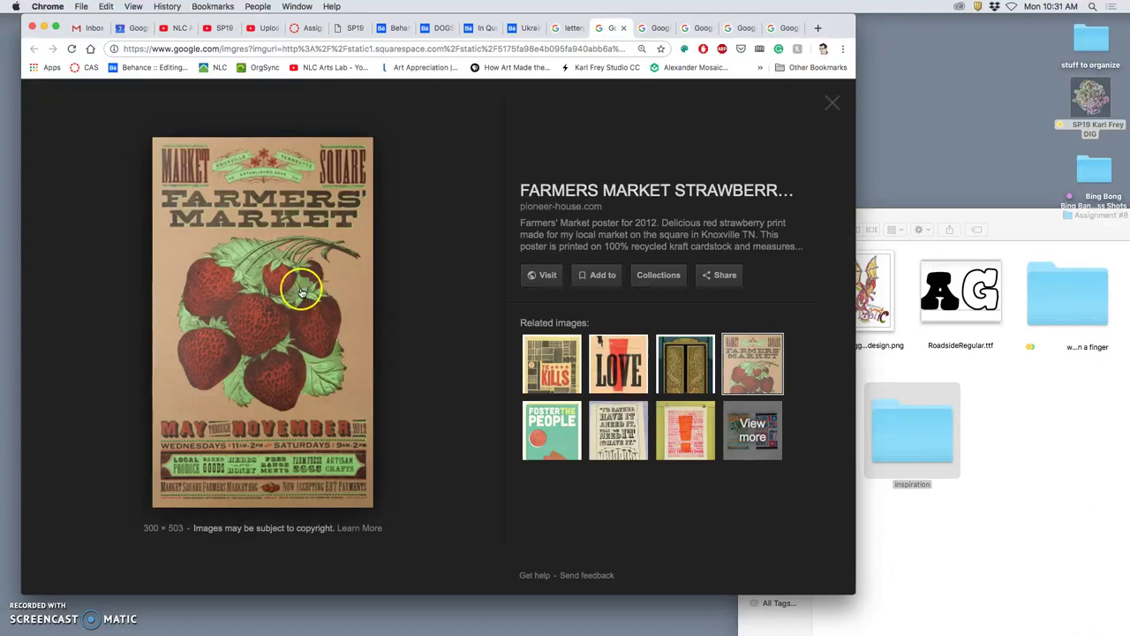
left_click_drag(297, 282, 918, 433)
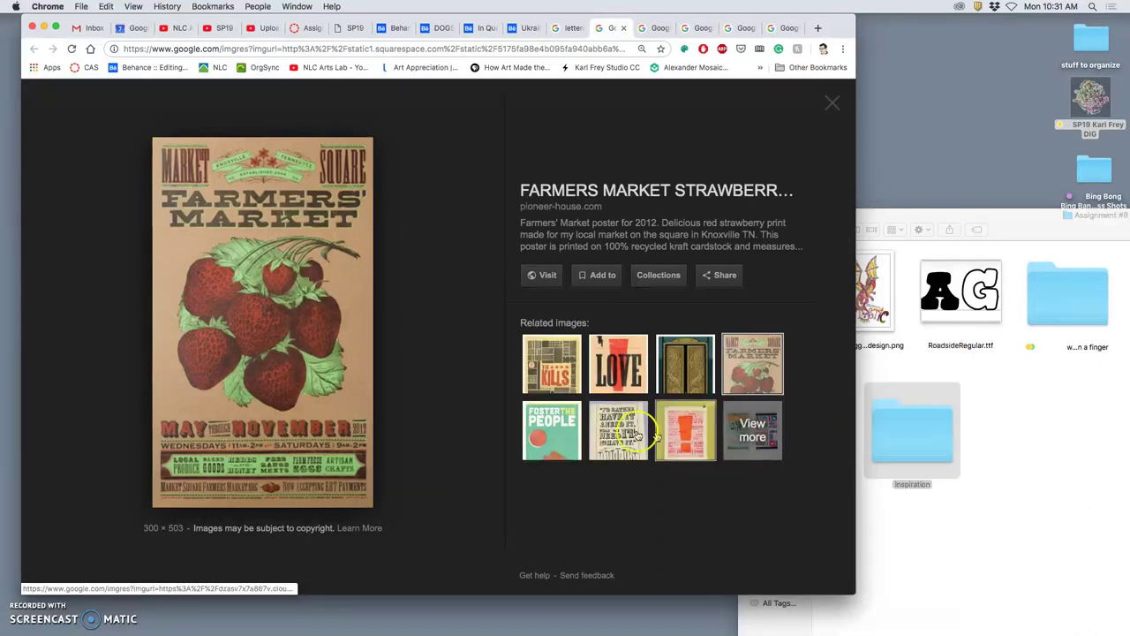
left_click(552, 430)
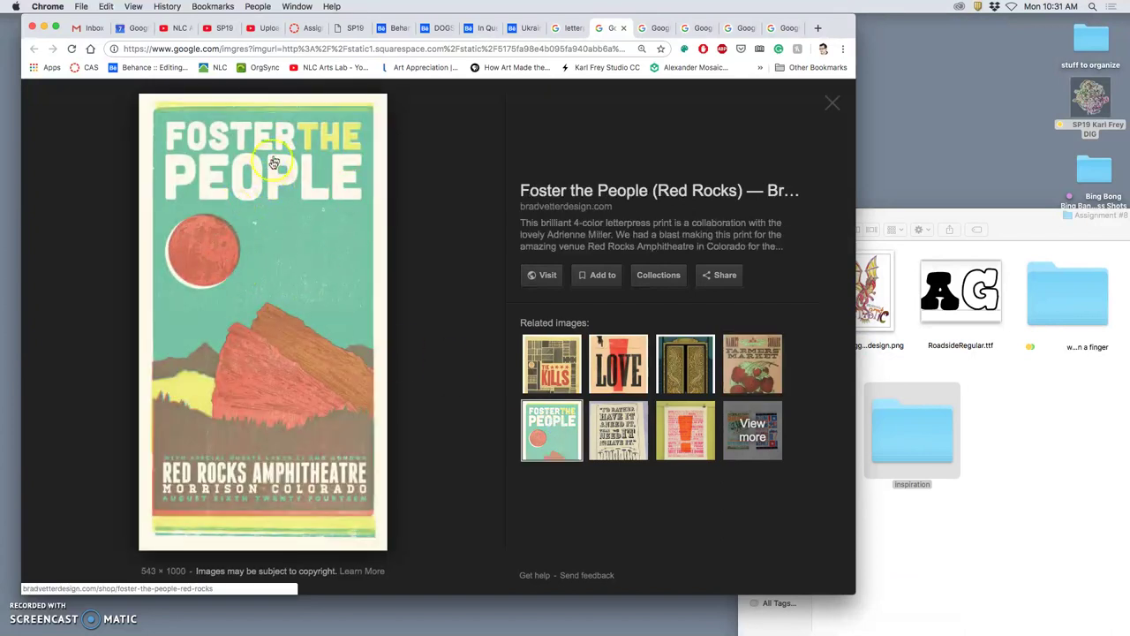
left_click_drag(261, 190, 918, 435)
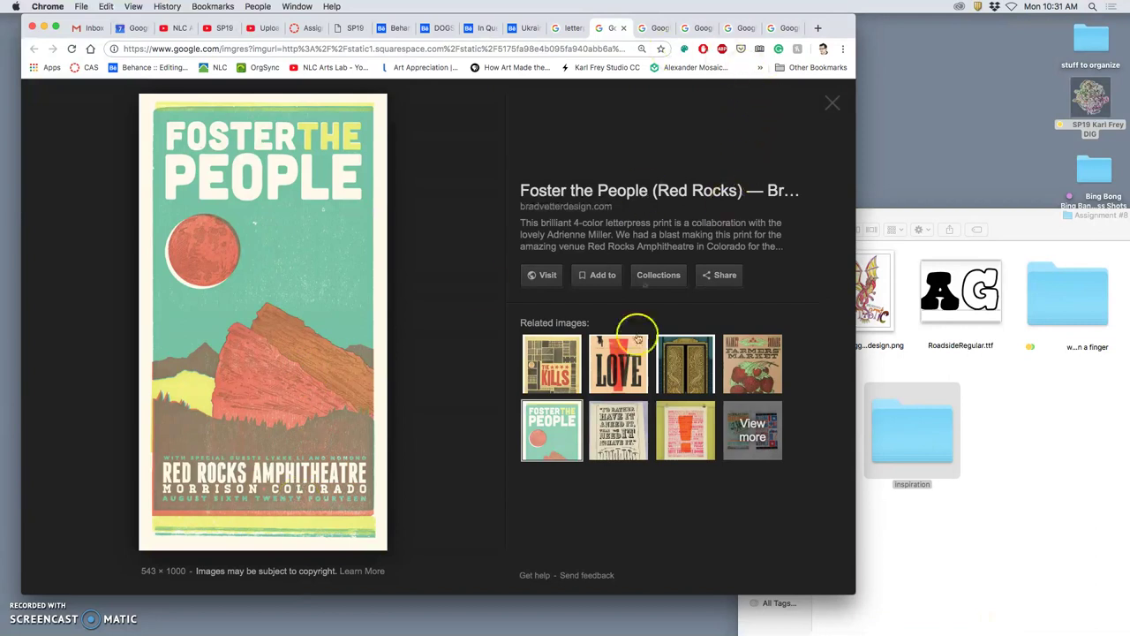
left_click(618, 430)
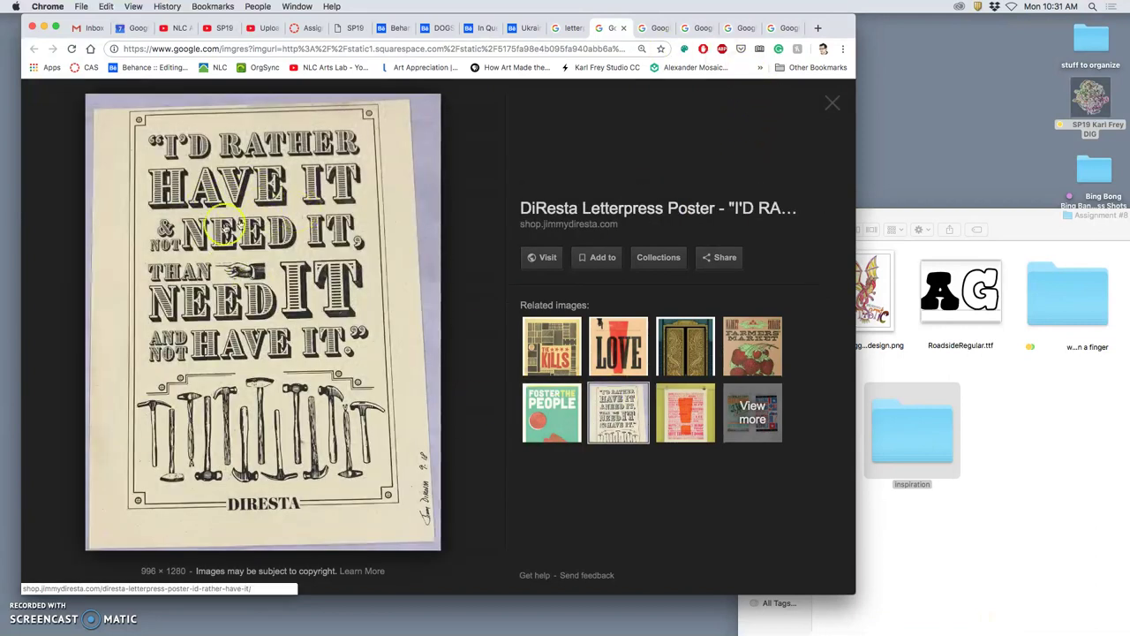
left_click(660, 27)
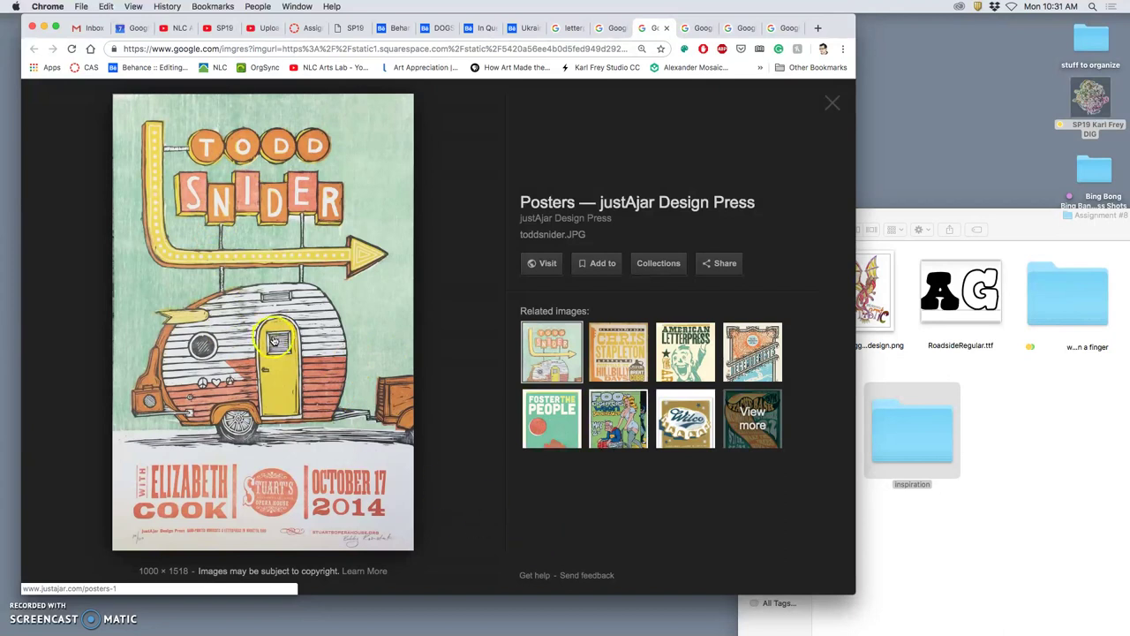
Save the Todd Snider, Pickin' and Printin' and Pressing On posters into inspiration, closing finished tabs
left_click_drag(273, 340, 912, 428)
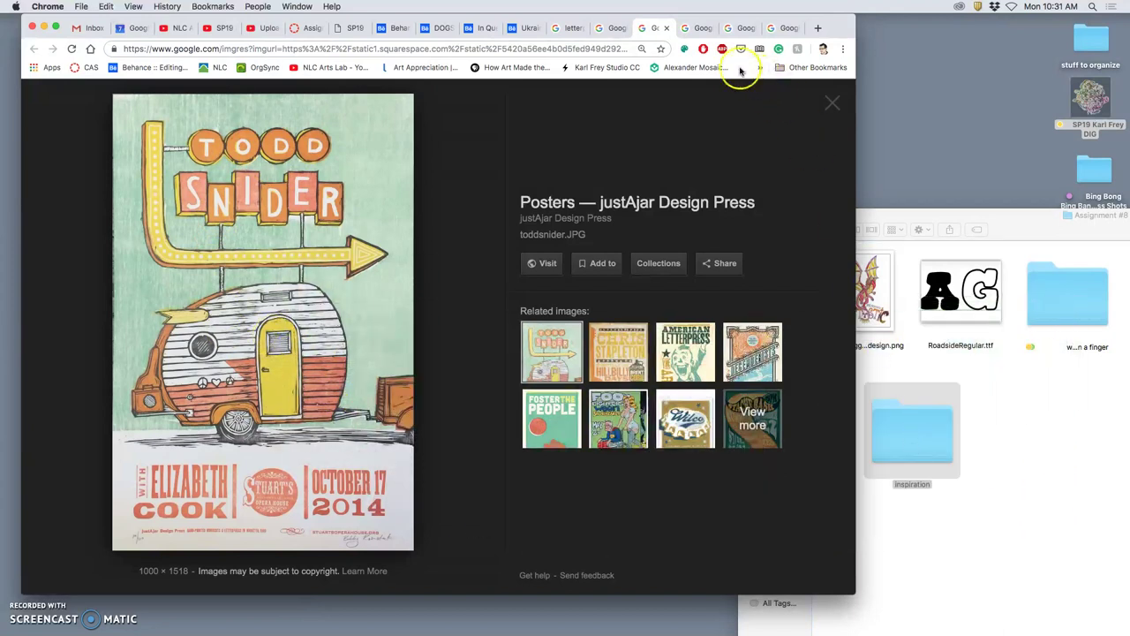
left_click(668, 29)
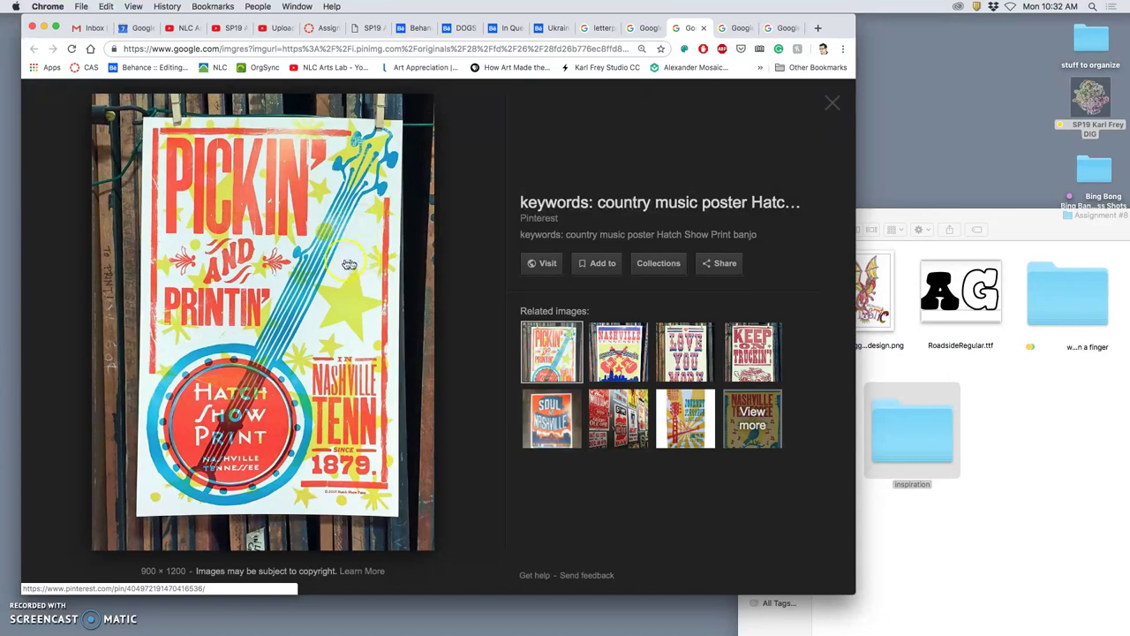
left_click_drag(344, 264, 915, 432)
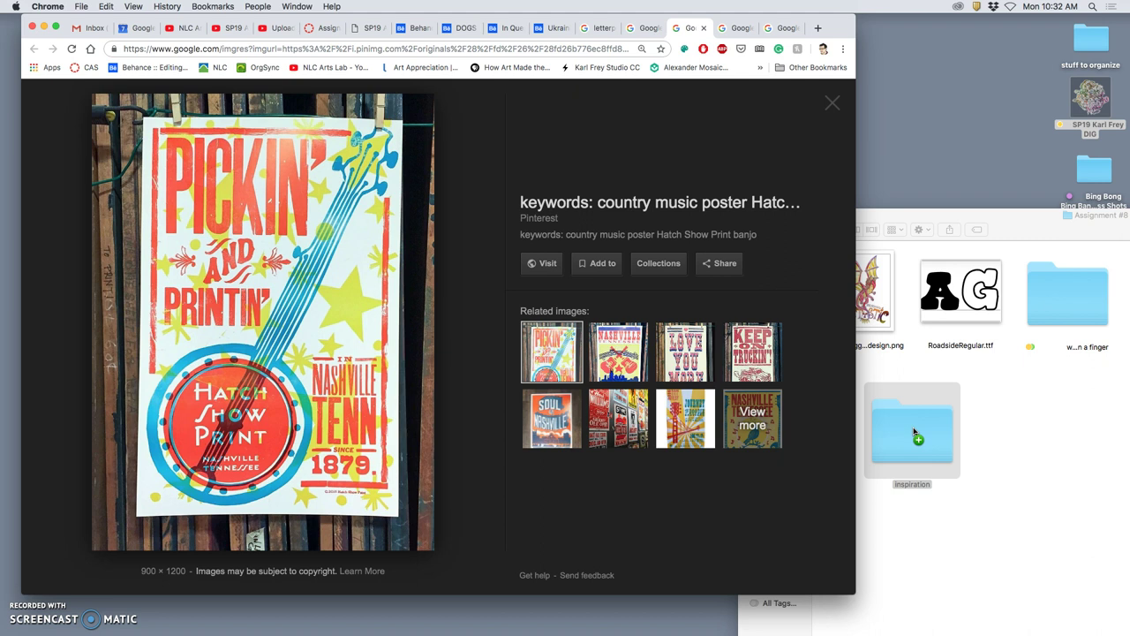
left_click_drag(915, 432, 915, 433)
left_click(704, 28)
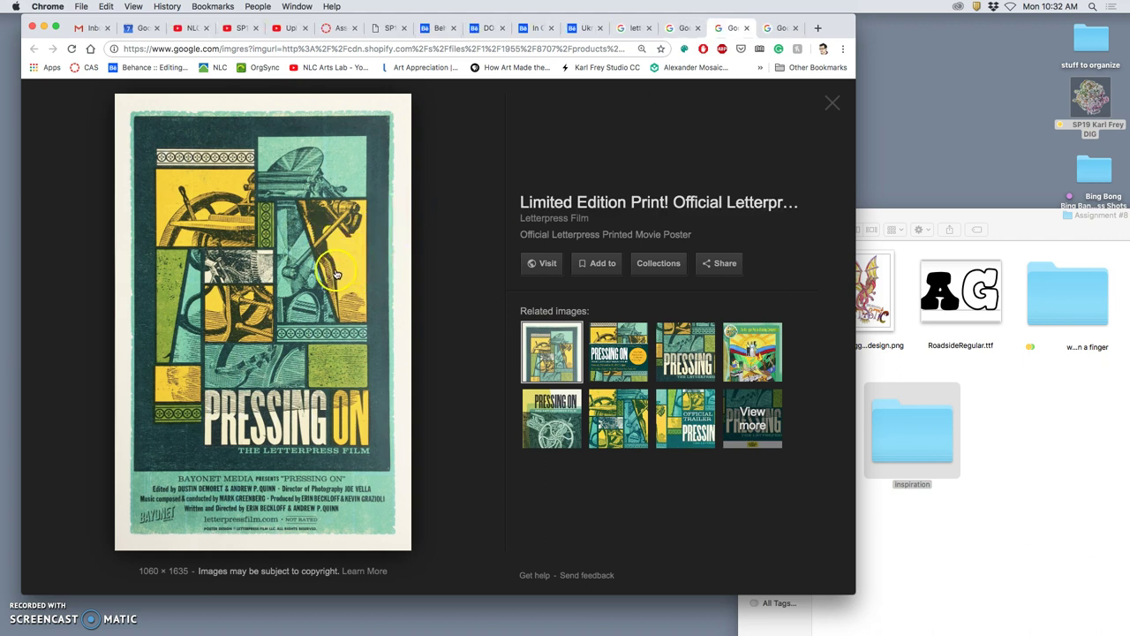
left_click_drag(335, 274, 903, 426)
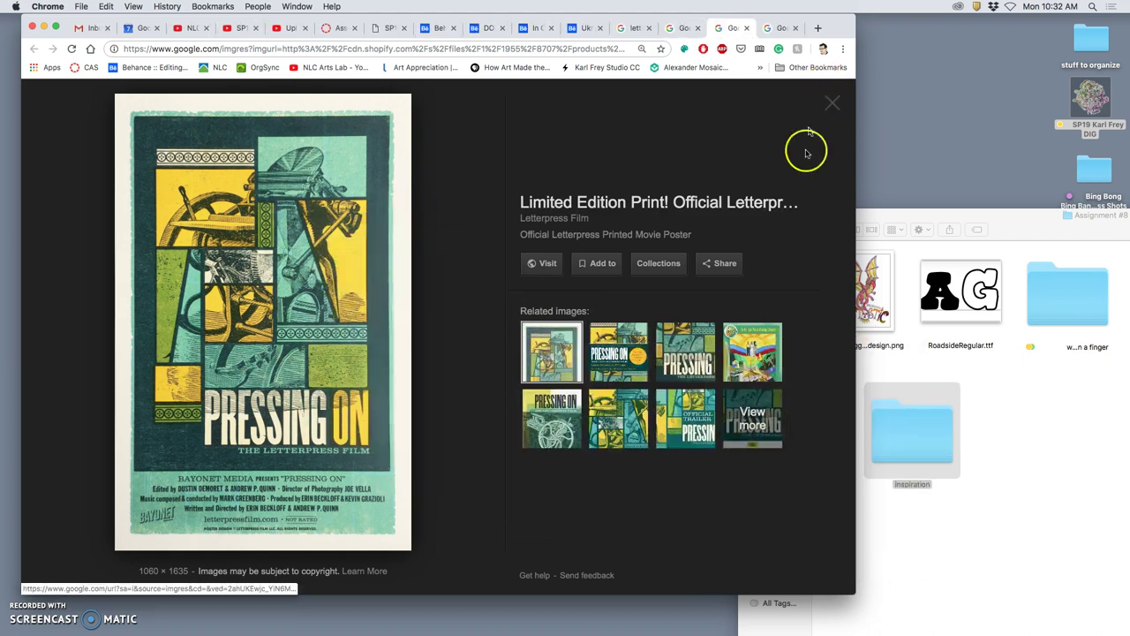
Save the second Todd Snider poster into inspiration and preview related concert posters like Chris Stapleton
left_click(779, 27)
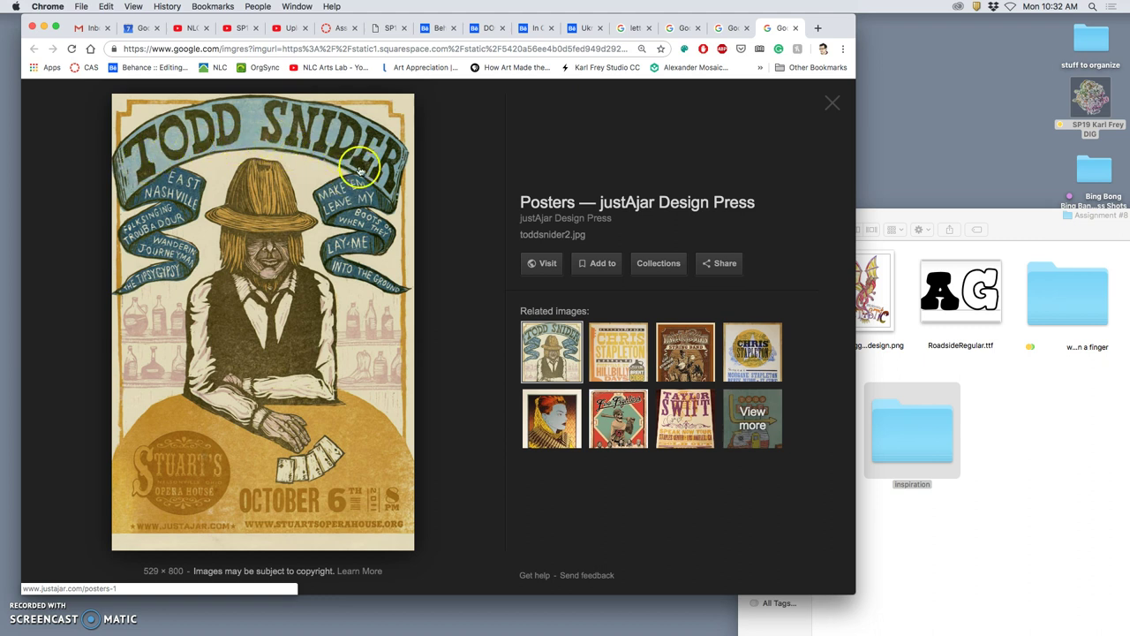
left_click_drag(266, 140, 914, 424)
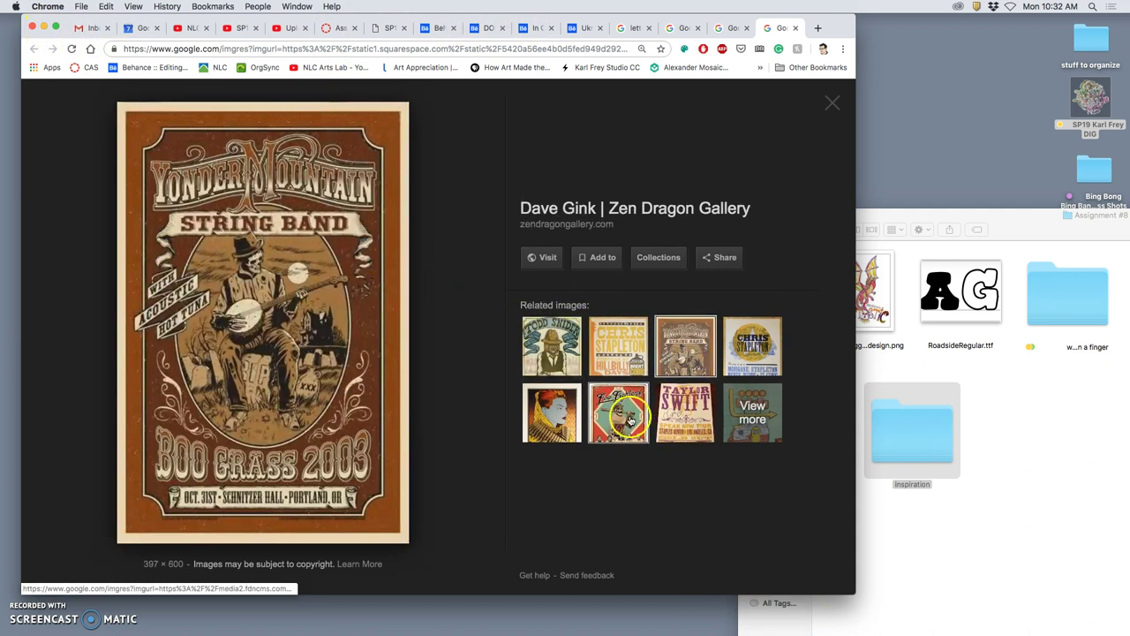
left_click(685, 351)
left_click(618, 419)
left_click(686, 358)
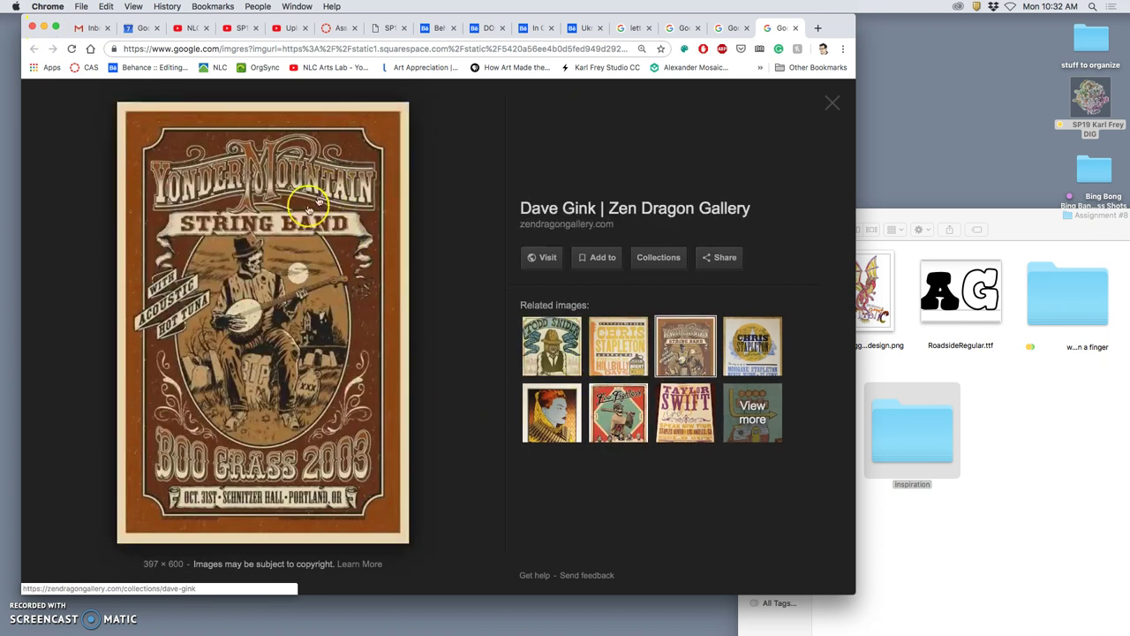
left_click(678, 437)
left_click(750, 346)
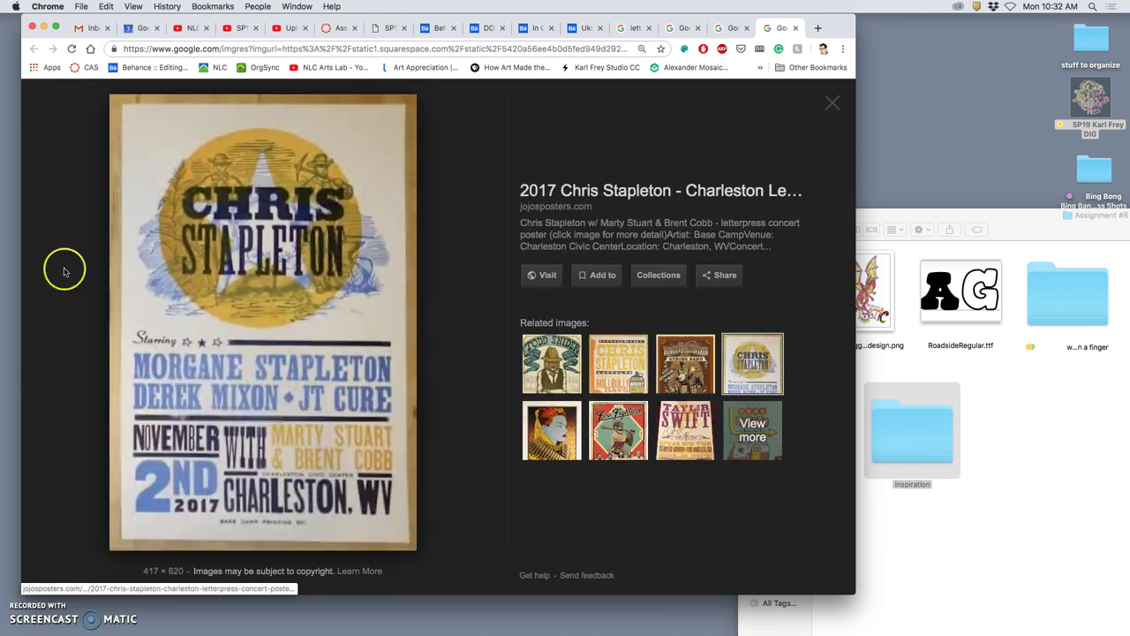
Minimize Chrome and open the Assignment #7 folder in Finder's icon view
left_click(45, 27)
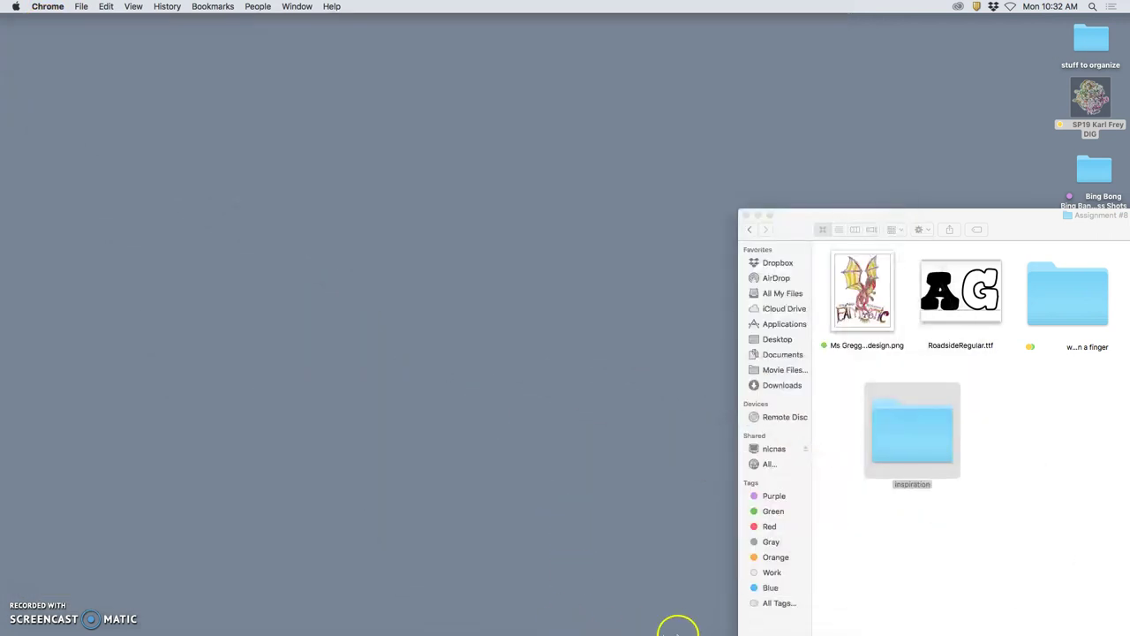
left_click(758, 226)
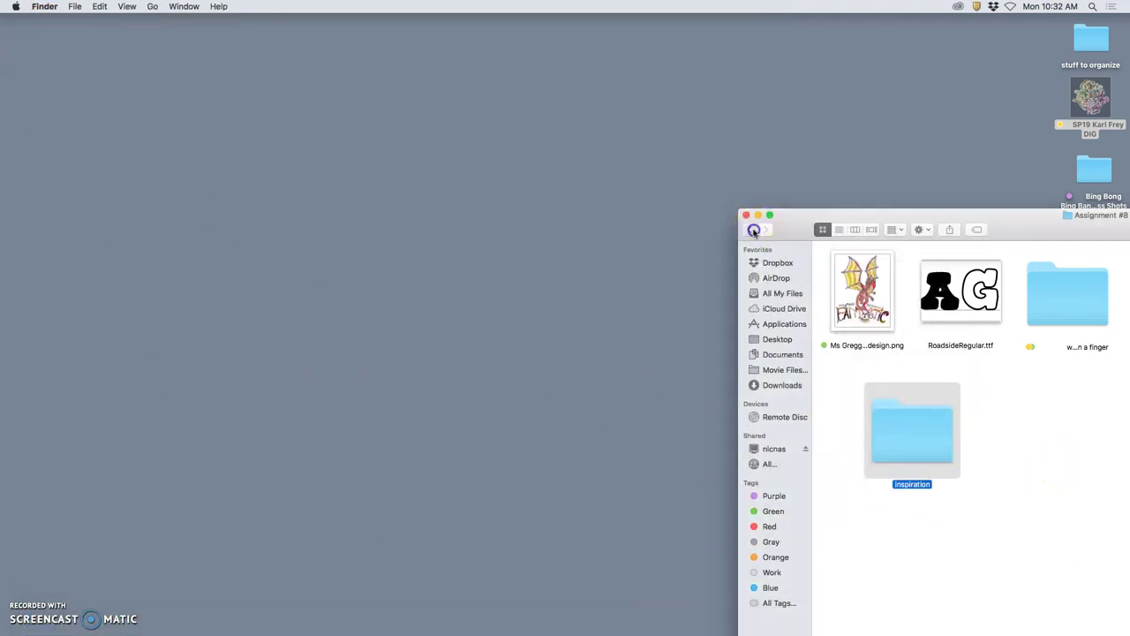
left_click(754, 230)
left_click_drag(888, 217, 864, 194)
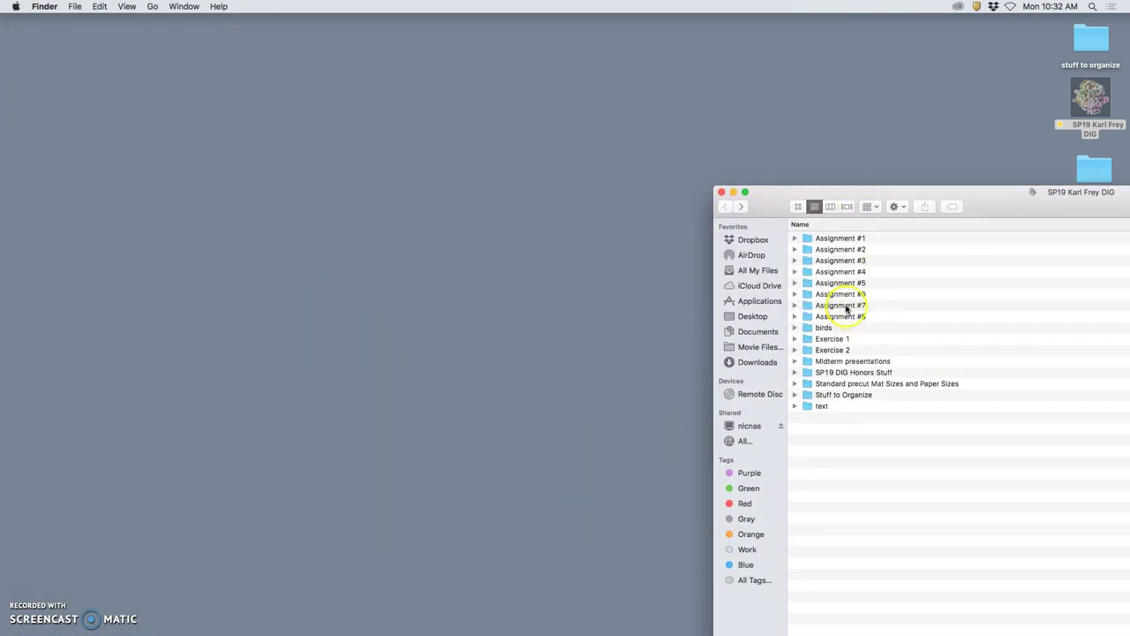
left_click(843, 305)
left_click(794, 306)
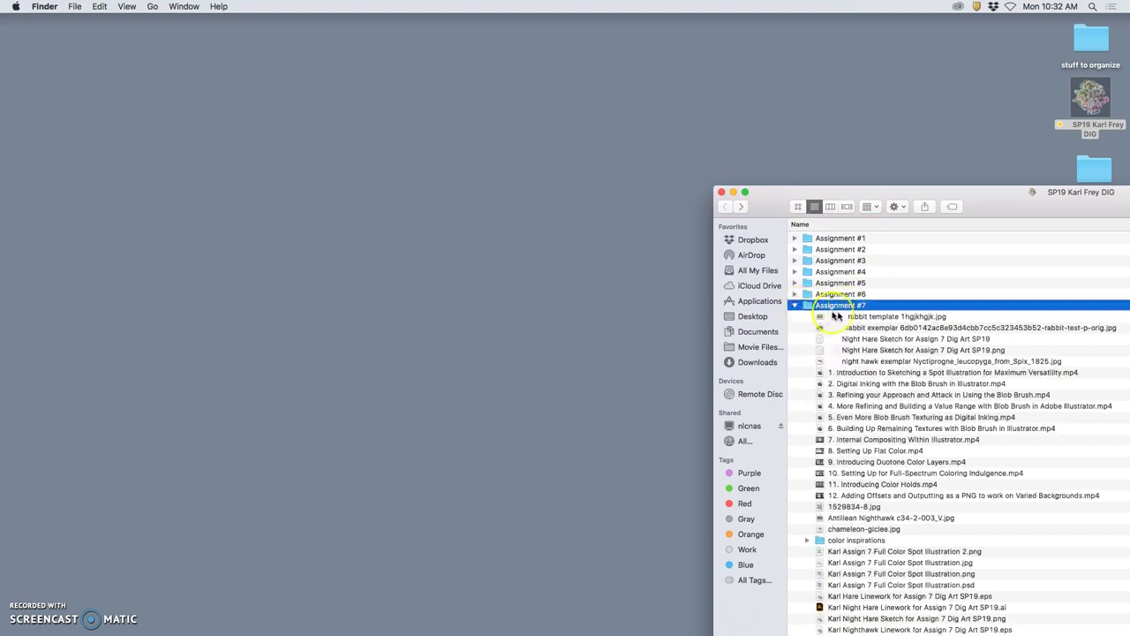
left_click(798, 207)
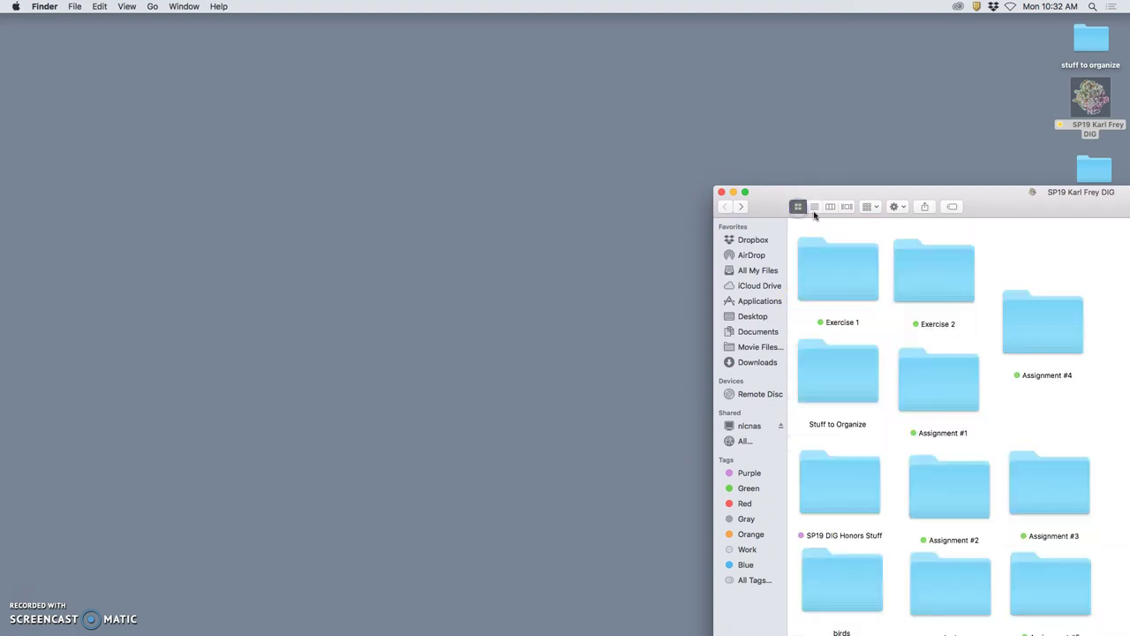
left_click_drag(905, 199, 579, 51)
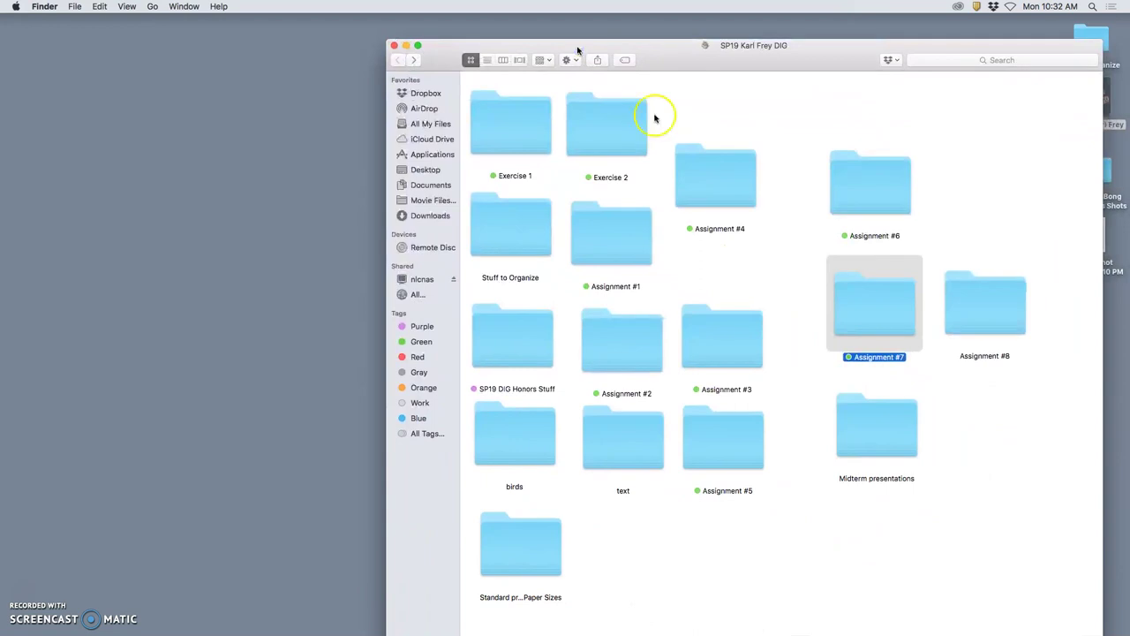
double_click(877, 317)
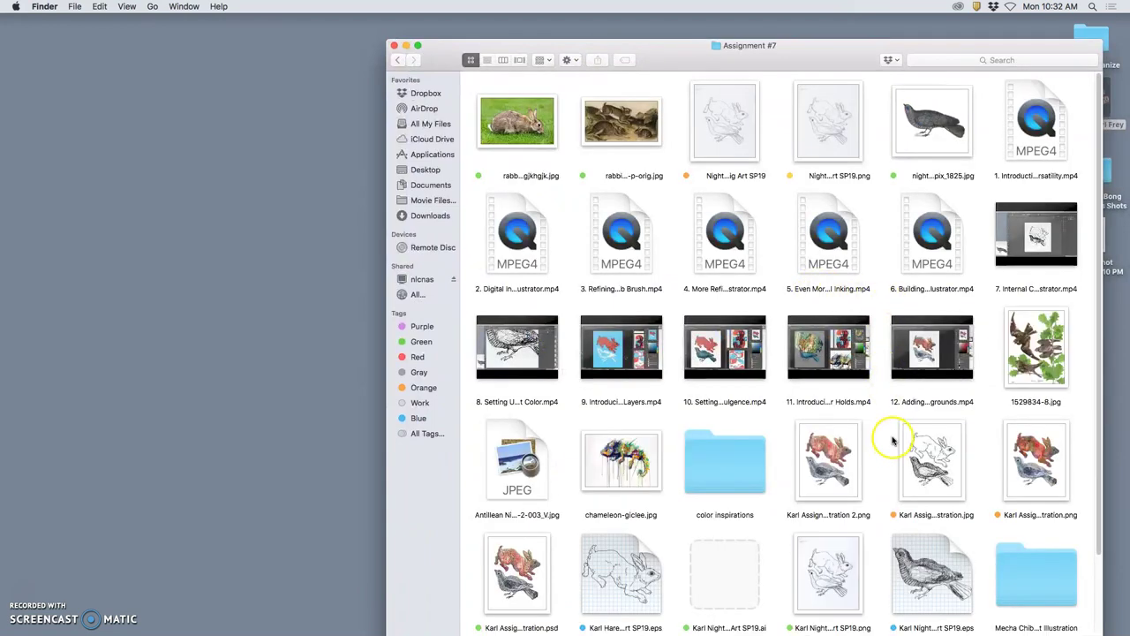
Bring up the Open With app list for the rabbit-and-bird line-art JPEG
scroll(888, 432, "down", 2)
scroll(888, 433, "down", 5)
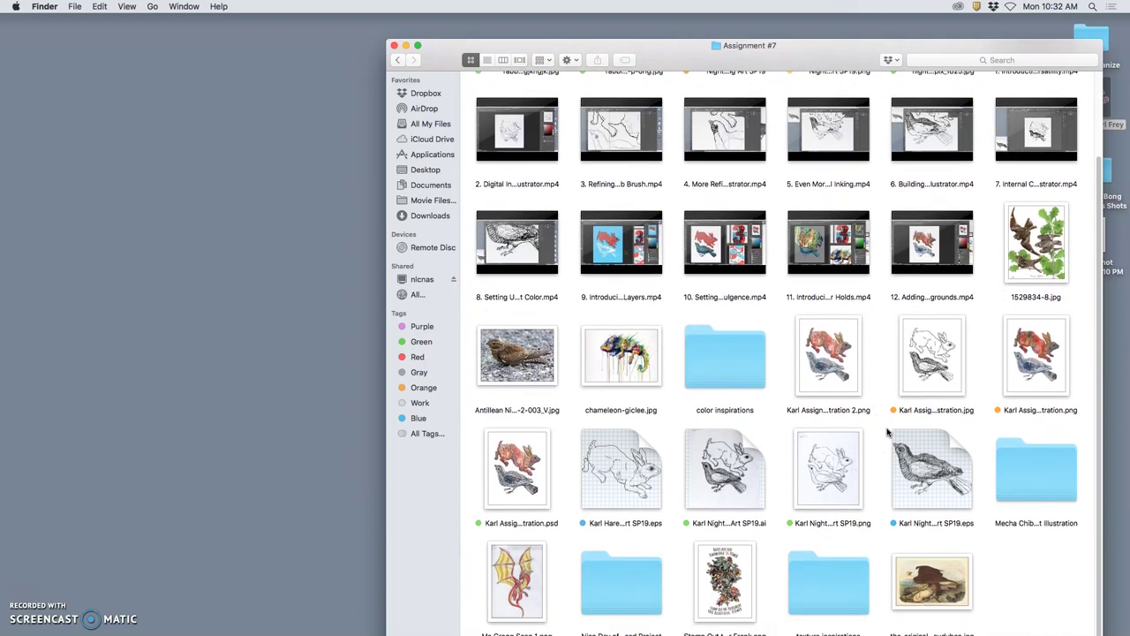
scroll(888, 433, "down", 1)
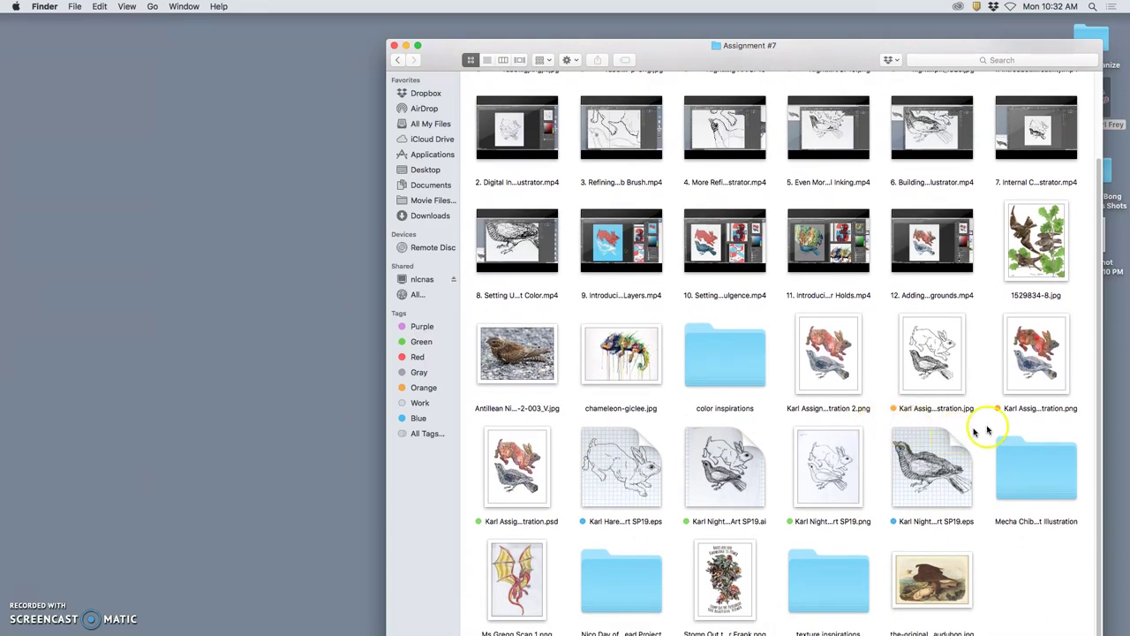
left_click(942, 372)
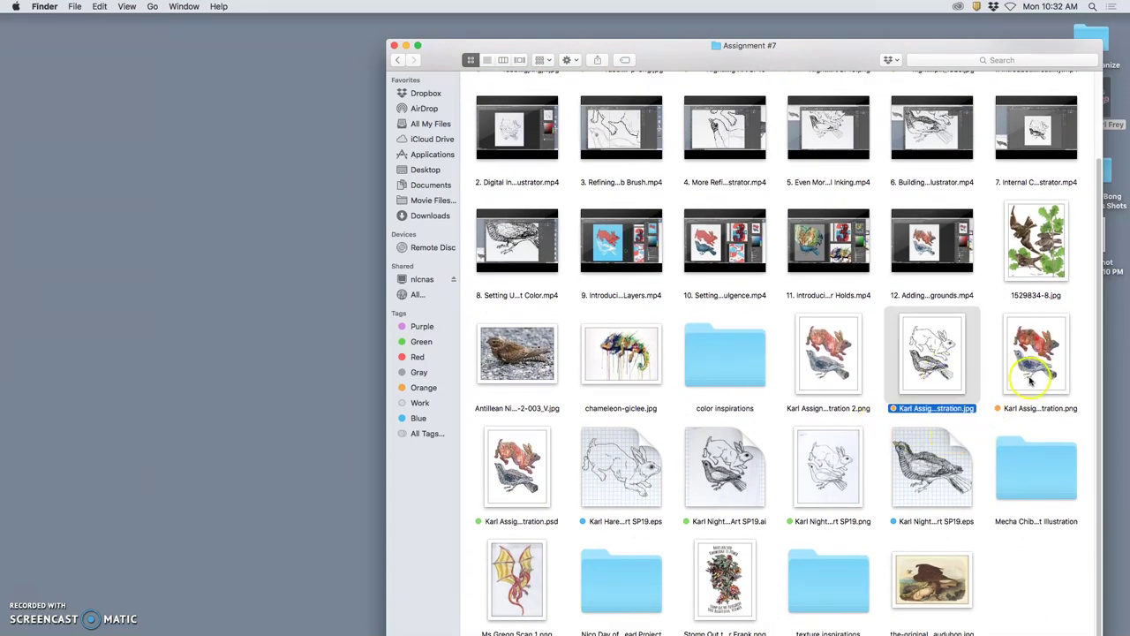
right_click(938, 362)
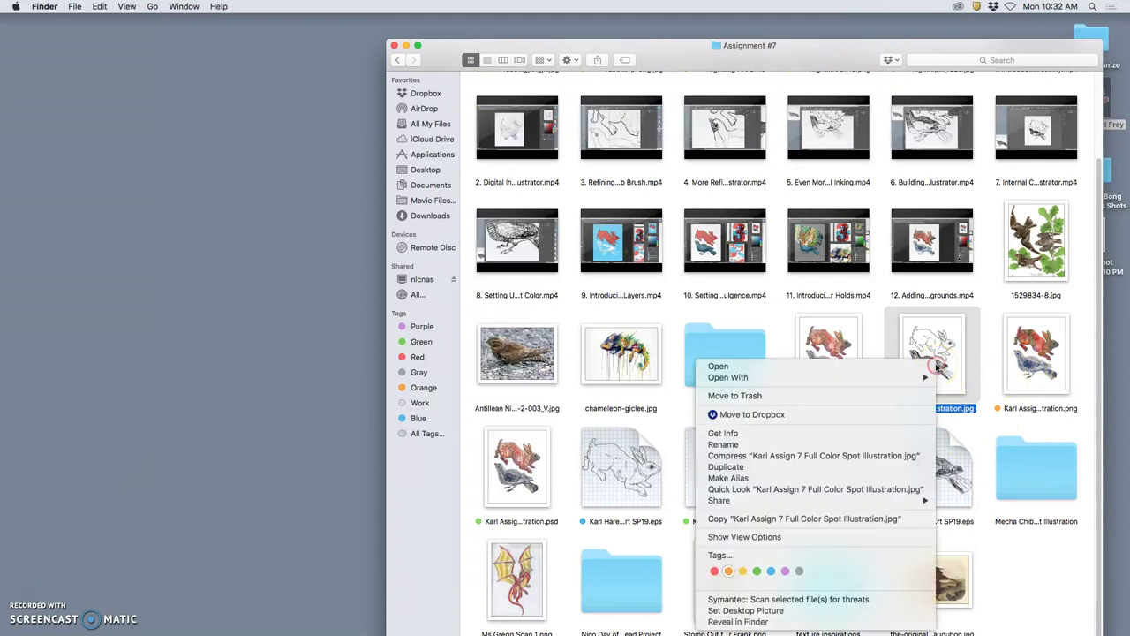
mouse_move(844, 379)
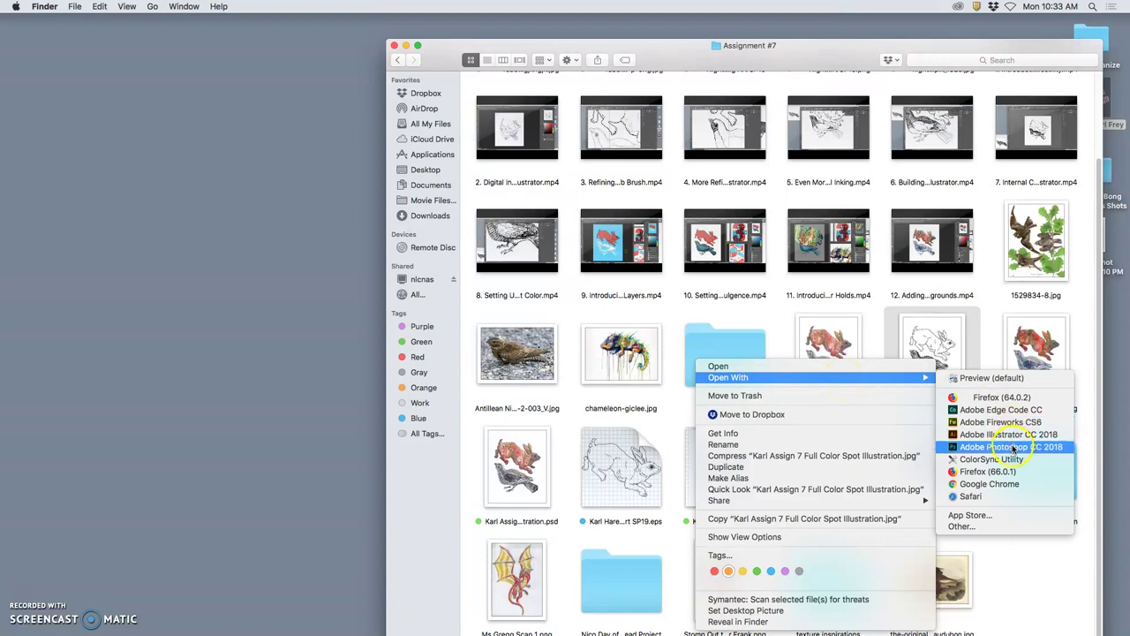
Open the rabbit-and-bird JPEG in Photoshop CC 2018 and enlarge its canvas to 30 × 40 inches
left_click(1014, 447)
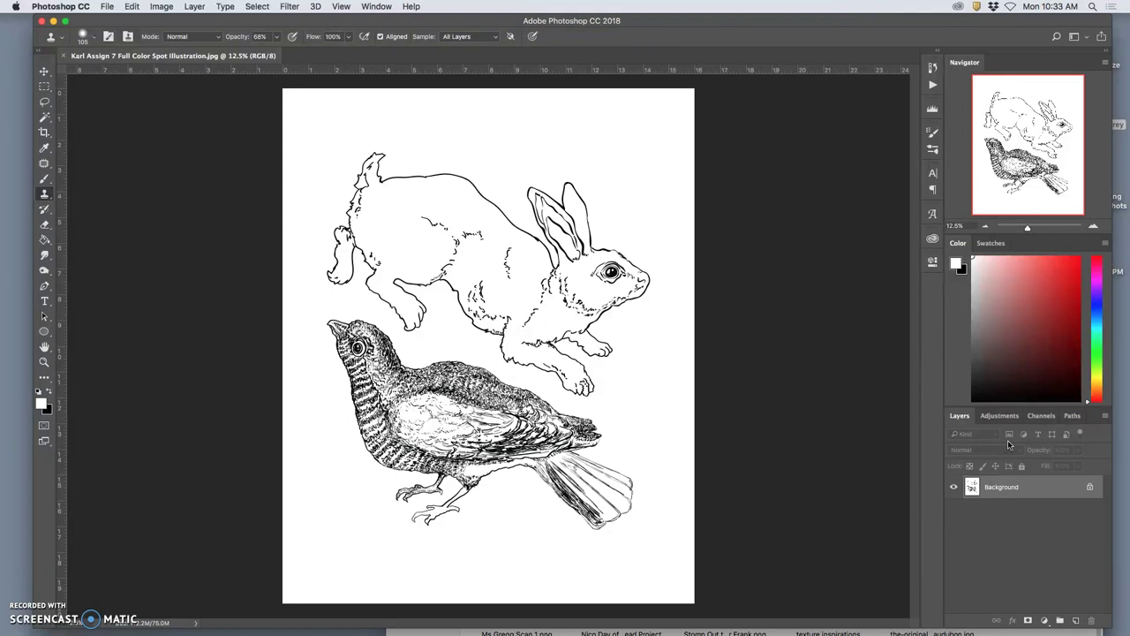
left_click(164, 8)
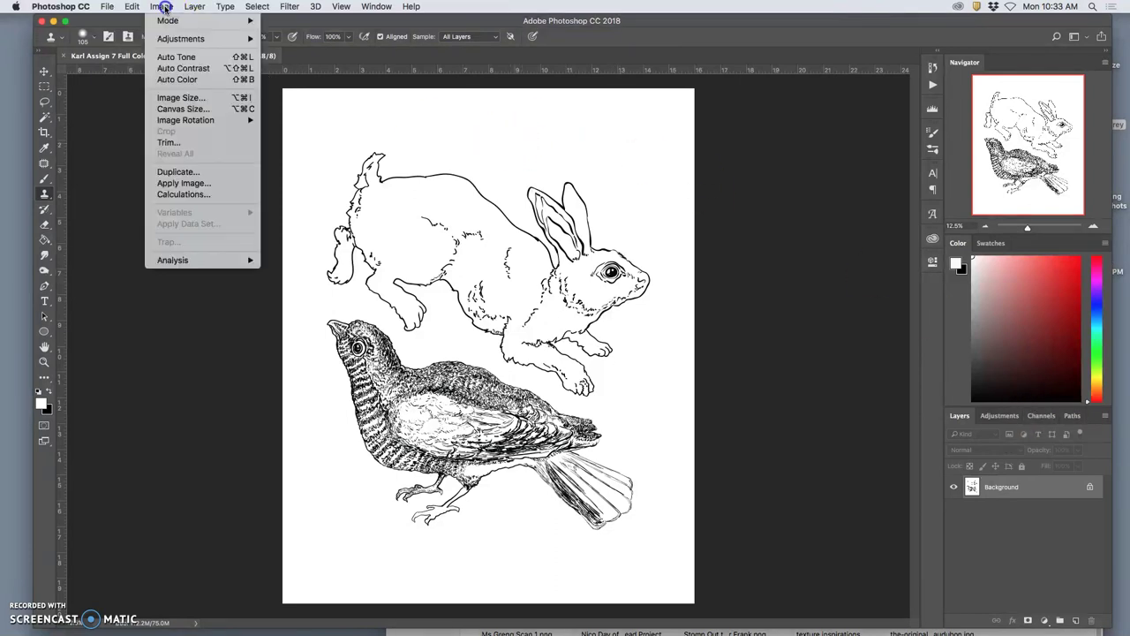
left_click(183, 108)
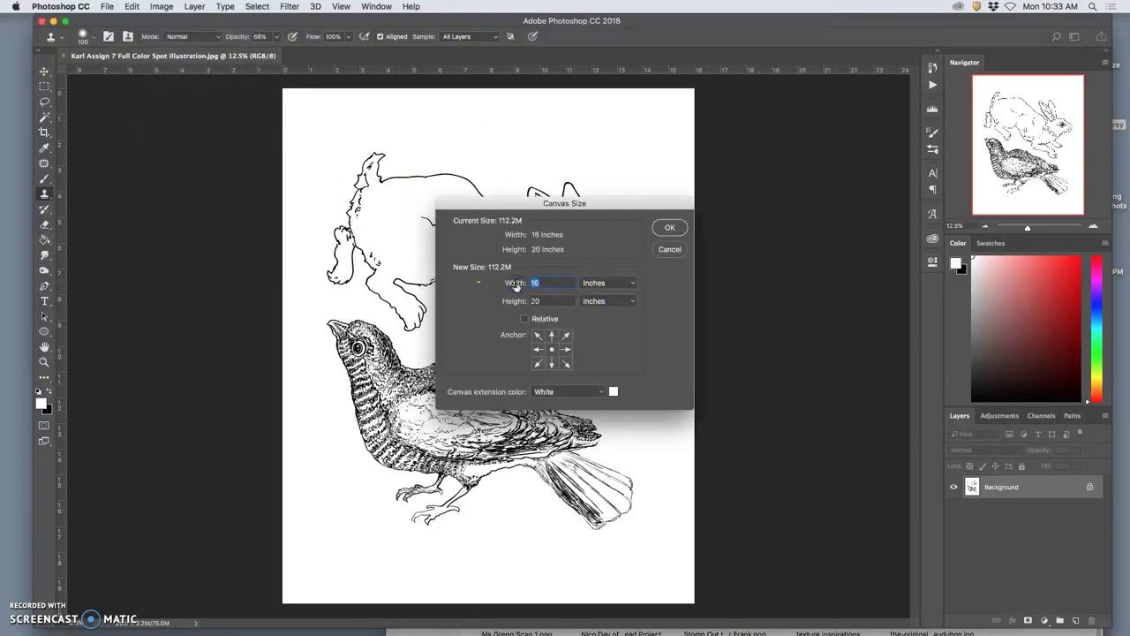
left_click(529, 300)
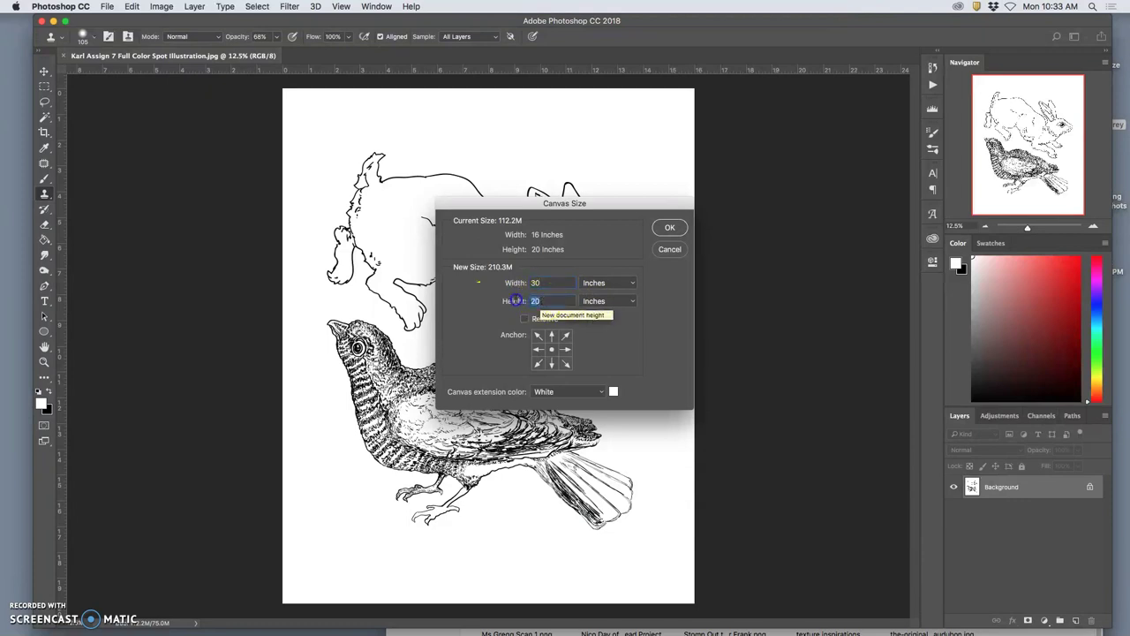
left_click(668, 229)
key("super+minus")
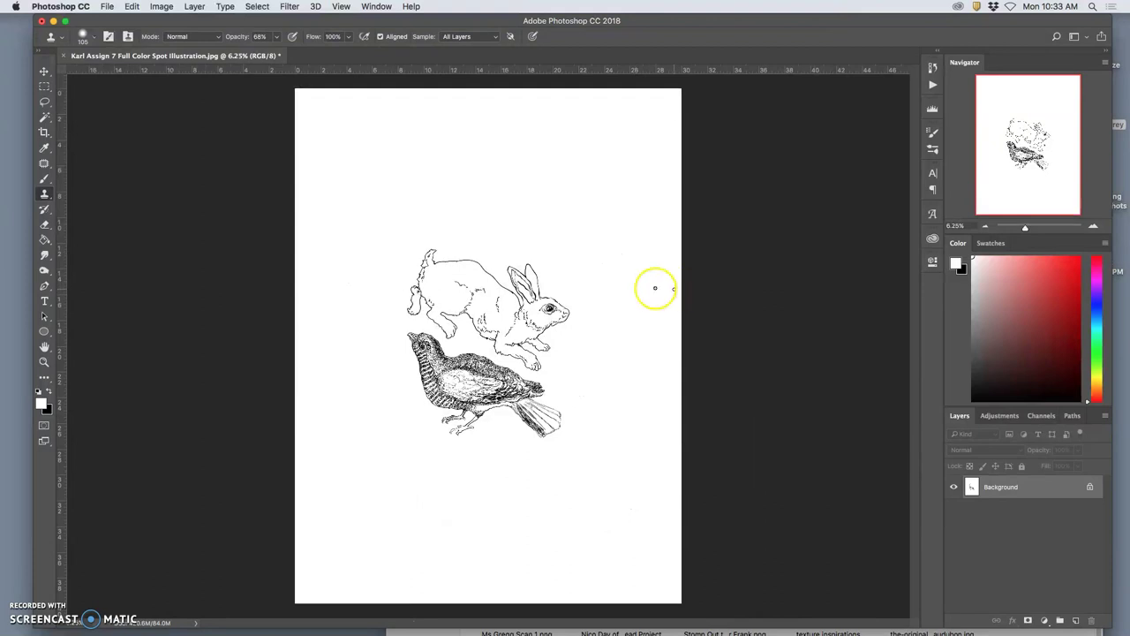
Crop the canvas to a tall portrait page, about 20 × 28.5 inches, framing the rabbit and bird
left_click(45, 131)
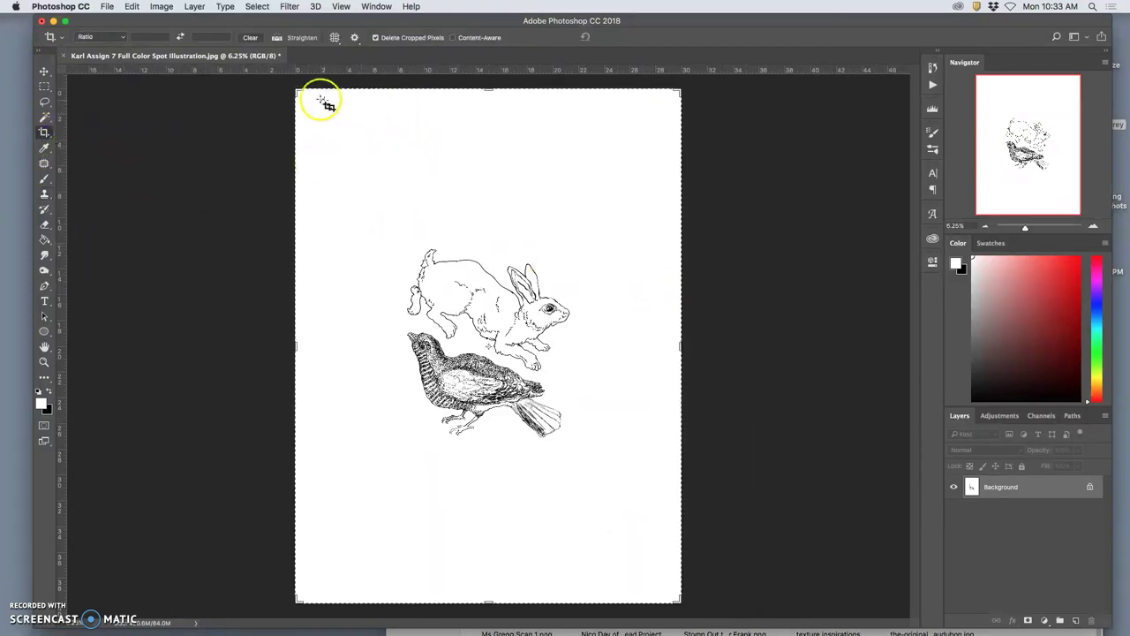
left_click_drag(298, 91, 329, 130)
left_click_drag(650, 568, 617, 528)
left_click_drag(515, 280, 515, 267)
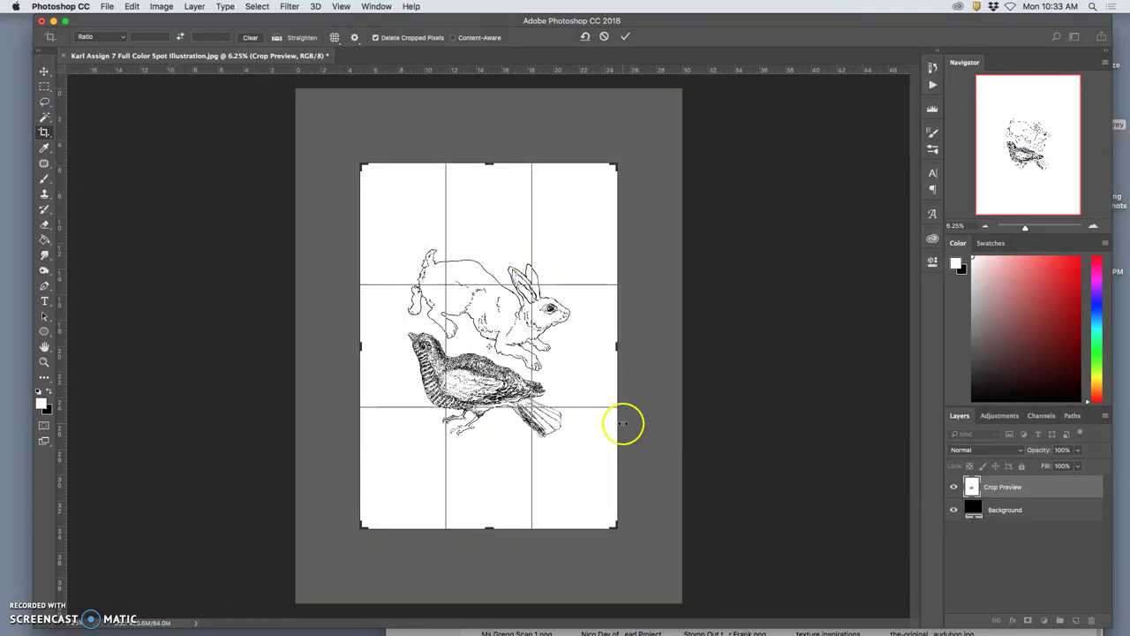
key("Return")
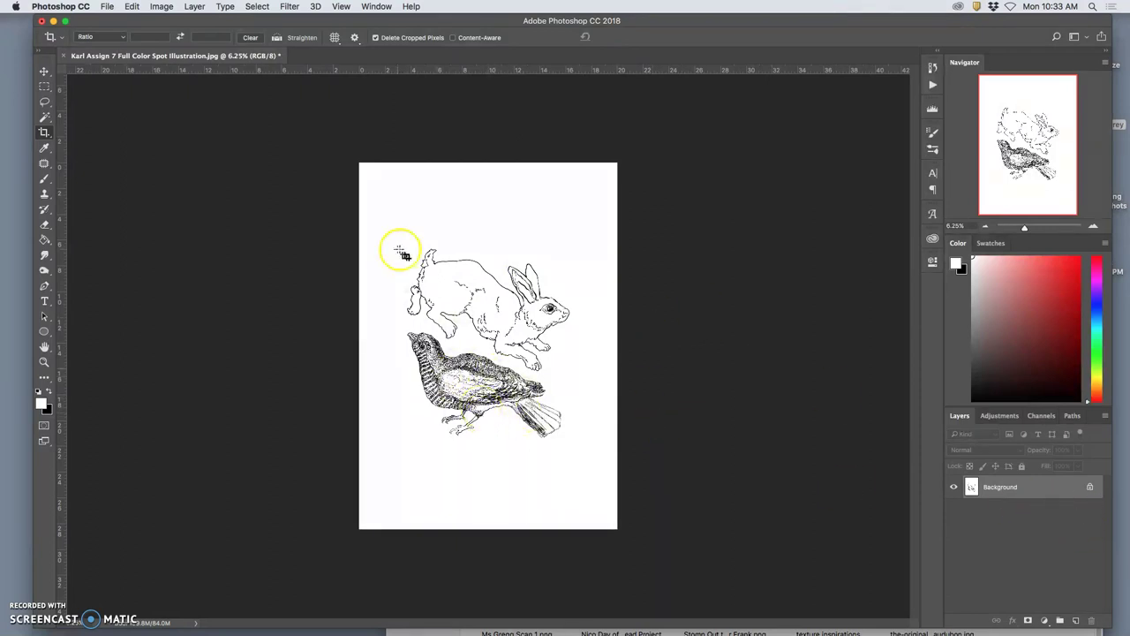
Add a new layer and set the Brush to 70% opacity with a harder edge
left_click(1077, 622)
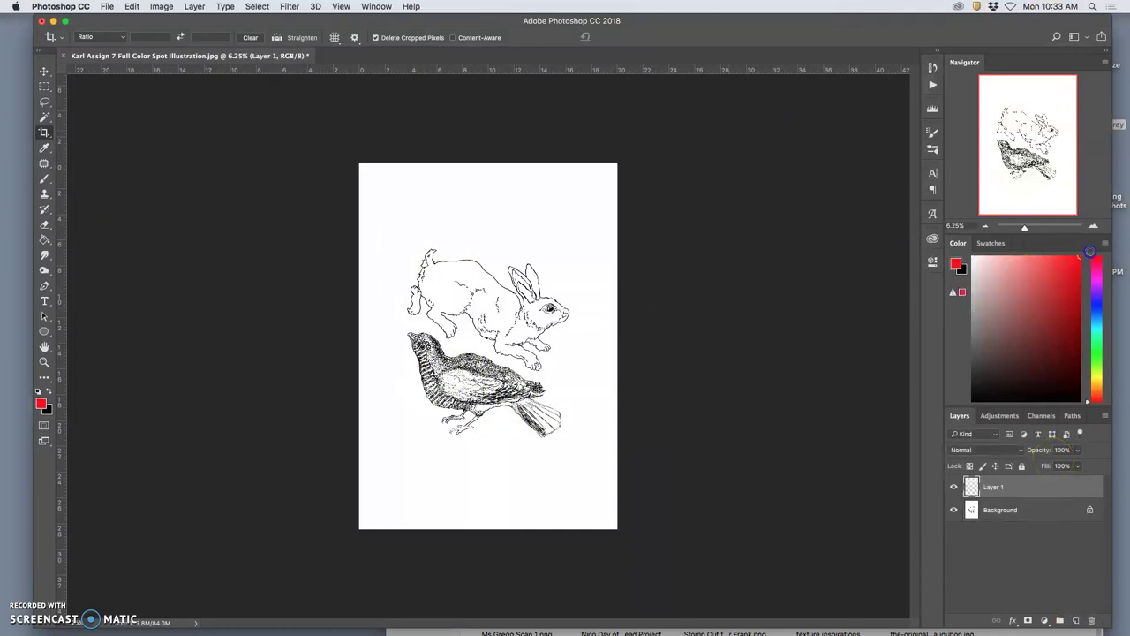
left_click(45, 178)
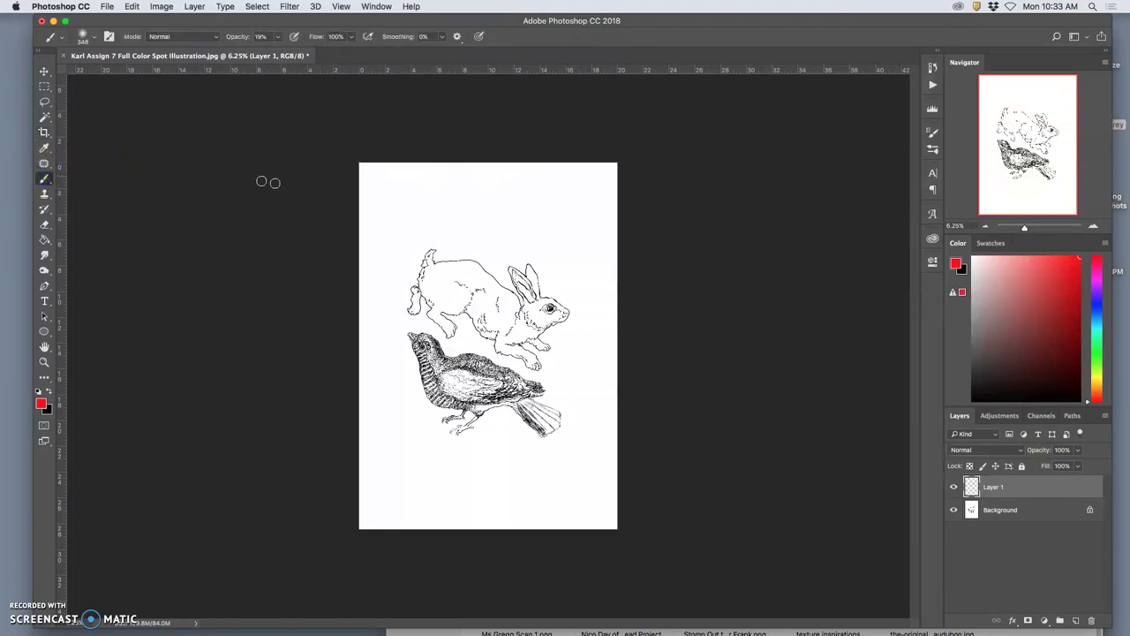
left_click(280, 37)
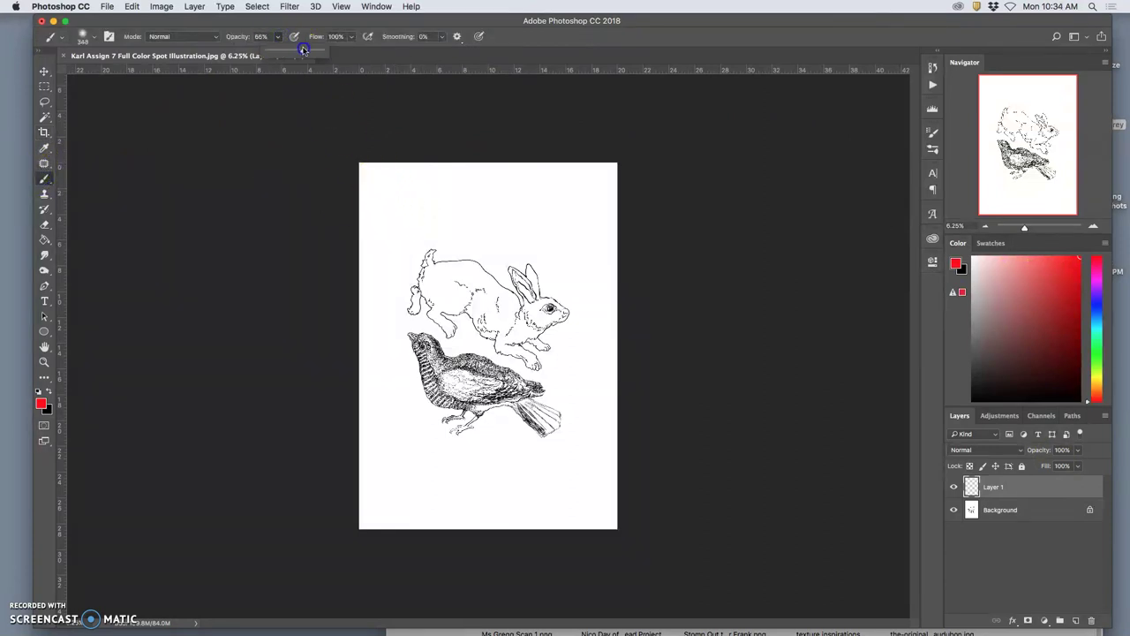
left_click(93, 38)
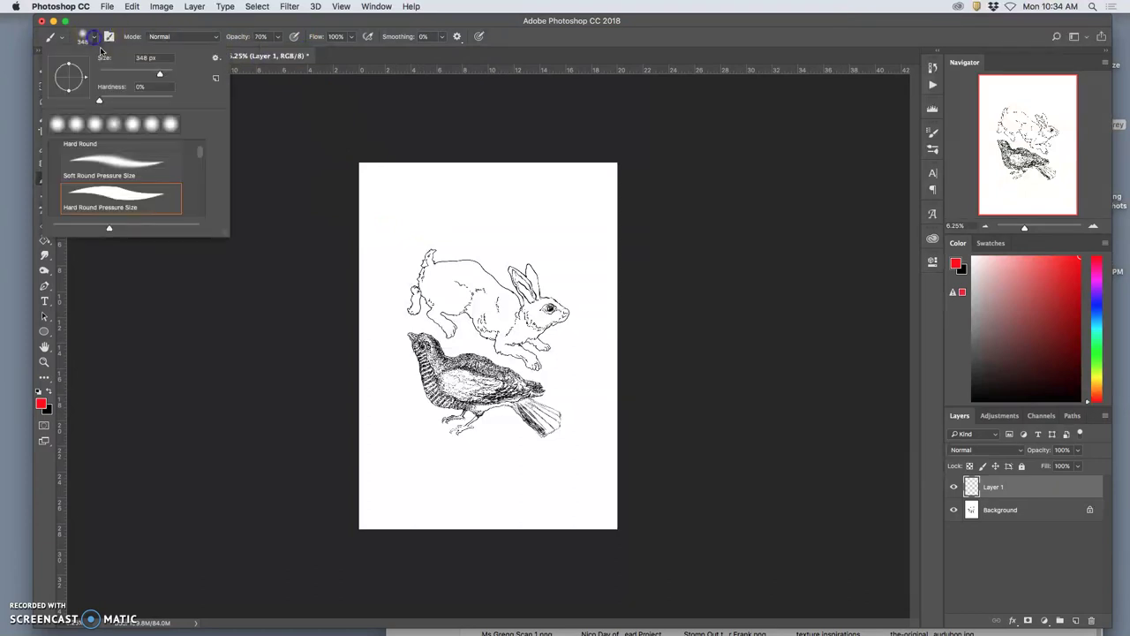
left_click_drag(126, 99, 151, 97)
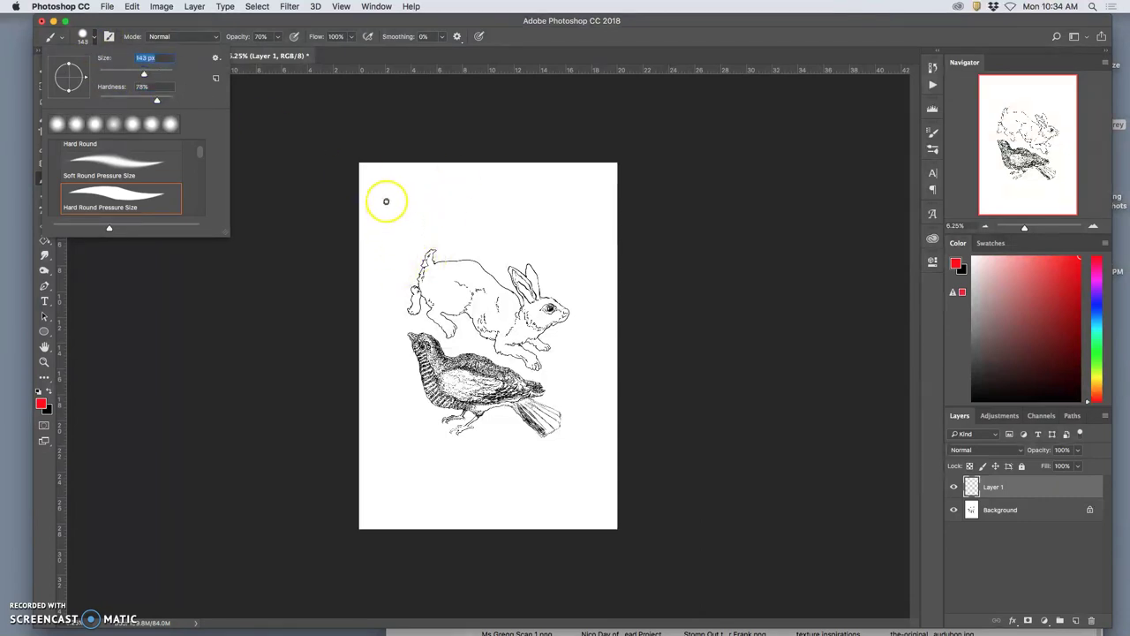
left_click(366, 174)
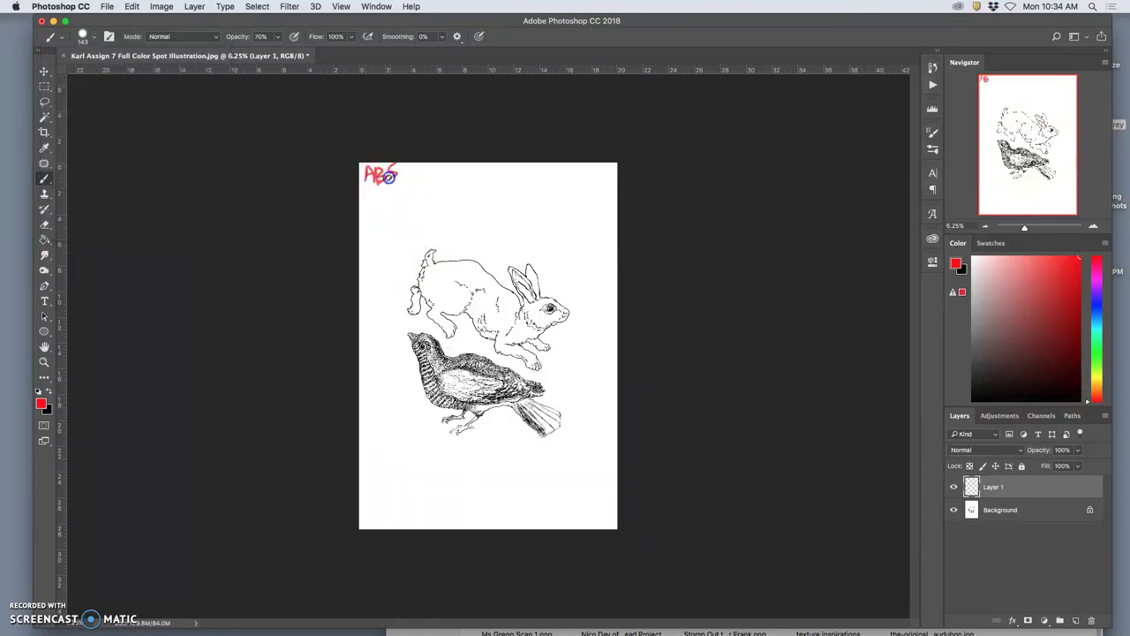
Hand-letter 'ABSURDITY & Association' in red across the top of the page
left_click_drag(421, 172, 453, 178)
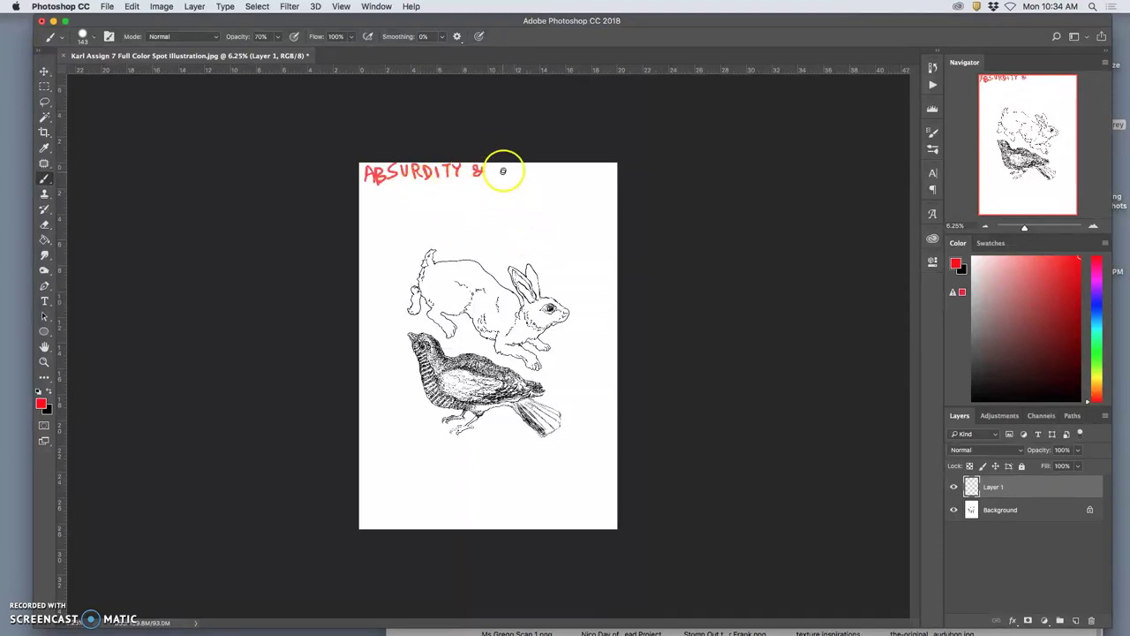
left_click_drag(501, 167, 496, 178)
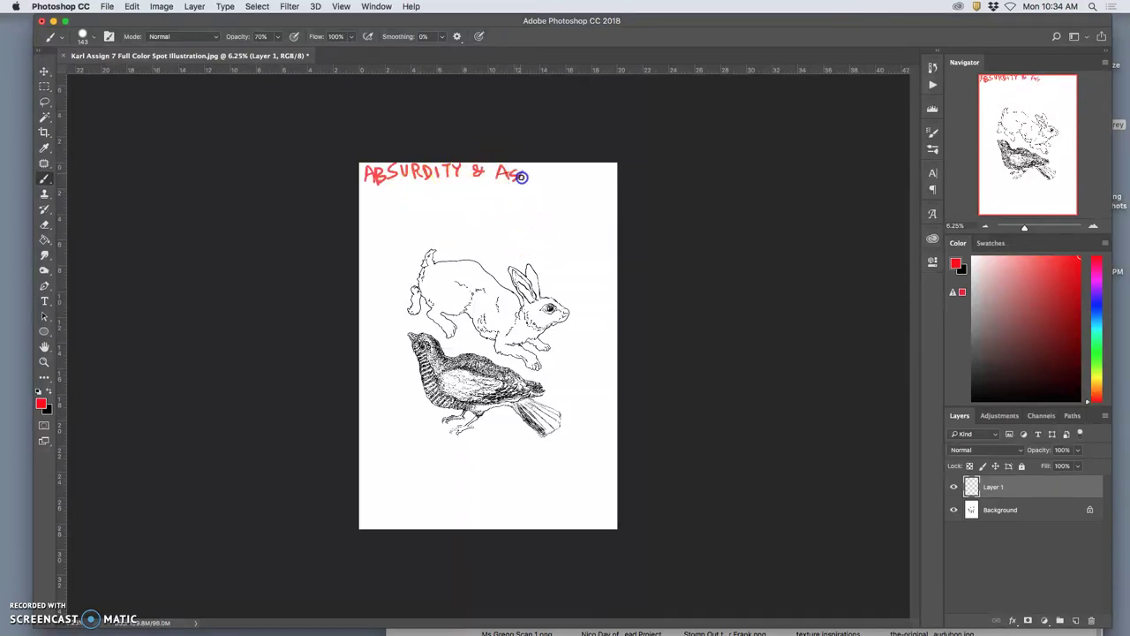
left_click_drag(540, 169, 593, 177)
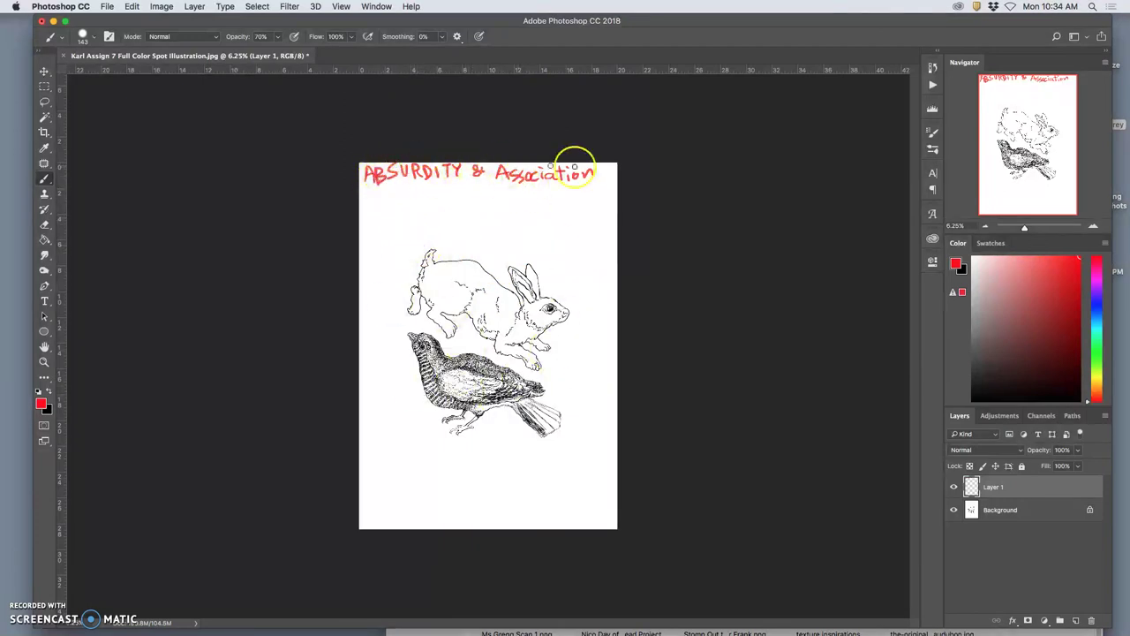
left_click_drag(594, 170, 593, 179)
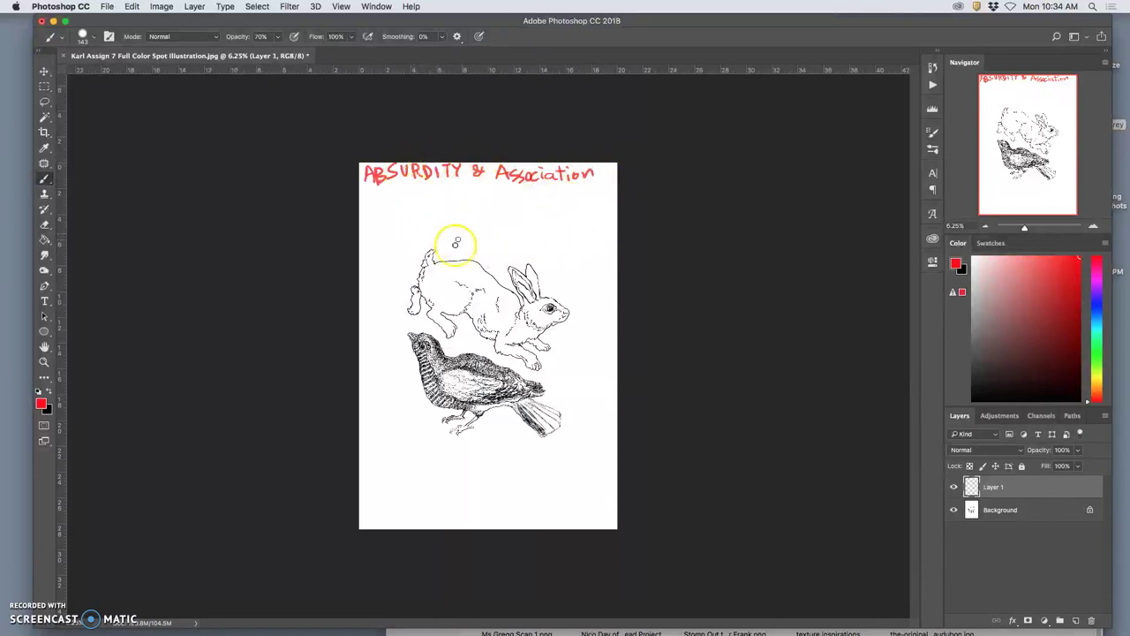
On a new layer, brush a cyan box outline above the rabbit
left_click(1076, 621)
left_click(1097, 331)
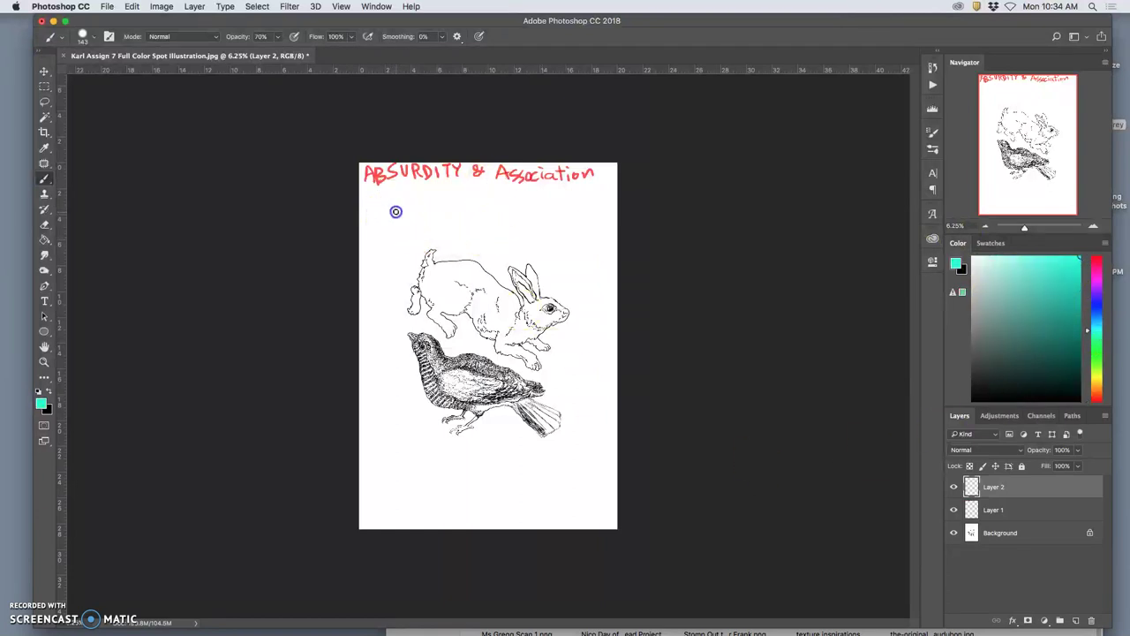
mouse_move(396, 212)
left_mouse_down()
mouse_move(403, 288)
mouse_move(408, 251)
left_mouse_up()
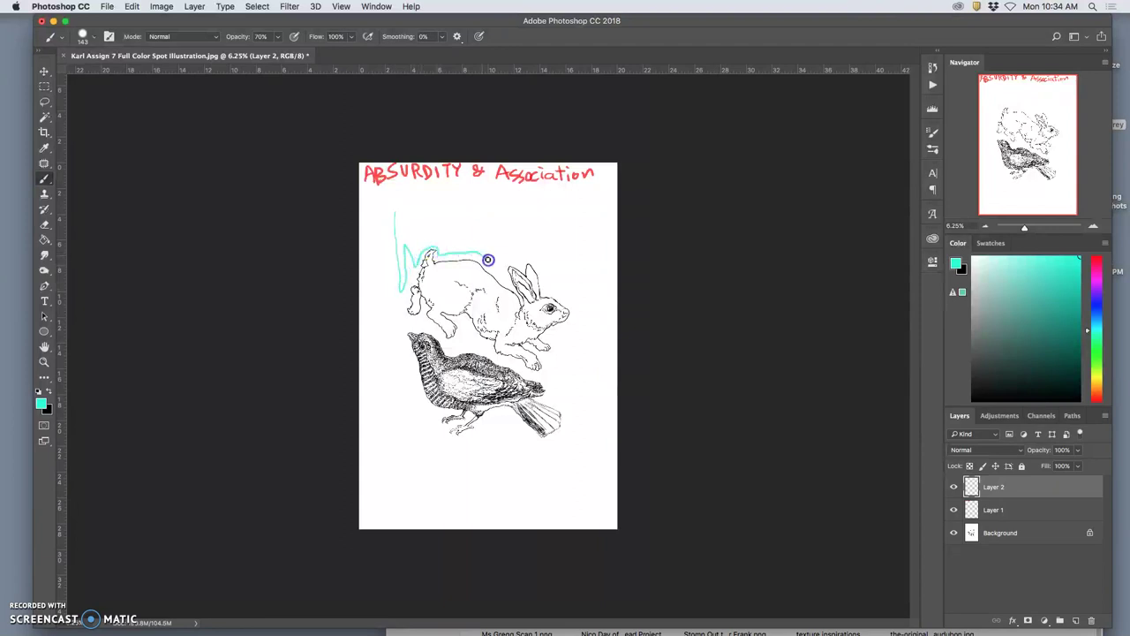
mouse_move(506, 261)
left_mouse_down()
mouse_move(572, 299)
mouse_move(568, 205)
mouse_move(402, 196)
mouse_move(392, 202)
mouse_move(391, 252)
left_mouse_up()
left_click_drag(391, 252, 395, 280)
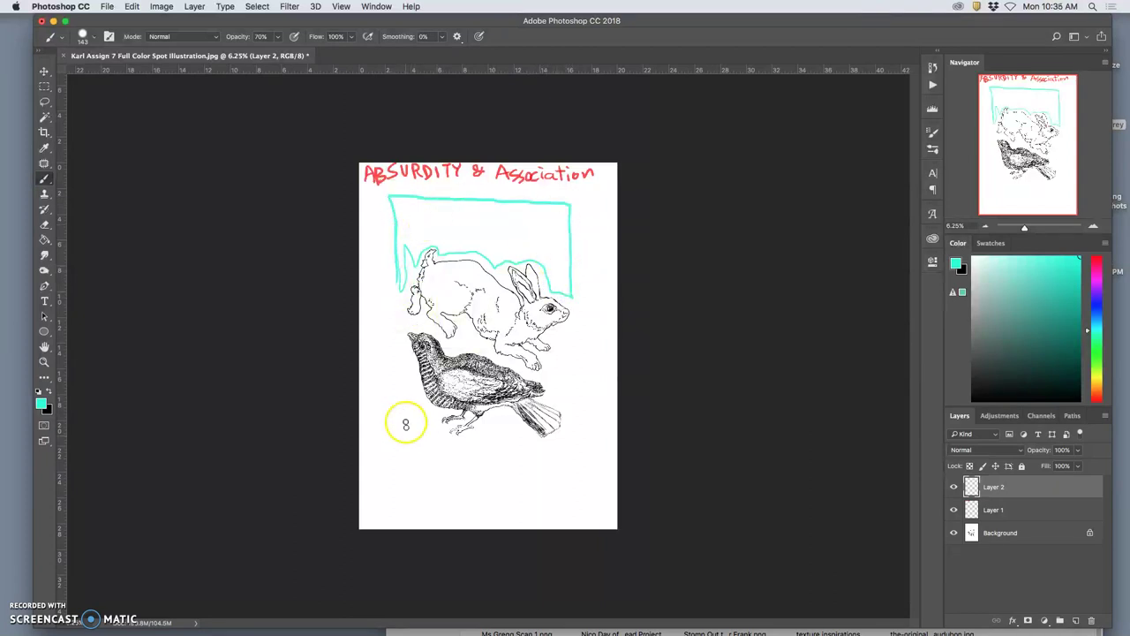
Brush a second cyan box outline below the bird
left_click_drag(403, 374, 402, 450)
mouse_move(441, 486)
left_mouse_down()
mouse_move(569, 483)
mouse_move(574, 427)
left_mouse_up()
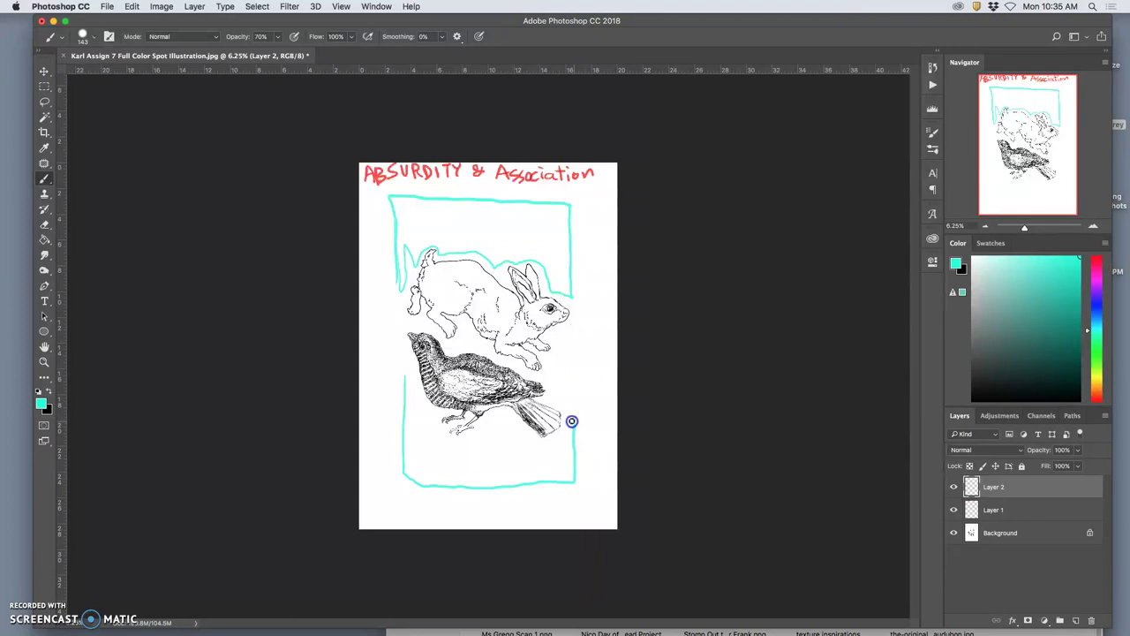
left_click_drag(502, 419, 449, 437)
left_click_drag(410, 383, 404, 376)
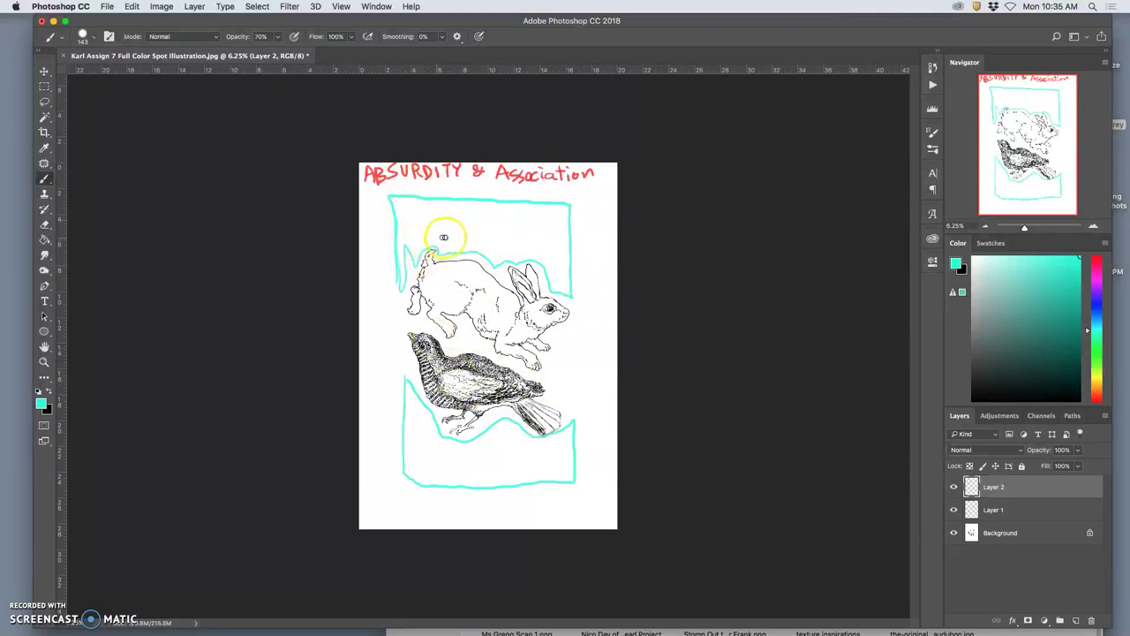
On new Layer 3 in blue, hide the red title and brush block letters A and B top-left
left_click(1076, 620)
left_click(1096, 314)
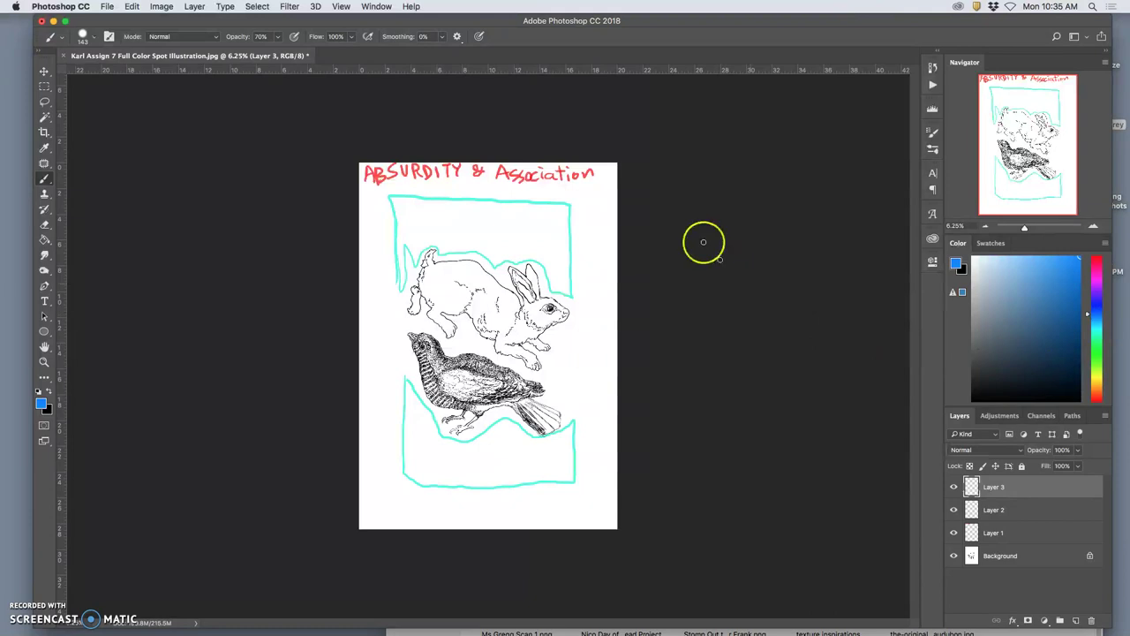
left_click(954, 533)
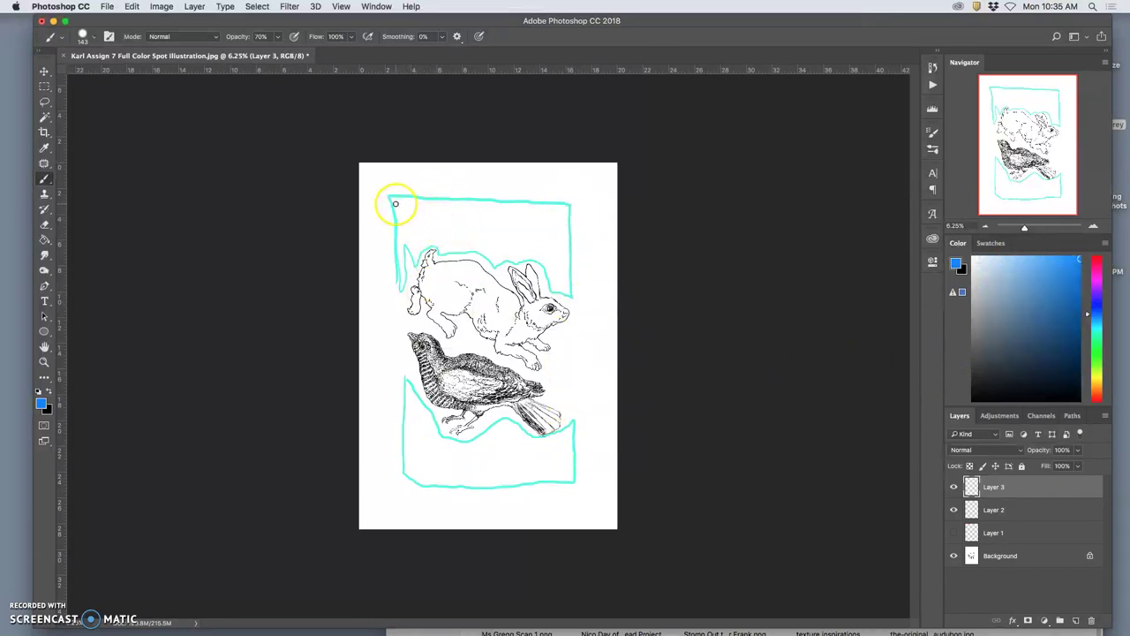
left_click(399, 203)
mouse_move(398, 281)
left_mouse_down()
mouse_move(397, 295)
mouse_move(407, 276)
left_mouse_up()
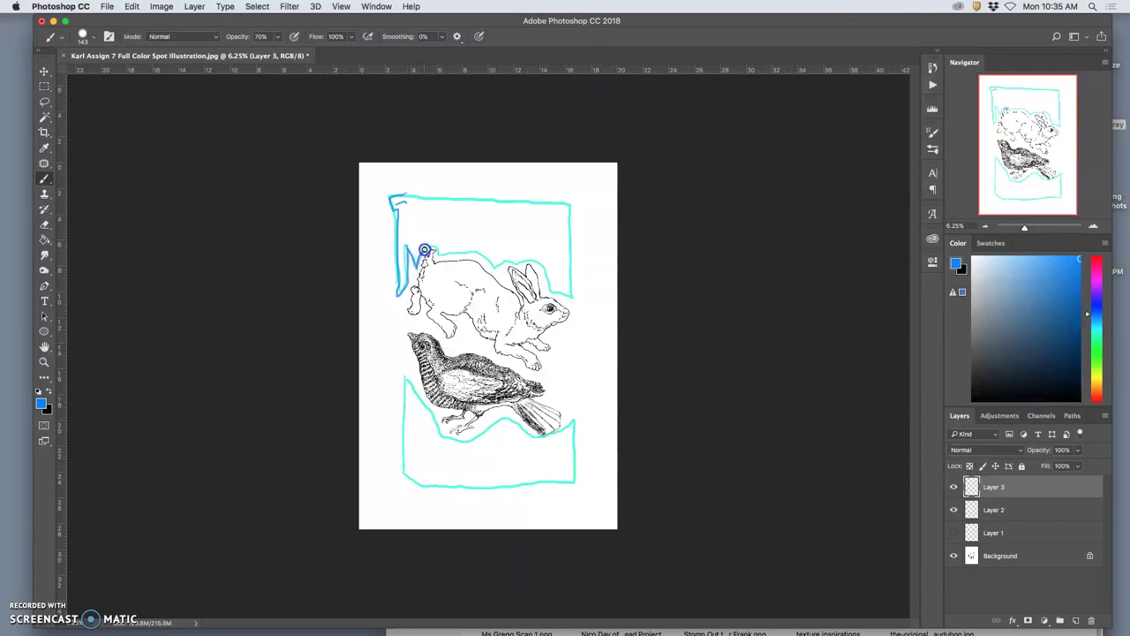
mouse_move(410, 203)
left_mouse_down()
mouse_move(404, 221)
mouse_move(429, 195)
mouse_move(418, 201)
left_mouse_up()
mouse_move(422, 240)
left_mouse_down()
mouse_move(416, 202)
mouse_move(430, 198)
left_mouse_up()
mouse_move(430, 246)
left_mouse_down()
mouse_move(426, 206)
mouse_move(446, 255)
mouse_move(451, 190)
mouse_move(453, 261)
mouse_move(450, 198)
mouse_move(447, 244)
left_mouse_up()
Brush vertical blue guide lines across the upper cyan box
left_click_drag(464, 197, 467, 245)
left_click(485, 207)
left_click_drag(486, 201, 487, 257)
left_click_drag(506, 199, 506, 265)
left_click_drag(528, 206, 530, 260)
left_click_drag(543, 200, 544, 262)
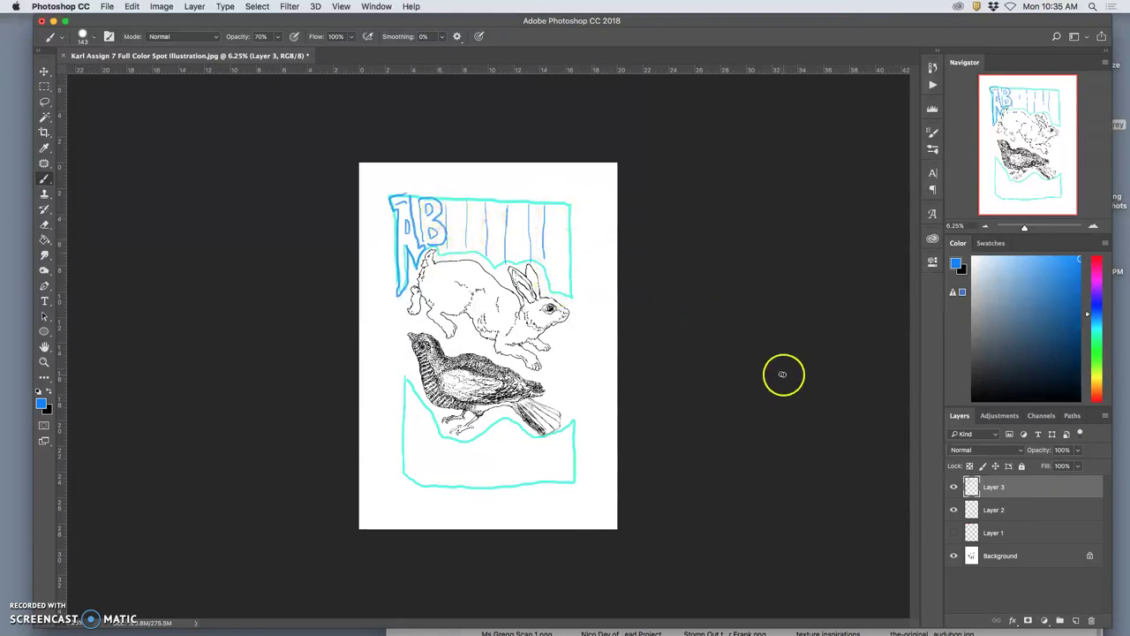
Erase part of the blue B with a larger, 100%-opacity eraser
left_click(44, 224)
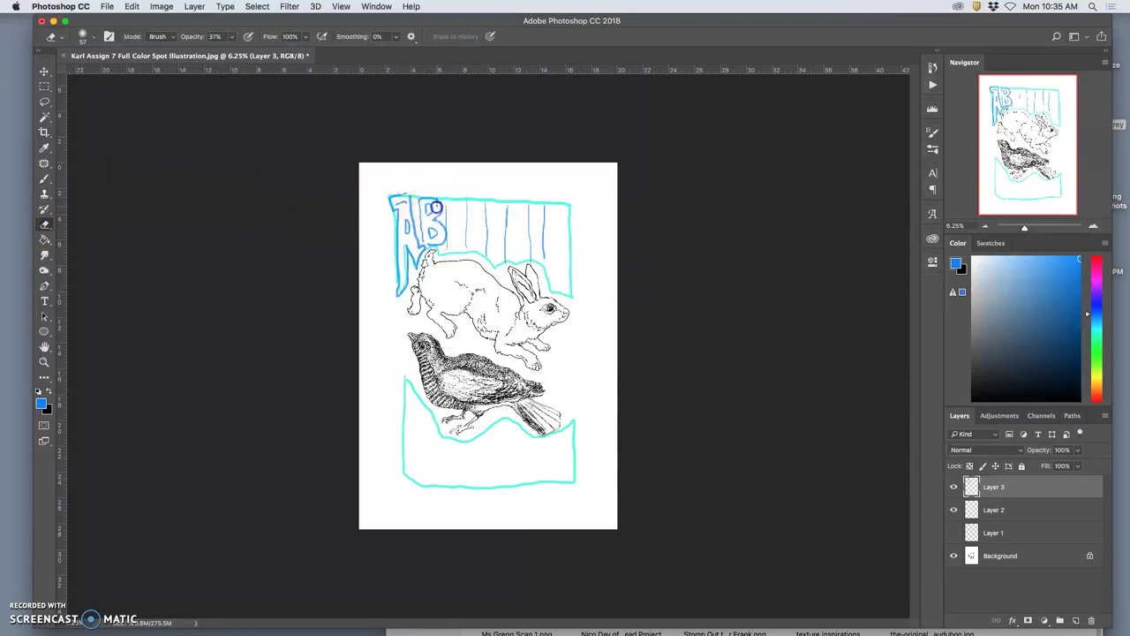
left_click(89, 36)
left_click_drag(111, 70, 156, 68)
left_click(232, 39)
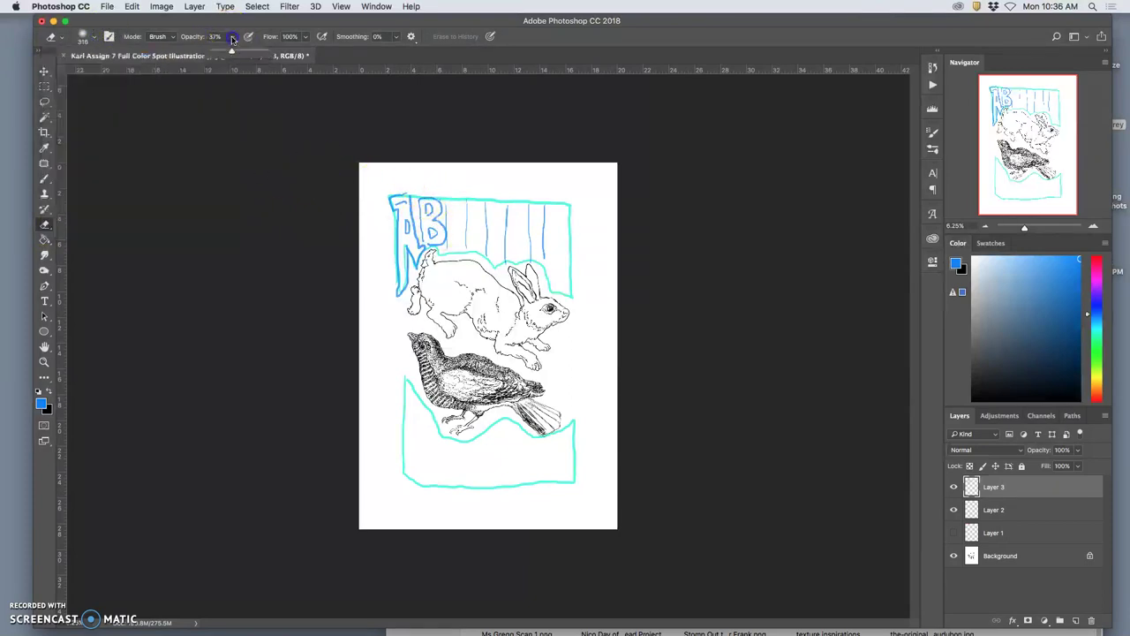
left_click_drag(252, 51, 276, 51)
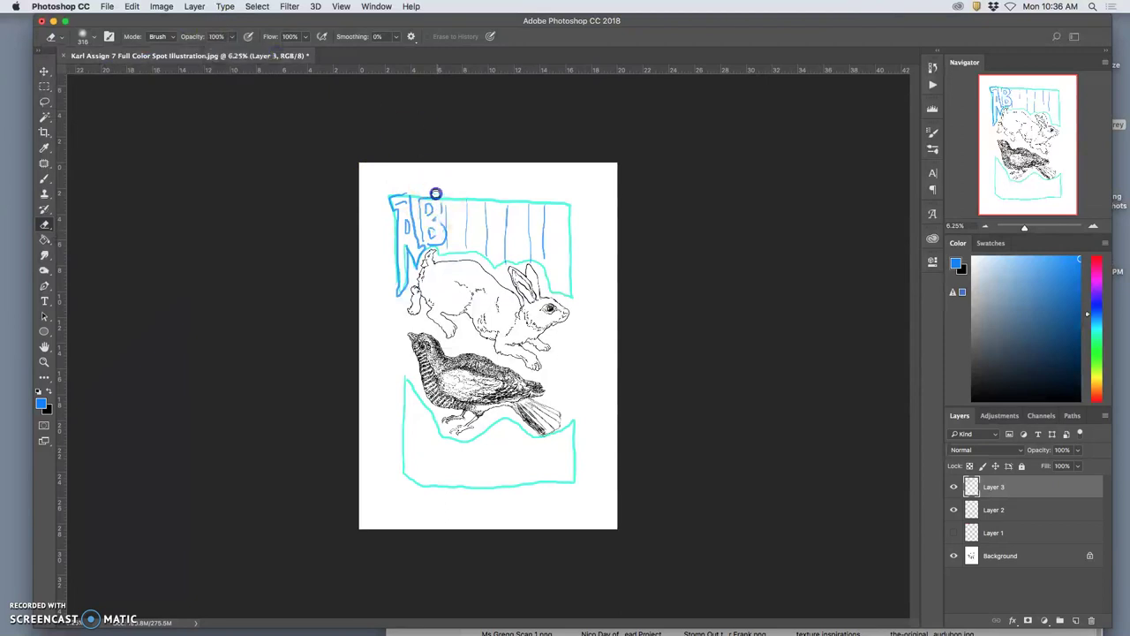
mouse_move(436, 196)
left_mouse_down()
mouse_move(439, 246)
mouse_move(430, 239)
left_mouse_up()
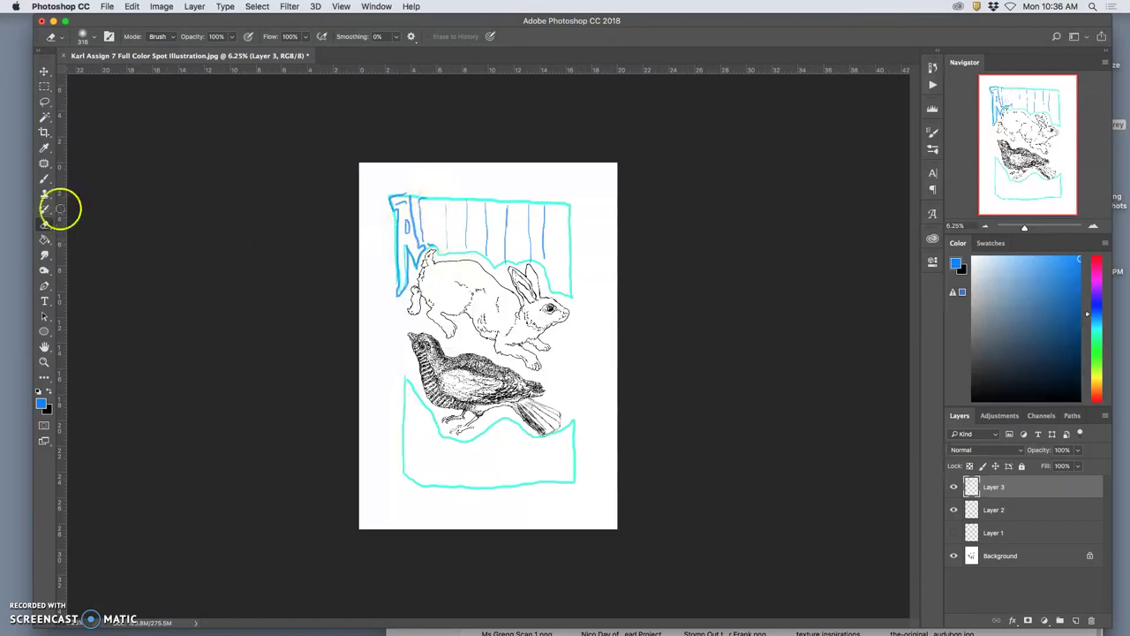
Paint the blue U with the Brush, then undo a badly drawn R
left_click(44, 178)
mouse_move(433, 195)
left_mouse_down()
mouse_move(433, 244)
mouse_move(426, 211)
left_mouse_up()
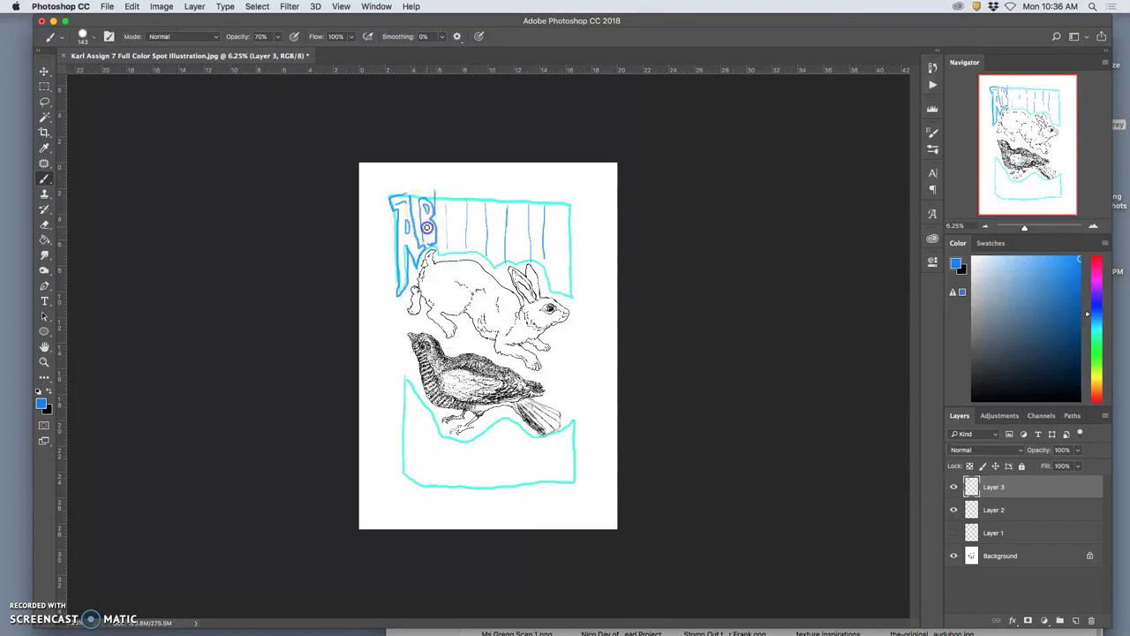
left_click(449, 189)
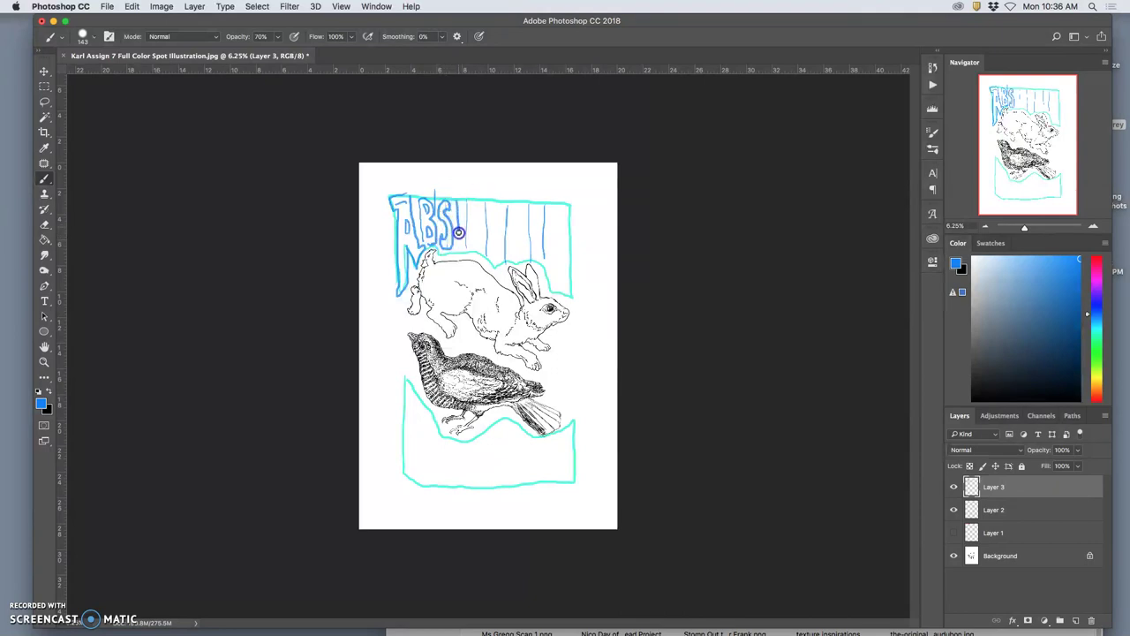
mouse_move(470, 246)
left_mouse_down()
mouse_move(476, 205)
mouse_move(466, 237)
mouse_move(457, 201)
mouse_move(482, 231)
left_mouse_up()
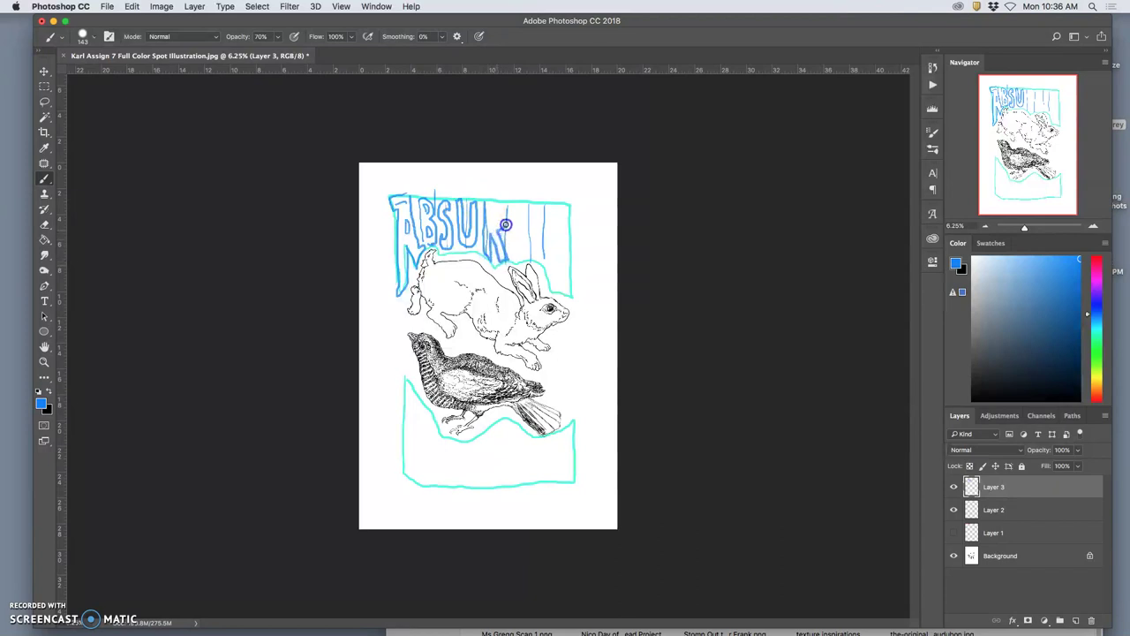
left_click_drag(507, 227, 493, 198)
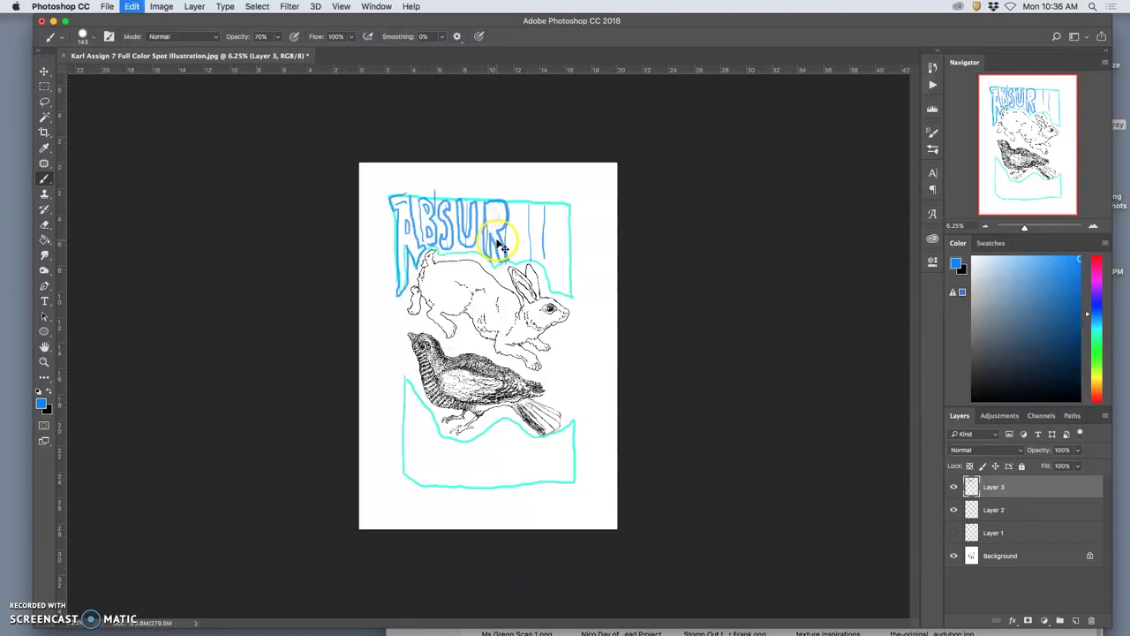
key("super+z")
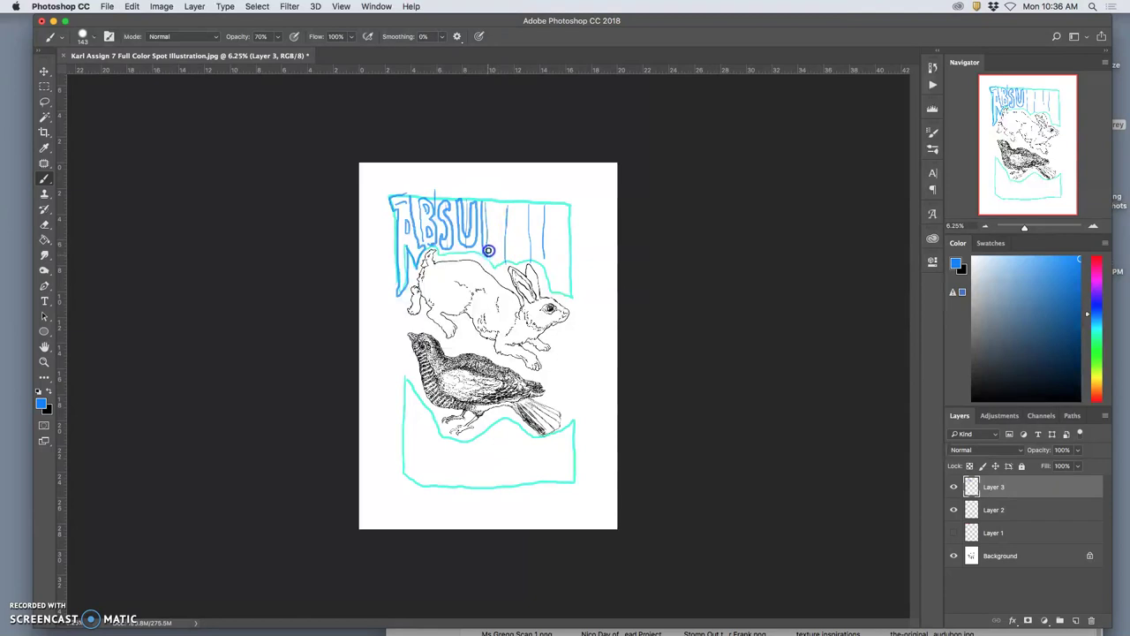
Paint the letters R, D, I, T and Y to complete ABSURDITY
left_click_drag(484, 203, 494, 235)
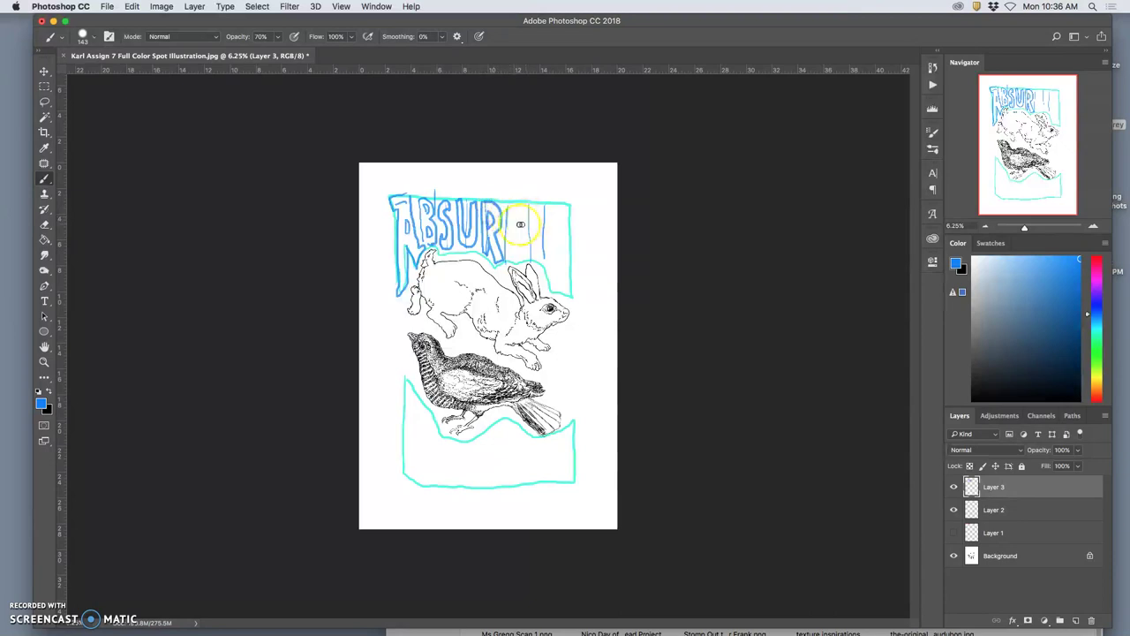
left_click_drag(507, 199, 504, 254)
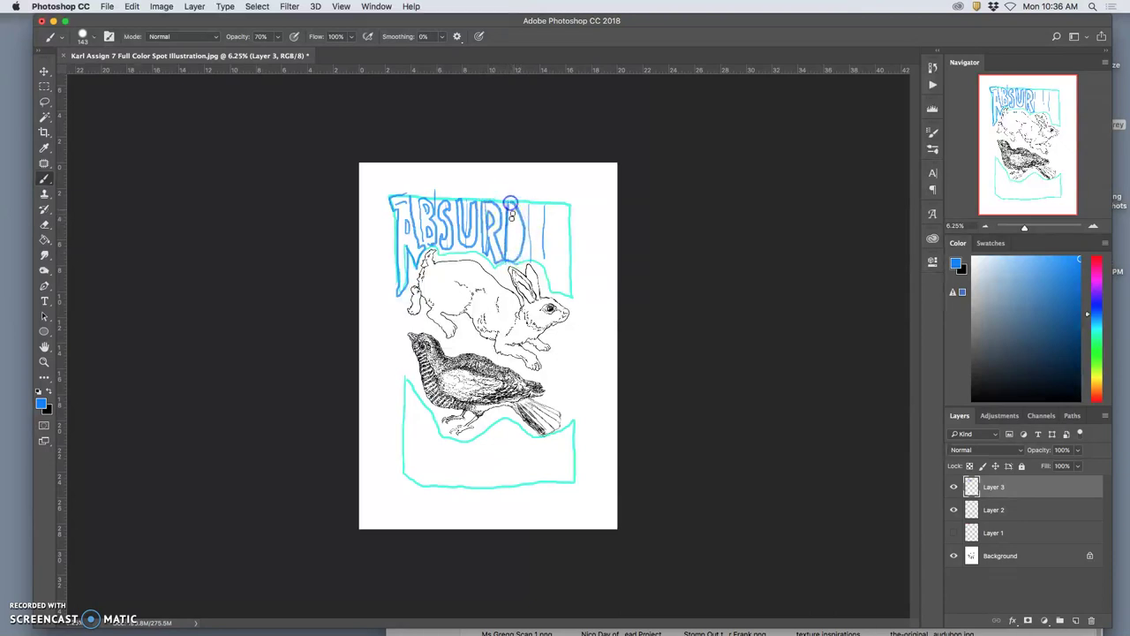
mouse_move(510, 204)
left_mouse_down()
mouse_move(510, 245)
mouse_move(523, 212)
left_mouse_up()
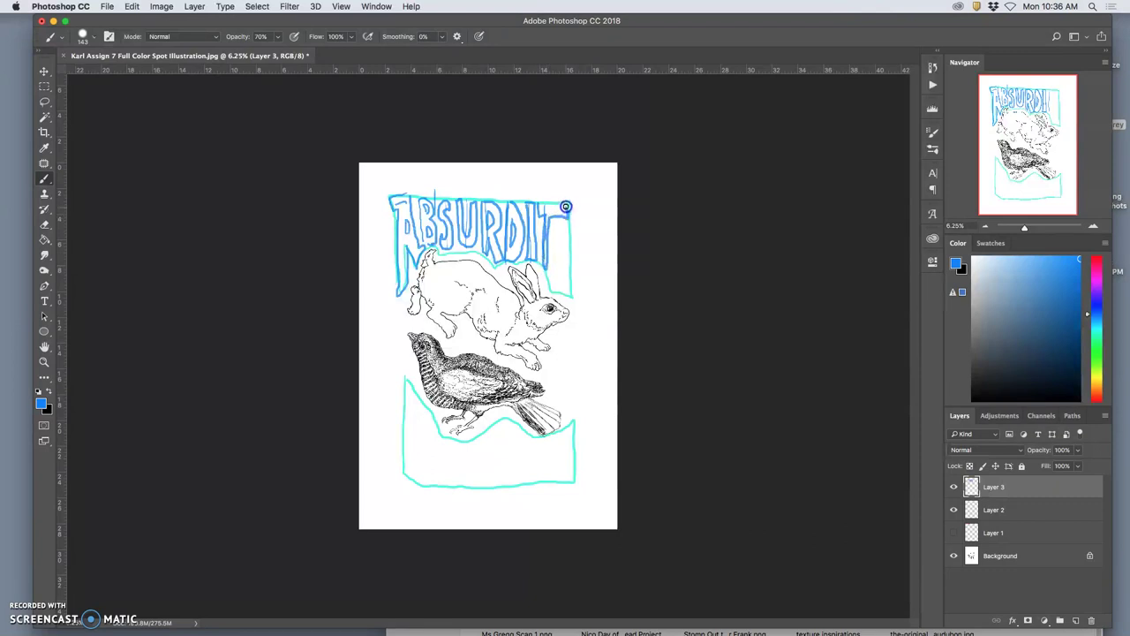
mouse_move(543, 214)
left_mouse_down()
mouse_move(552, 237)
mouse_move(555, 223)
left_mouse_up()
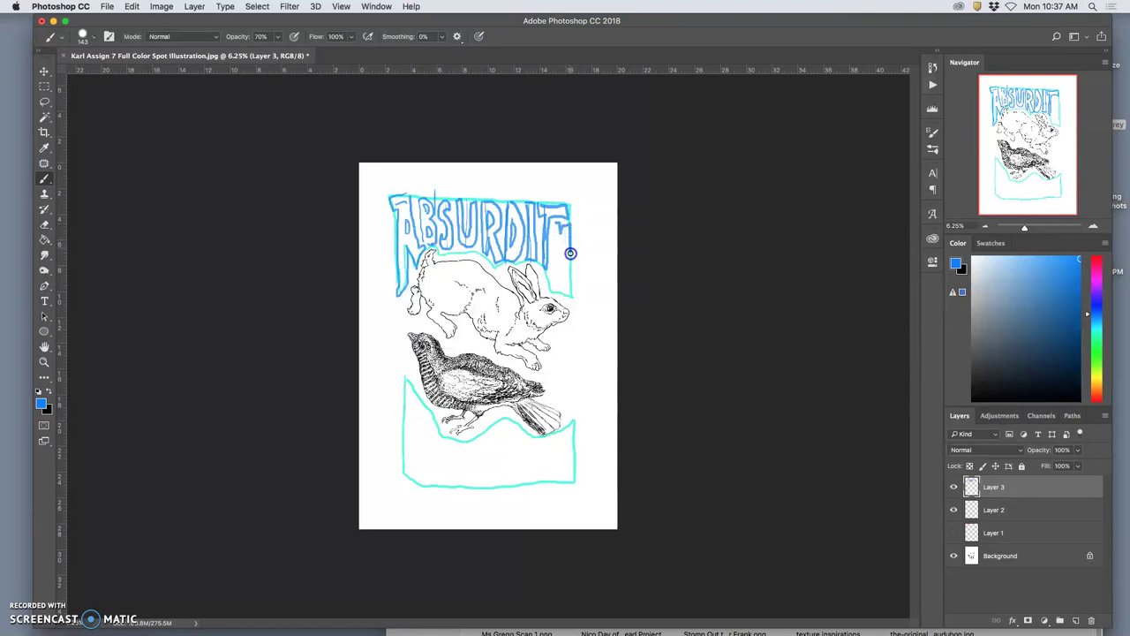
mouse_move(572, 259)
left_mouse_down()
mouse_move(574, 239)
mouse_move(558, 224)
left_mouse_up()
left_click_drag(569, 293, 569, 273)
Toggle Layer 2's cyan outlines off and back on, then show Layer 1's red title
left_click(686, 358)
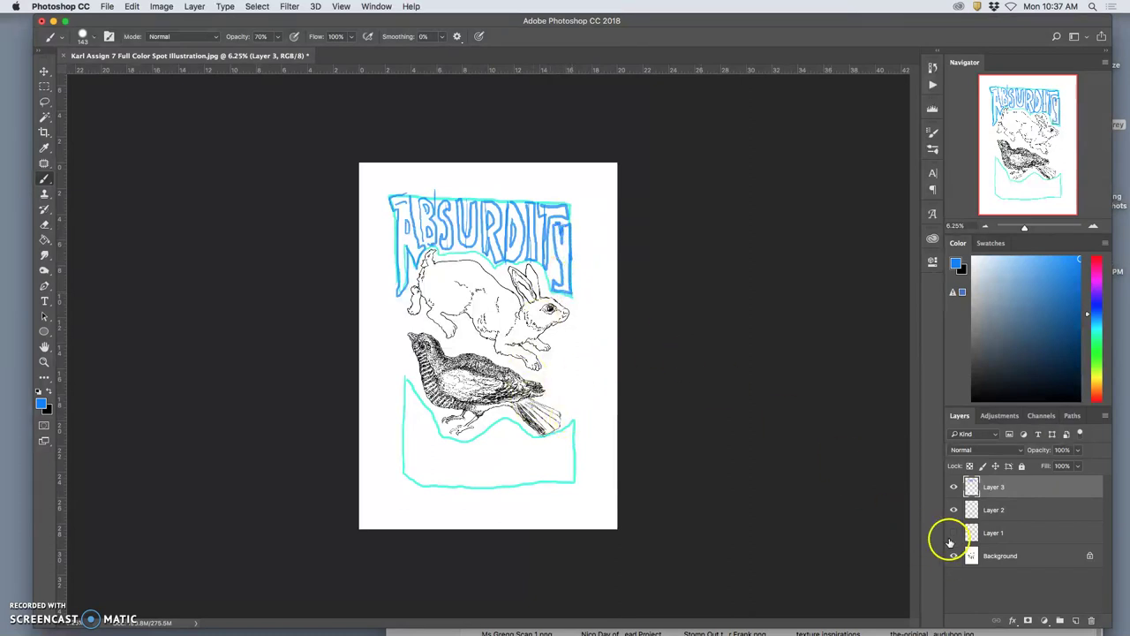
left_click(954, 511)
left_click(901, 603)
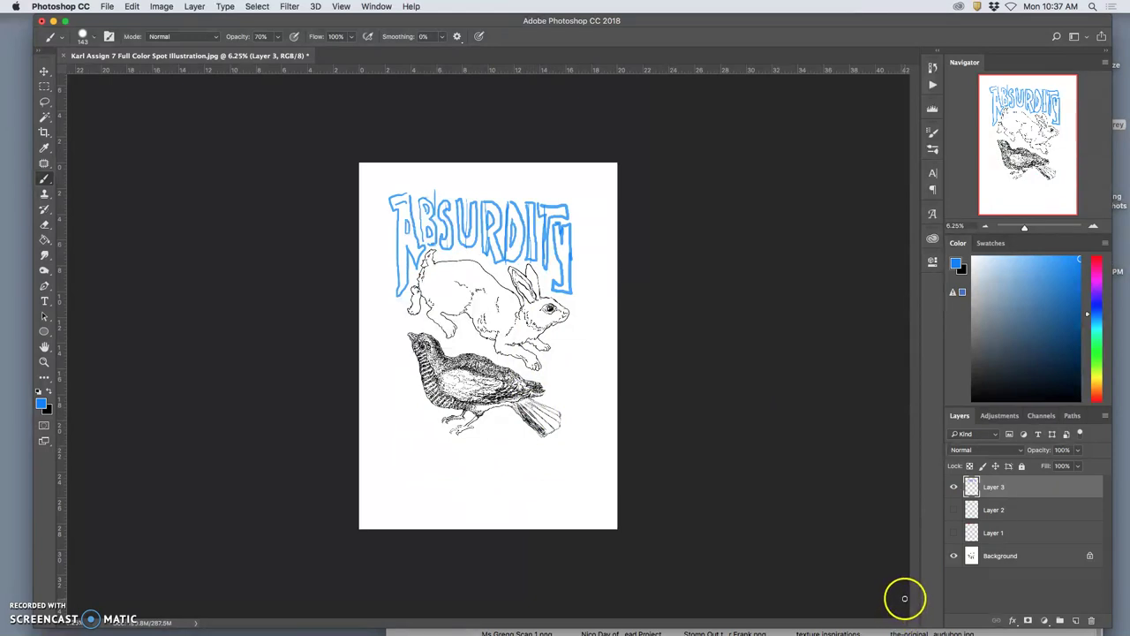
left_click(954, 511)
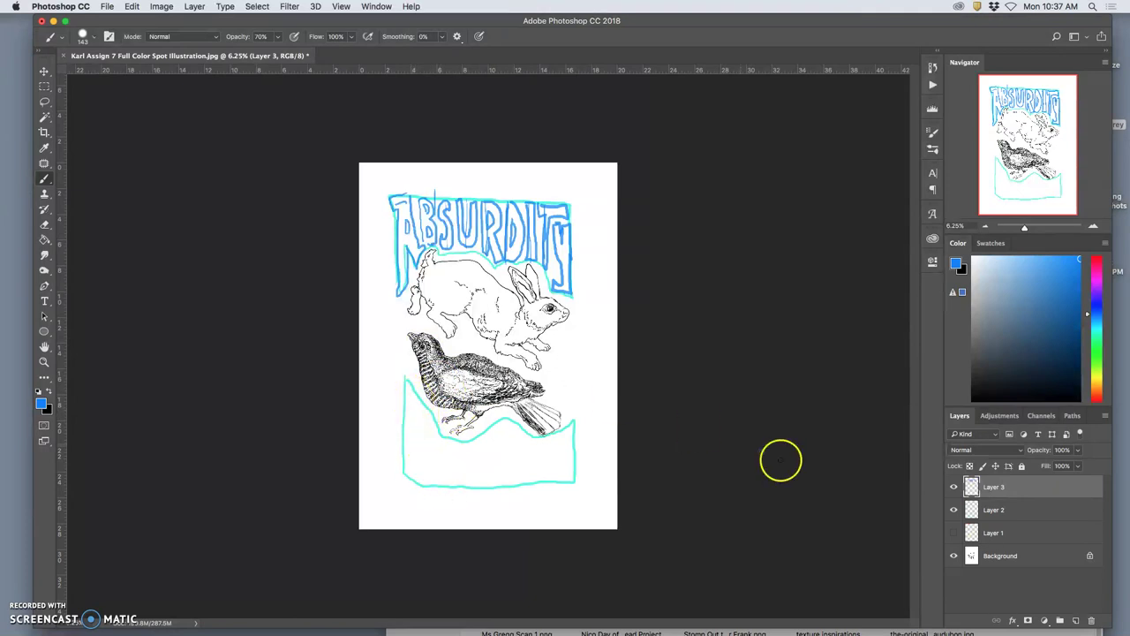
left_click(953, 533)
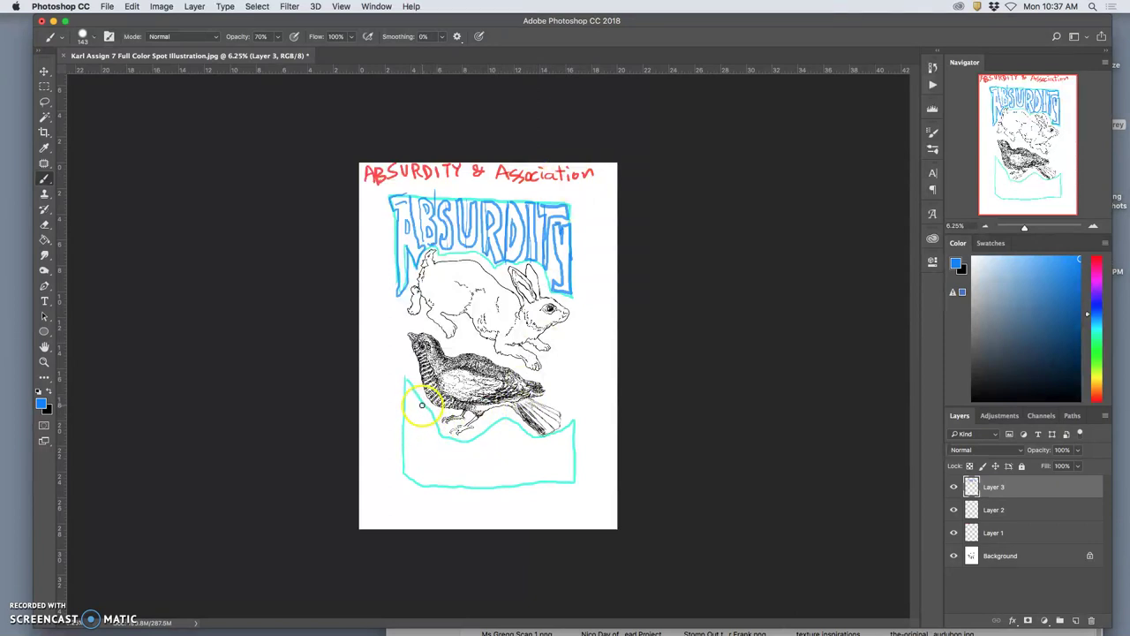
Brush vertical blue letter strokes inside the lower box below the bird
mouse_move(423, 408)
left_mouse_down()
mouse_move(424, 458)
mouse_move(437, 423)
mouse_move(443, 481)
mouse_move(456, 443)
mouse_move(458, 484)
left_mouse_up()
mouse_move(474, 428)
left_mouse_down()
mouse_move(474, 484)
mouse_move(491, 491)
left_mouse_up()
mouse_move(506, 430)
left_mouse_down()
mouse_move(505, 459)
mouse_move(518, 426)
mouse_move(533, 478)
left_mouse_up()
left_click_drag(549, 431, 548, 484)
mouse_move(562, 427)
left_mouse_down()
mouse_move(568, 462)
mouse_move(568, 449)
mouse_move(475, 460)
mouse_move(418, 451)
mouse_move(405, 445)
mouse_move(401, 399)
left_mouse_up()
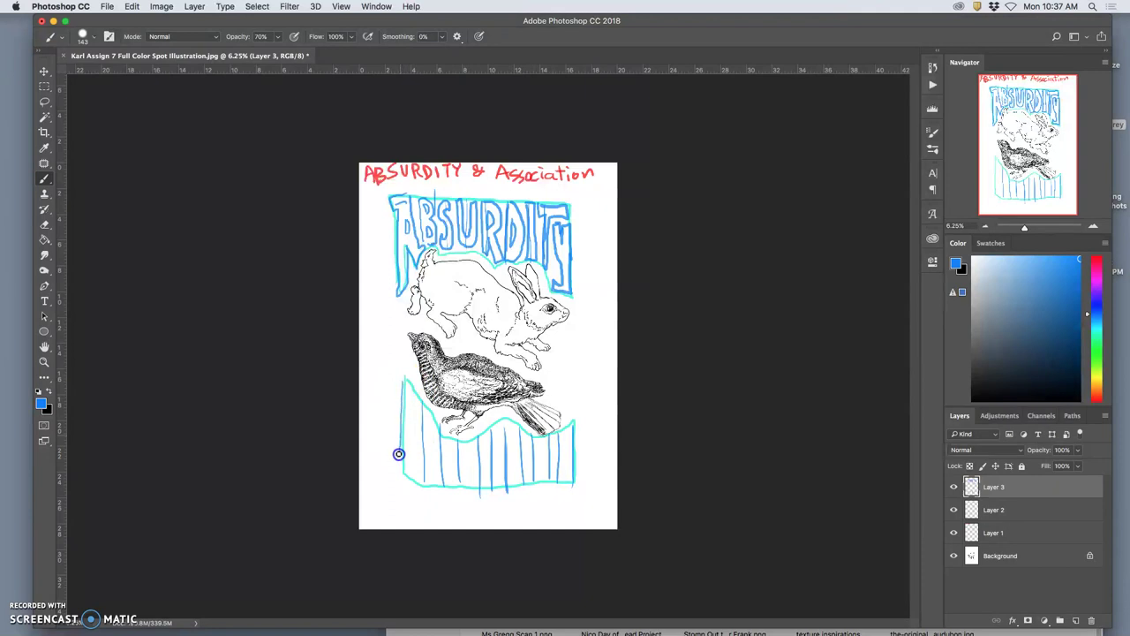
Paint the blue letters A, S, S, O, C and I in the lower box
mouse_move(399, 457)
left_mouse_down()
mouse_move(397, 435)
mouse_move(402, 469)
mouse_move(409, 450)
mouse_move(424, 474)
mouse_move(419, 388)
mouse_move(401, 381)
mouse_move(396, 439)
mouse_move(405, 446)
mouse_move(411, 403)
mouse_move(430, 424)
mouse_move(427, 474)
mouse_move(436, 422)
mouse_move(448, 439)
left_mouse_up()
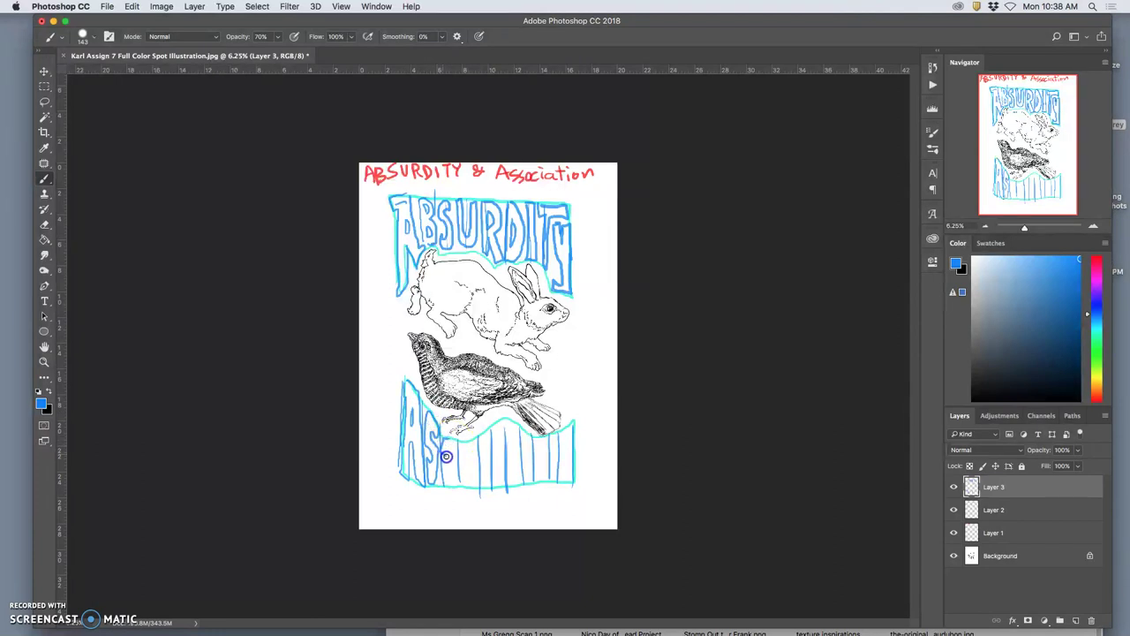
mouse_move(440, 483)
left_mouse_down()
mouse_move(451, 439)
mouse_move(476, 451)
mouse_move(475, 478)
mouse_move(459, 428)
mouse_move(477, 487)
mouse_move(458, 446)
left_mouse_up()
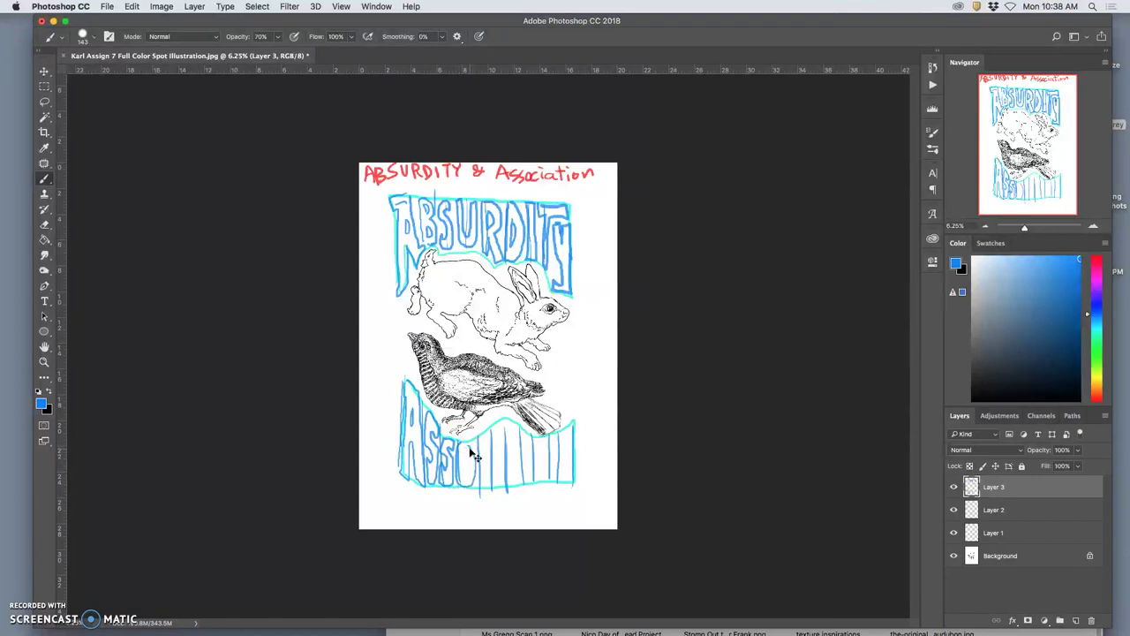
left_click_drag(456, 474, 471, 465)
left_click_drag(484, 445, 470, 479)
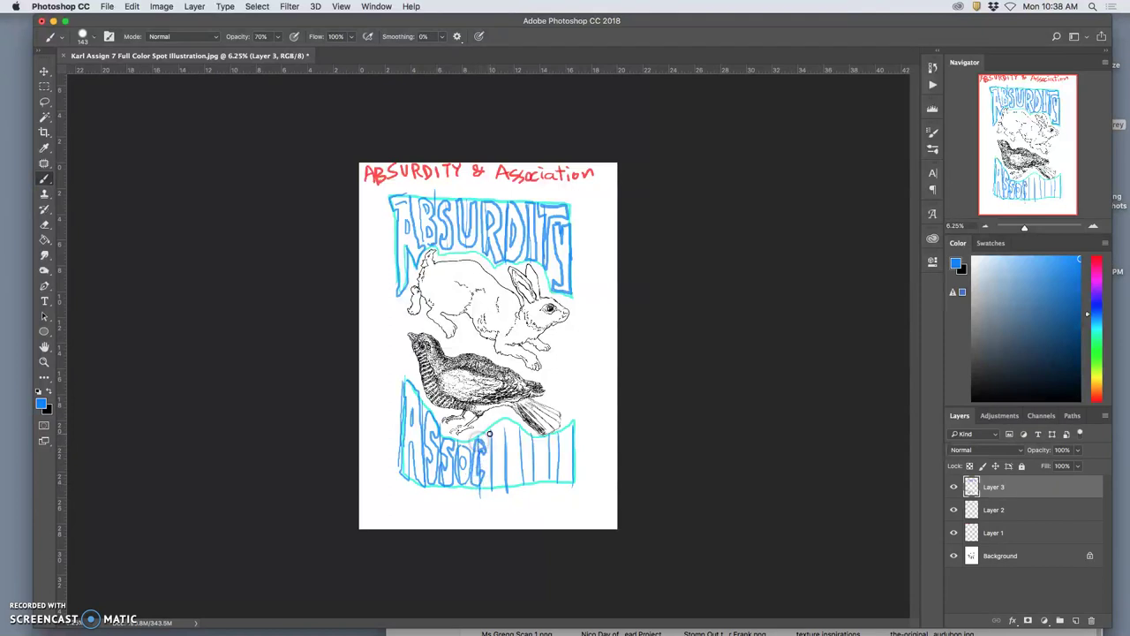
mouse_move(488, 428)
left_mouse_down()
mouse_move(487, 474)
mouse_move(492, 465)
left_mouse_up()
mouse_move(493, 430)
left_mouse_down()
mouse_move(521, 448)
mouse_move(502, 427)
left_mouse_up()
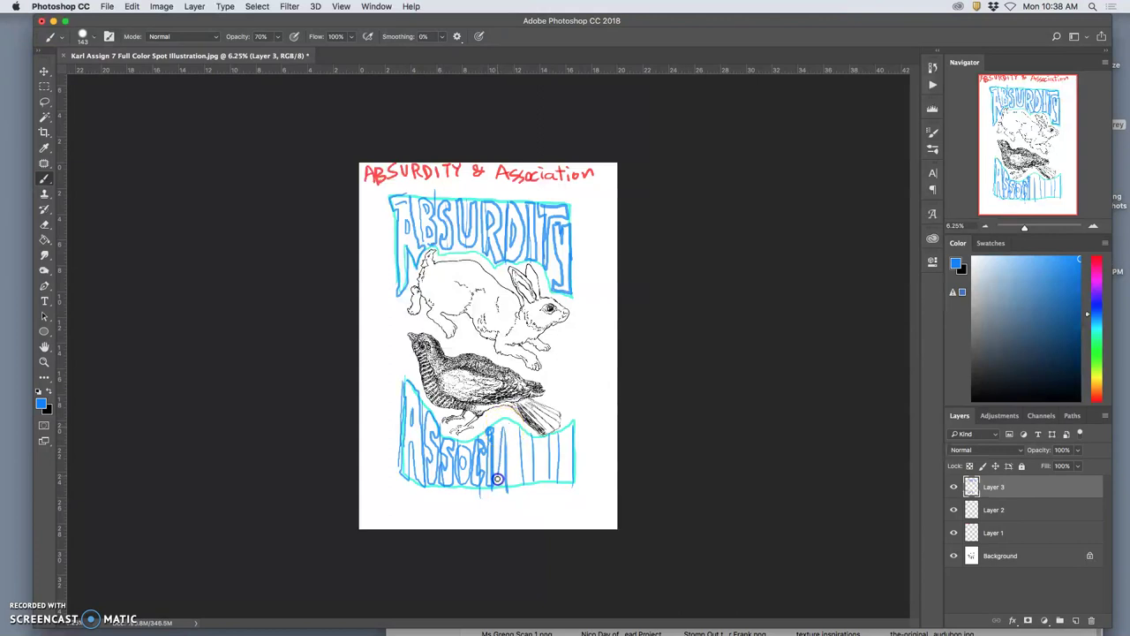
Paint the remaining letters A, T, I, O, N, redoing one misdrawn A
left_click_drag(502, 429, 510, 483)
key("super+z")
left_click_drag(514, 483, 511, 455)
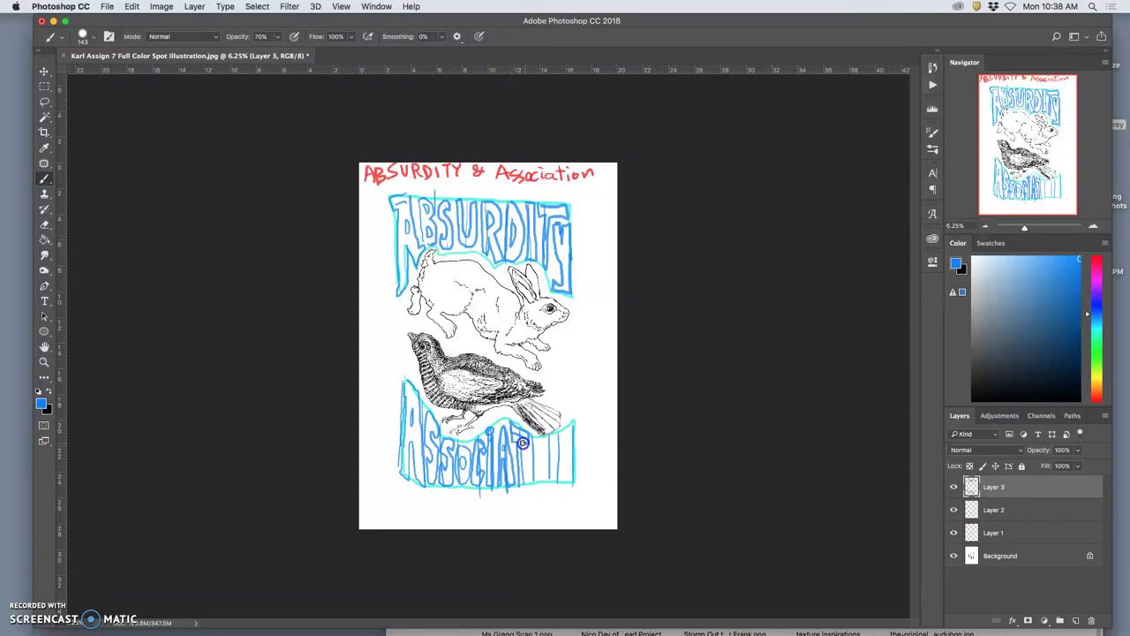
left_click_drag(522, 444, 525, 486)
mouse_move(530, 434)
left_mouse_down()
mouse_move(530, 482)
mouse_move(532, 438)
mouse_move(544, 437)
mouse_move(548, 479)
mouse_move(553, 450)
mouse_move(543, 437)
mouse_move(555, 435)
mouse_move(555, 479)
mouse_move(562, 461)
mouse_move(567, 485)
mouse_move(560, 433)
left_mouse_up()
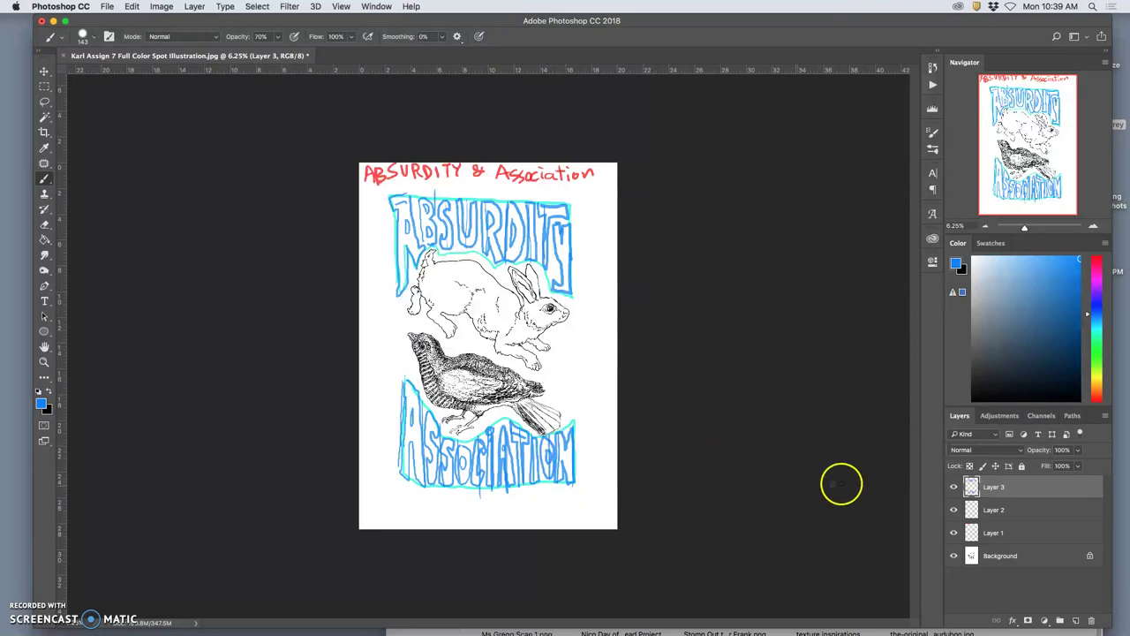
Hide the red title on Layer 1 and the cyan outlines on Layer 2
left_click(953, 532)
left_click(954, 510)
mouse_move(855, 623)
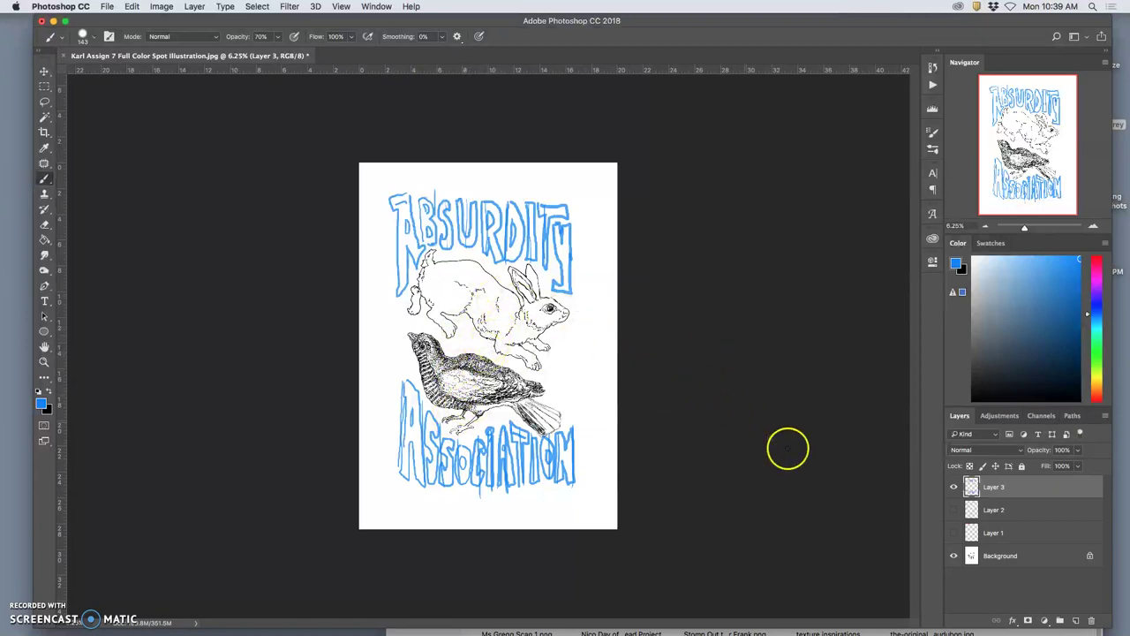
Undo a stray blue stroke painted on the rabbit
left_click(485, 314)
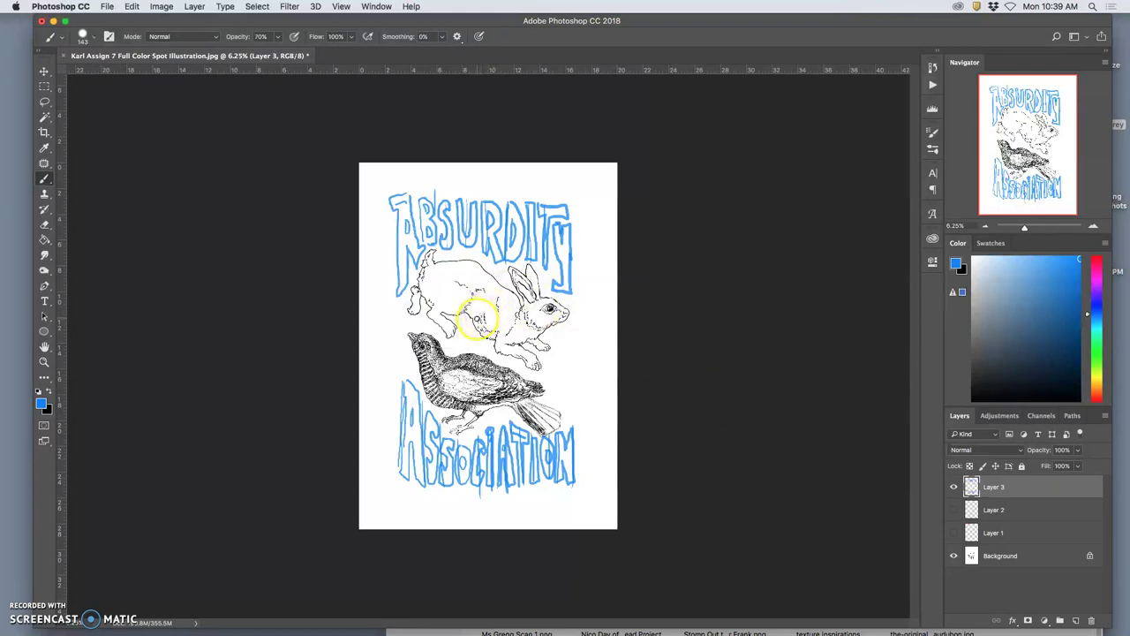
left_click(477, 314)
mouse_move(479, 302)
left_mouse_down()
mouse_move(491, 312)
mouse_move(458, 335)
mouse_move(456, 366)
mouse_move(477, 380)
mouse_move(499, 371)
mouse_move(484, 356)
mouse_move(481, 300)
mouse_move(469, 326)
mouse_move(480, 319)
mouse_move(480, 342)
left_mouse_up()
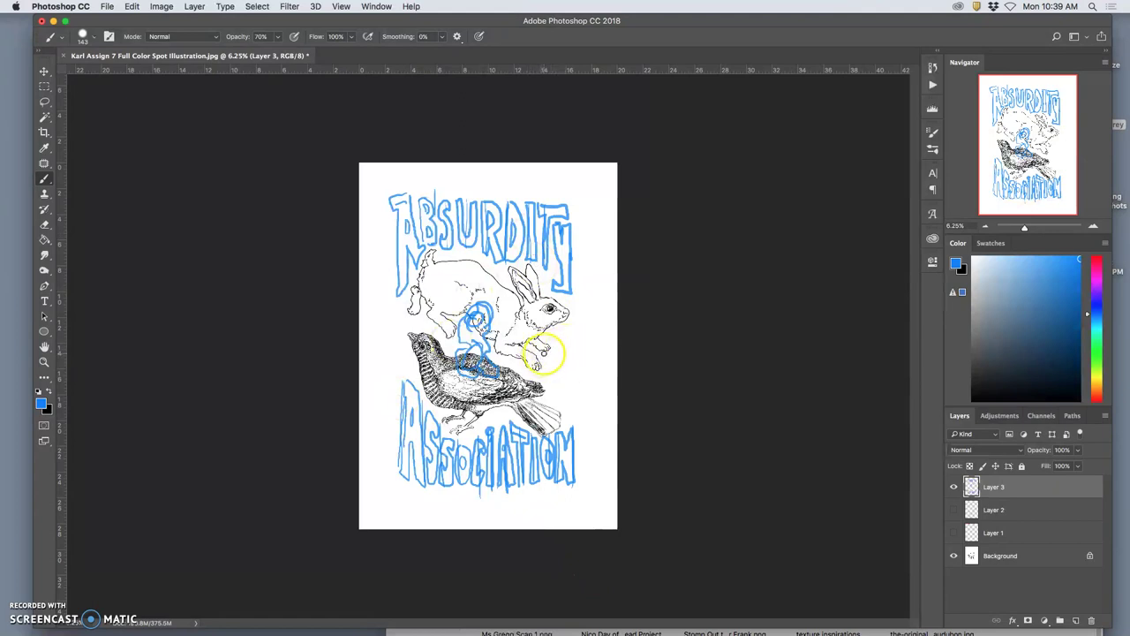
key("super+alt+z")
key("super+alt+z")
key("super+alt+z")
key("super+alt+z")
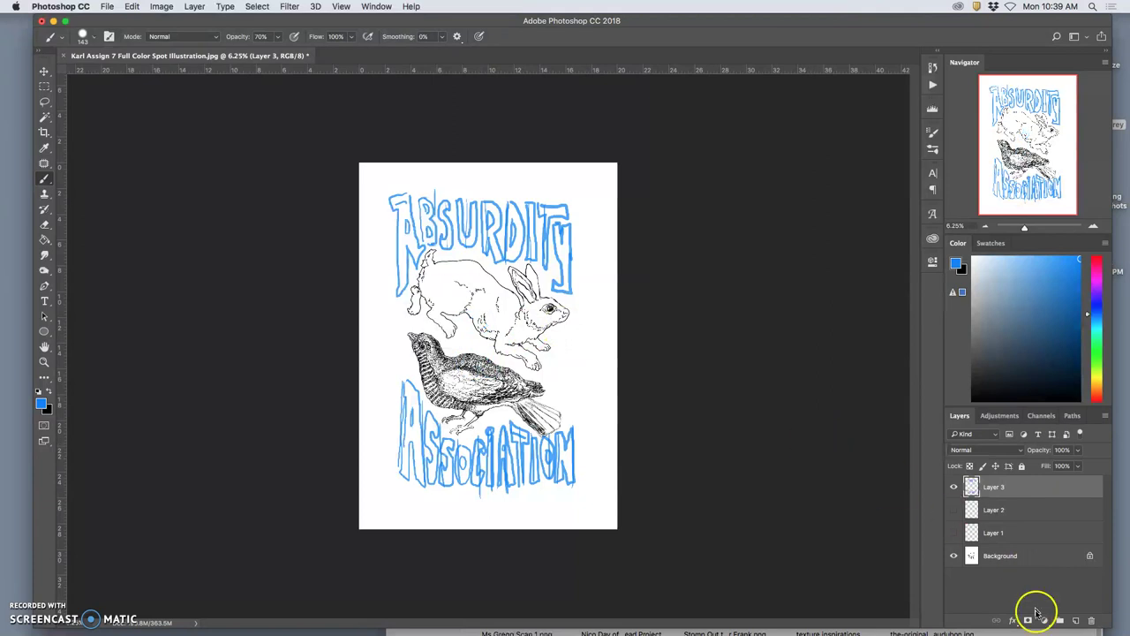
On new Layer 4, brush a blue ampersand between rabbit and bird and touch up the Y
left_click(1075, 620)
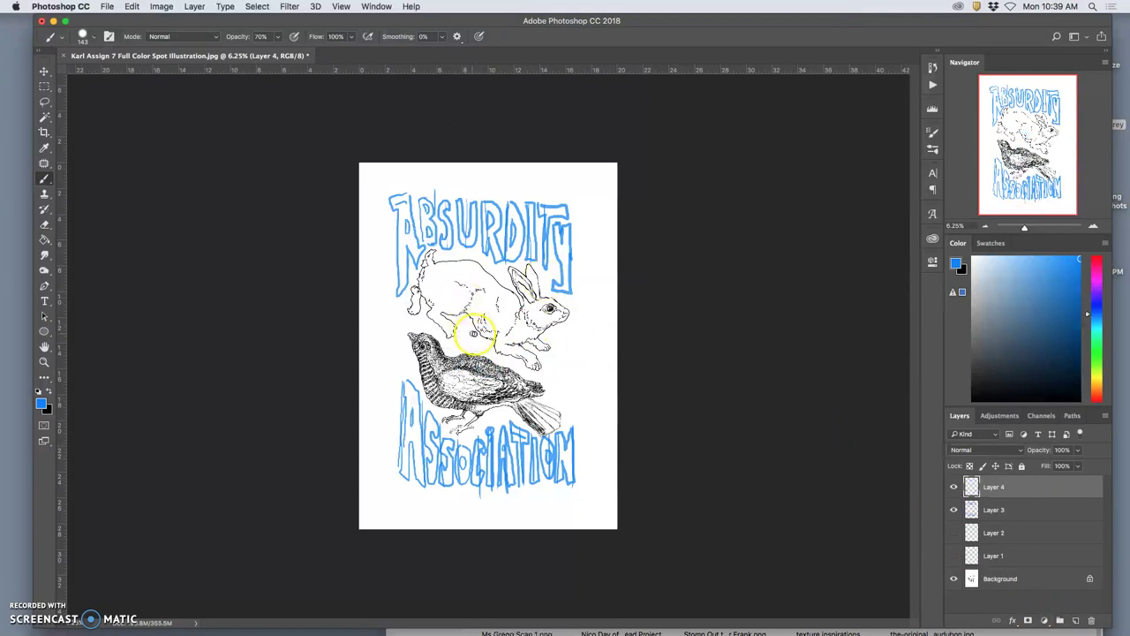
mouse_move(474, 333)
left_mouse_down()
mouse_move(462, 332)
mouse_move(472, 338)
left_mouse_up()
mouse_move(555, 173)
left_mouse_down()
mouse_move(576, 235)
mouse_move(559, 260)
mouse_move(580, 222)
mouse_move(562, 195)
left_mouse_up()
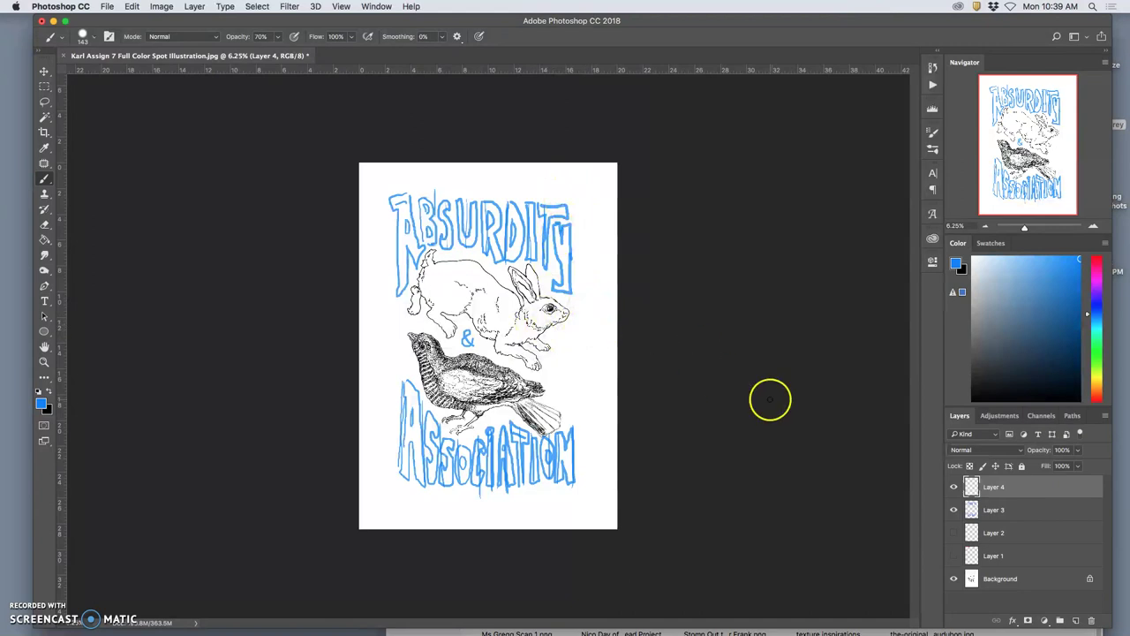
Save the layered sketch as a PSD on the Desktop named Assign 8 Text Blocking Sketch
left_click(107, 6)
left_click(239, 127)
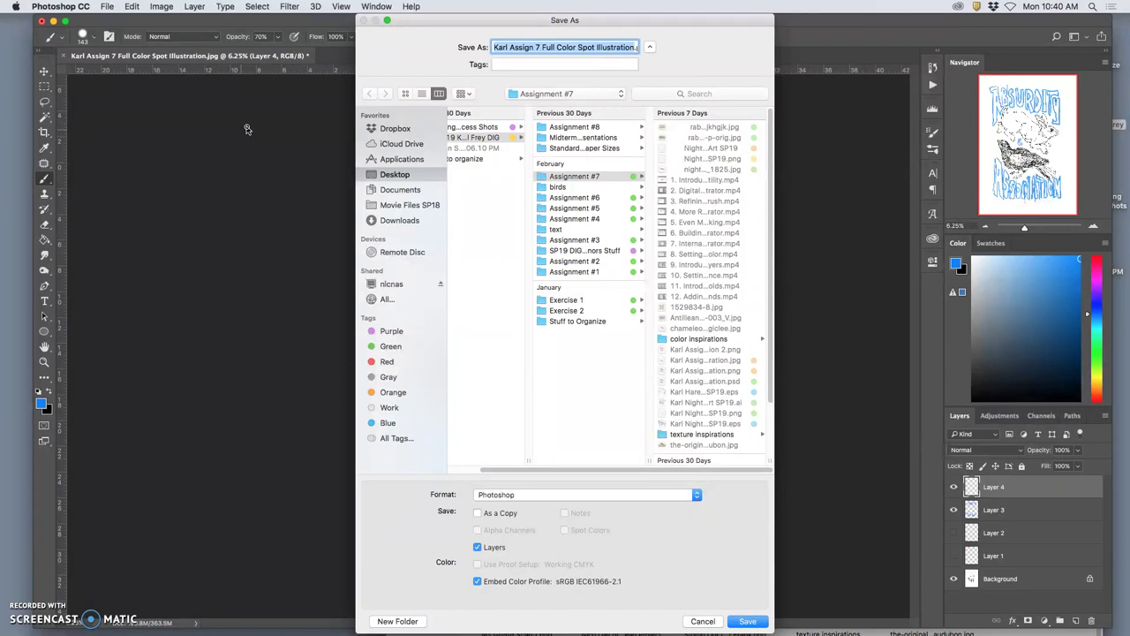
left_click(536, 48)
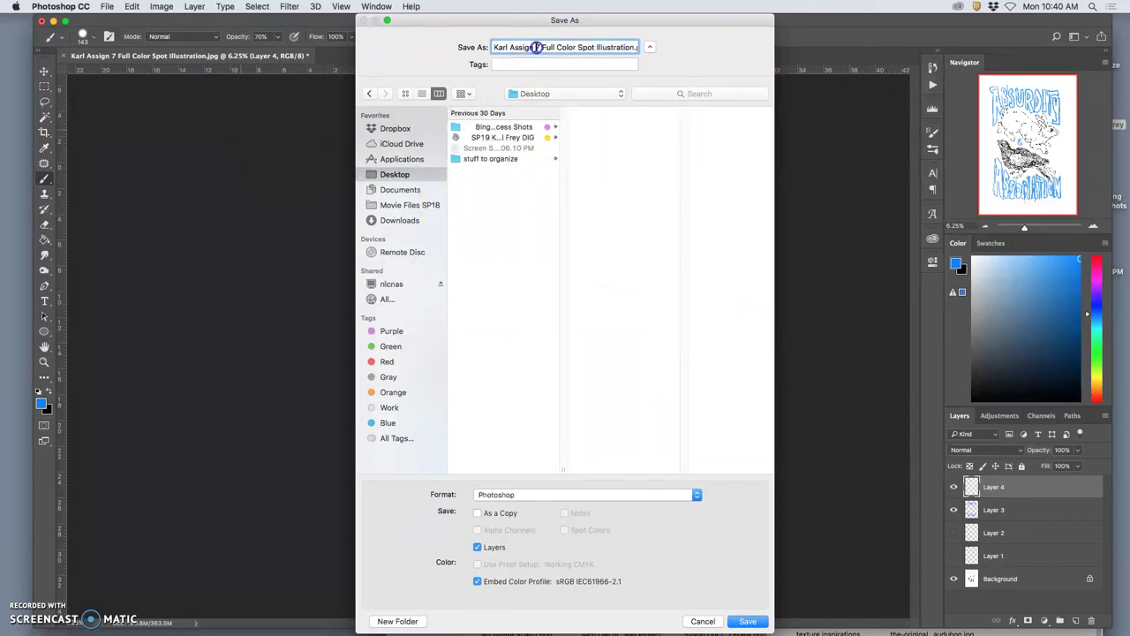
double_click(537, 48)
type("8")
left_click_drag(541, 48, 631, 50)
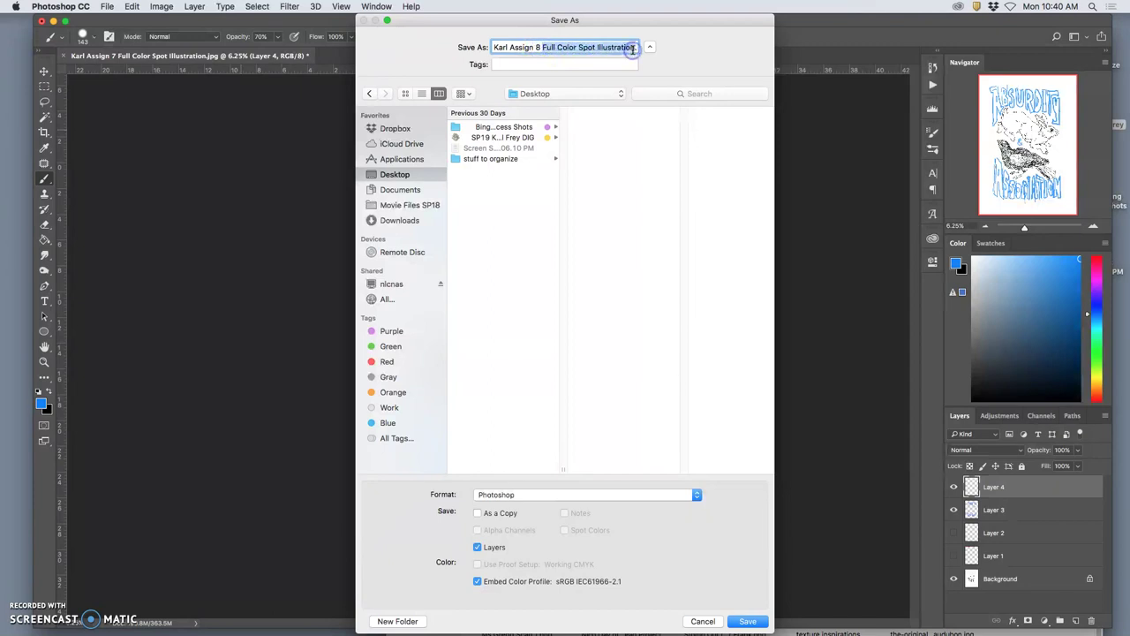
key("BackSpace")
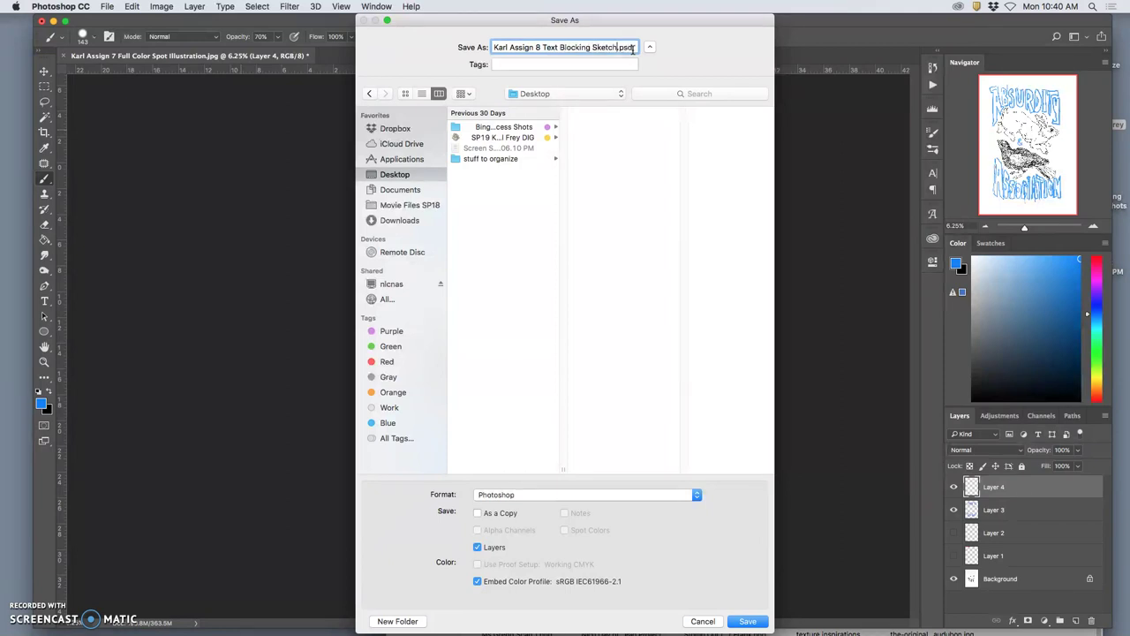
left_click(748, 621)
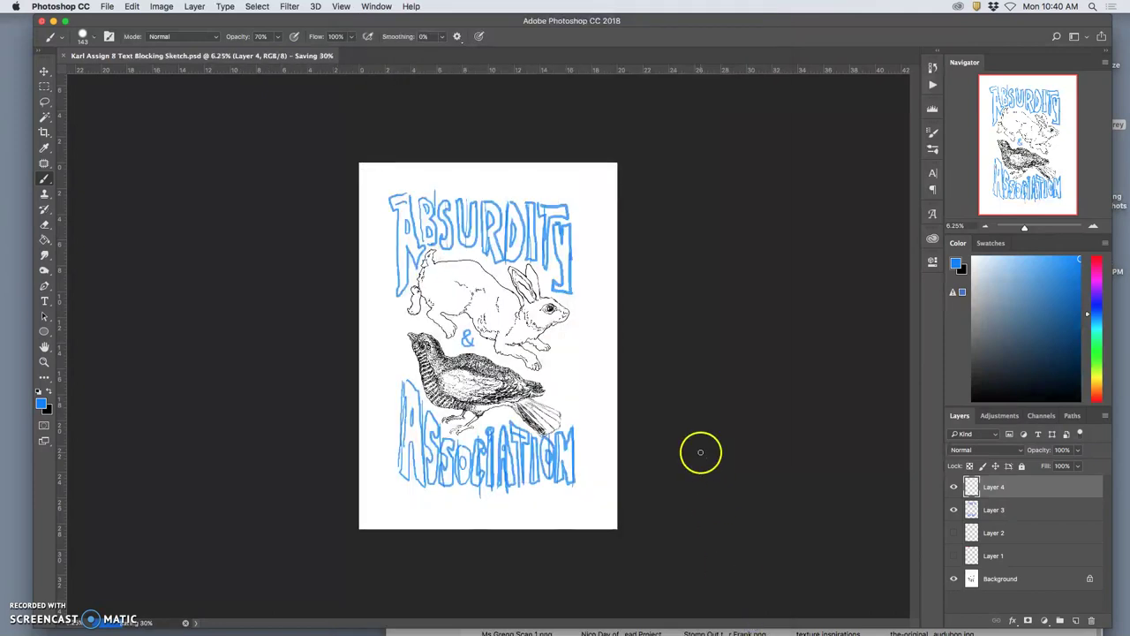
Save a JPEG copy of the sketch to the Desktop with default quality, then hide Photoshop
left_click(106, 7)
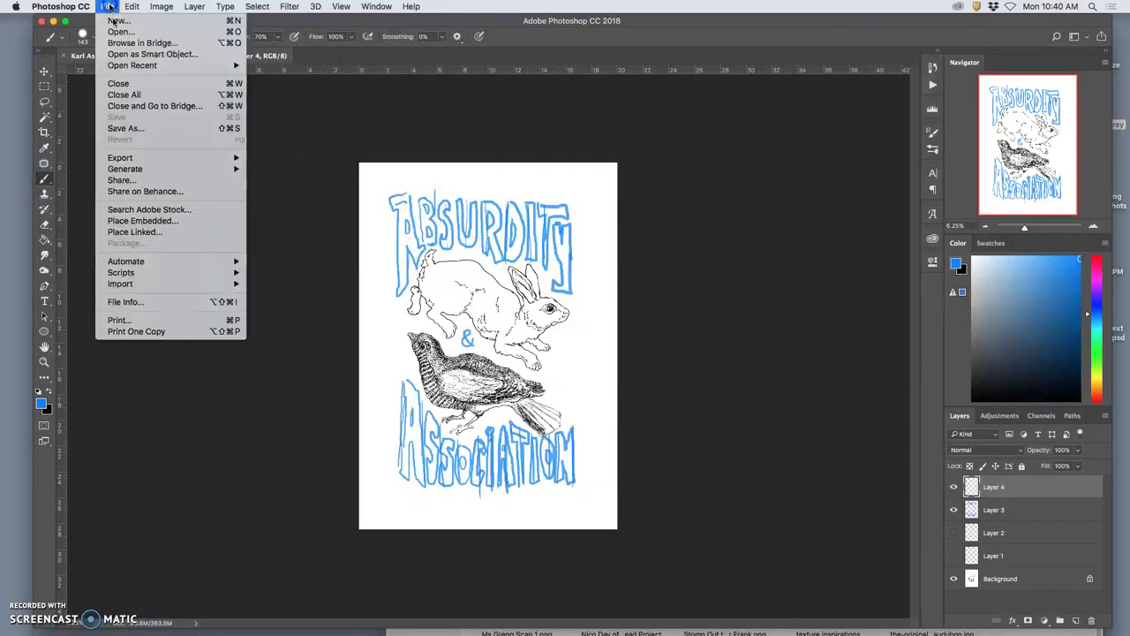
left_click(183, 128)
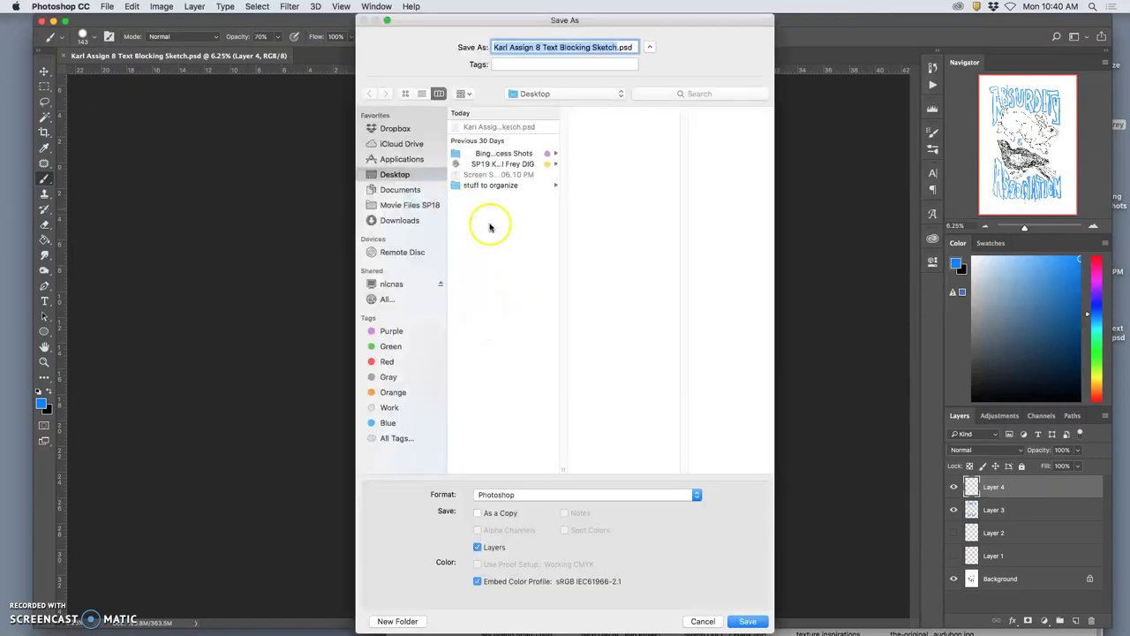
left_click(580, 499)
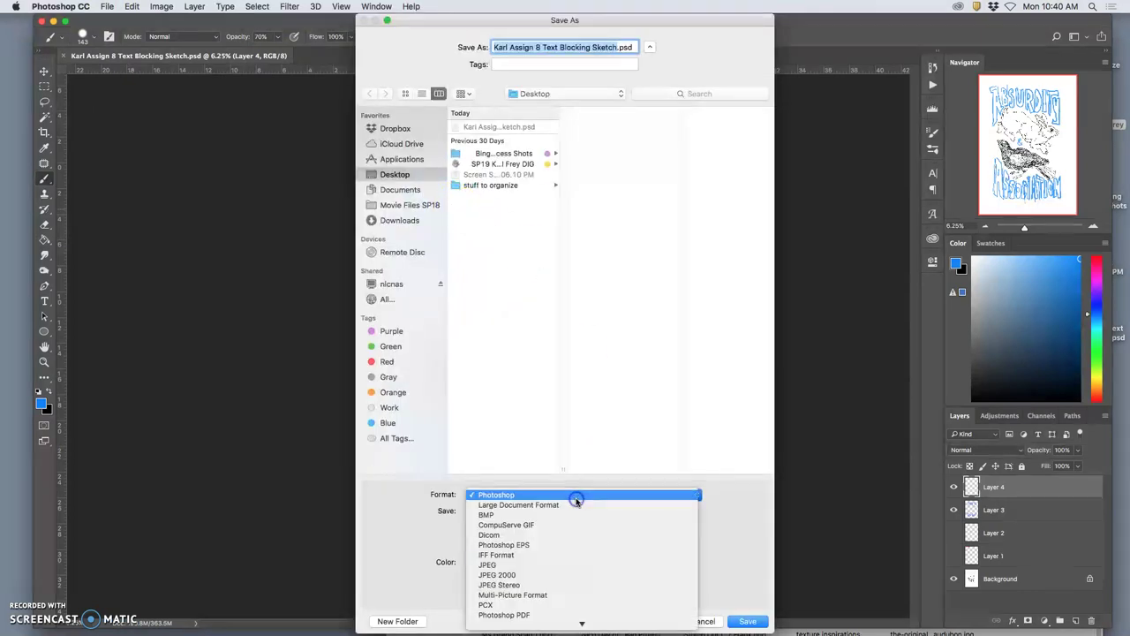
left_click(560, 568)
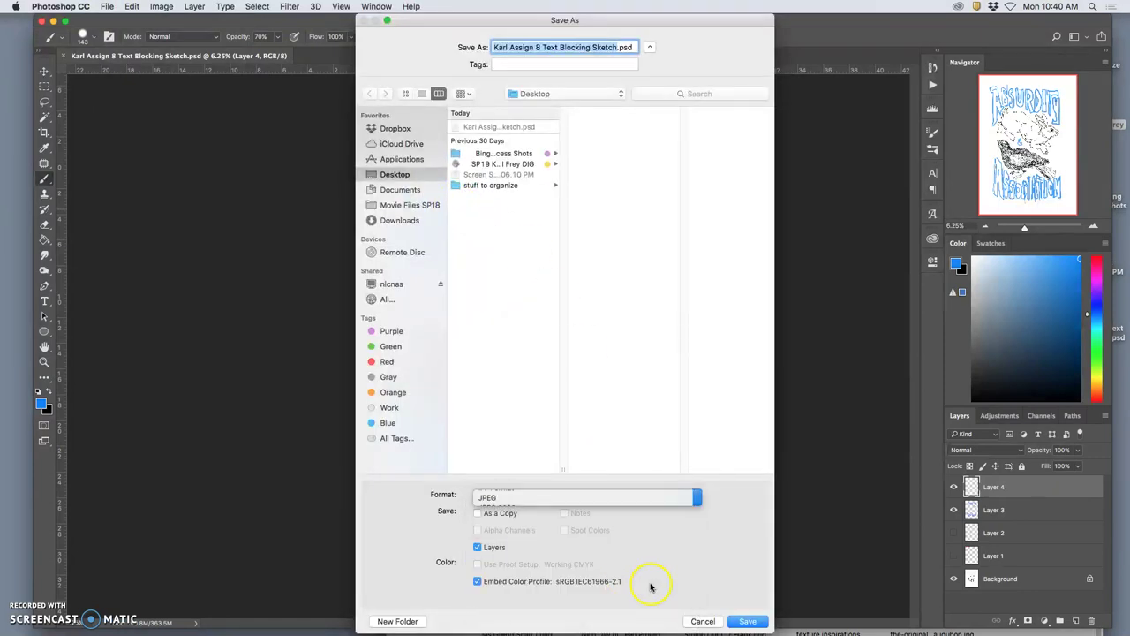
left_click(747, 621)
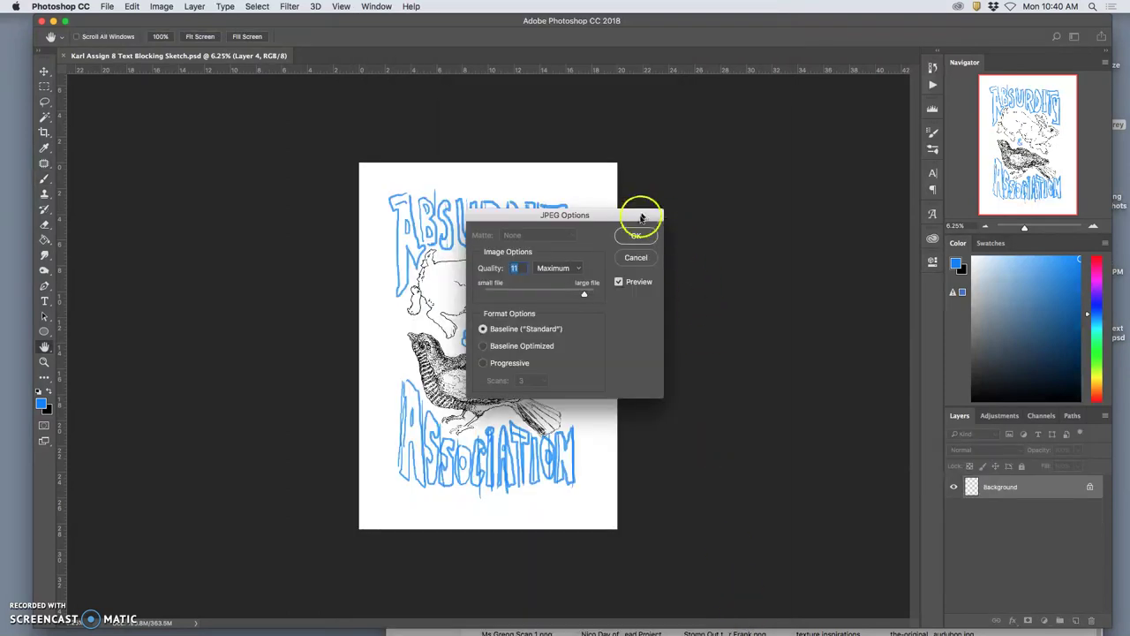
left_click(637, 235)
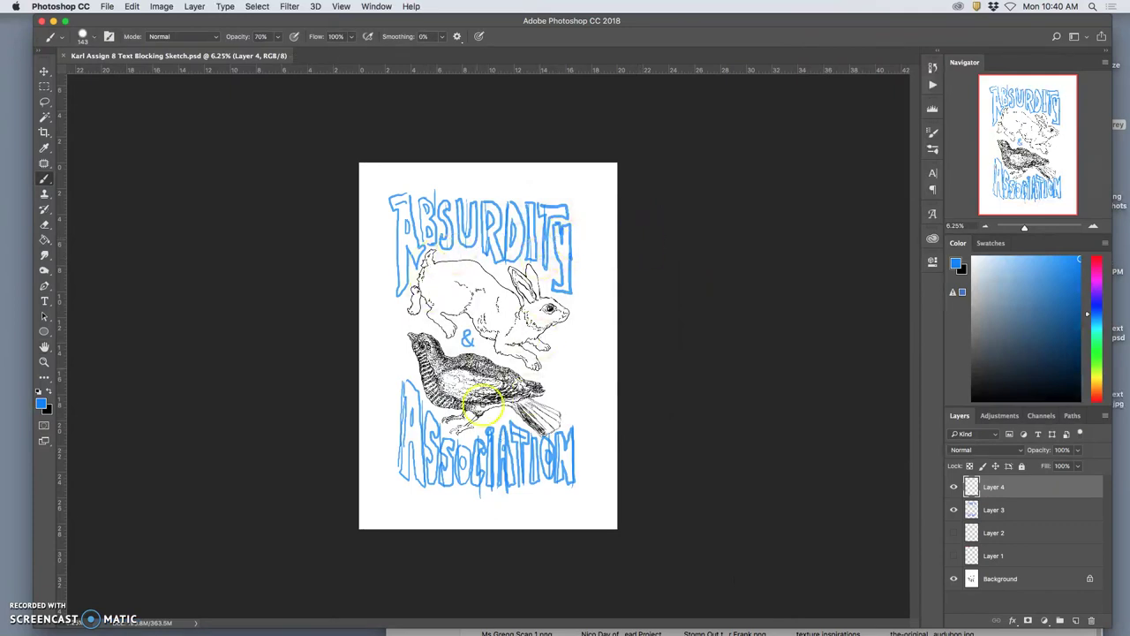
key("F11")
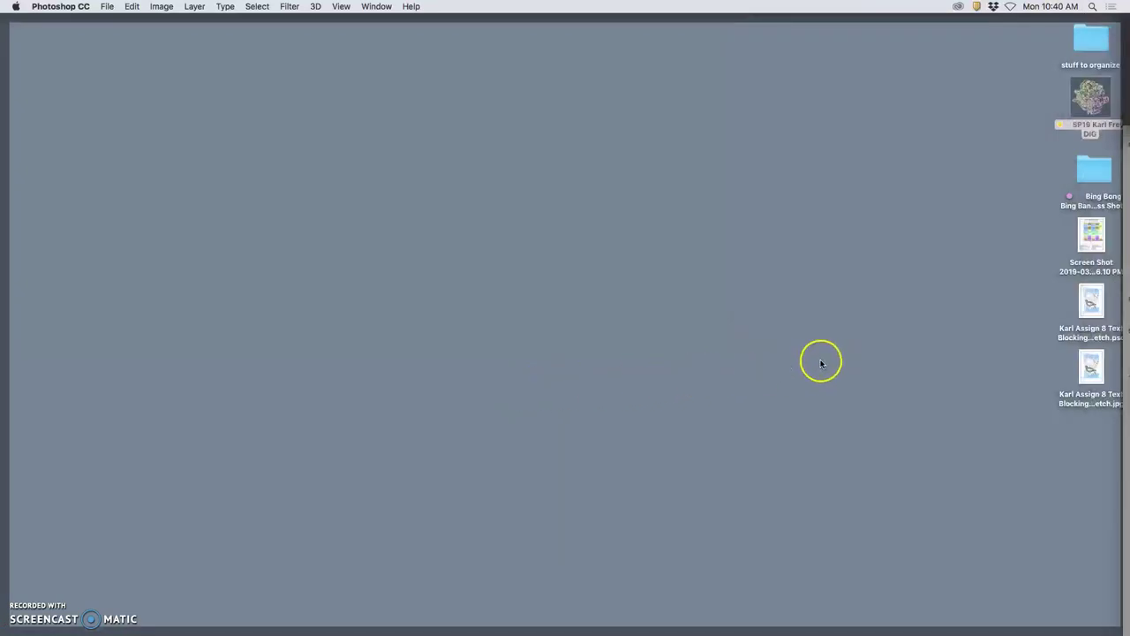
Preview the Embattled Earth sketch PNG in the class folder's Assignment #6, then return to Photoshop
double_click(1082, 97)
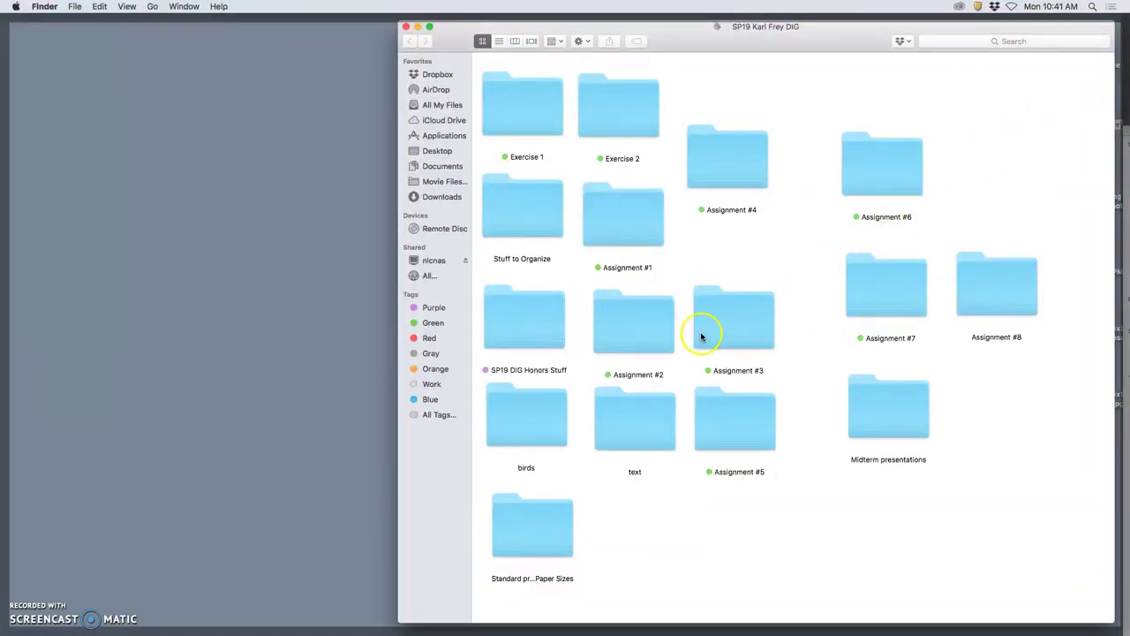
double_click(902, 189)
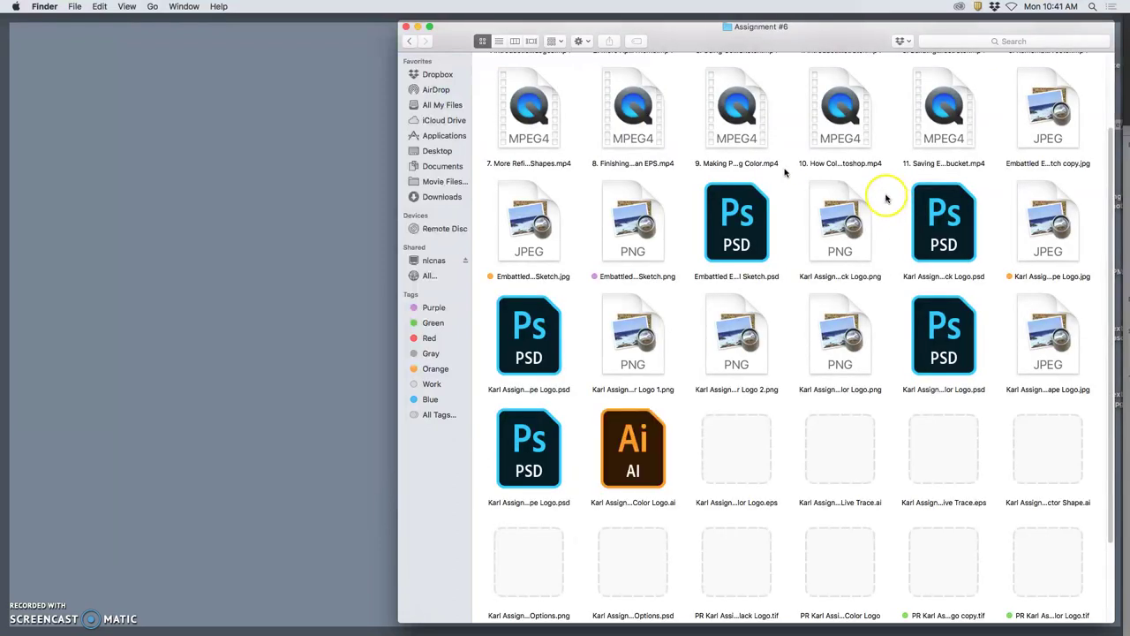
scroll(784, 168, "up", 3)
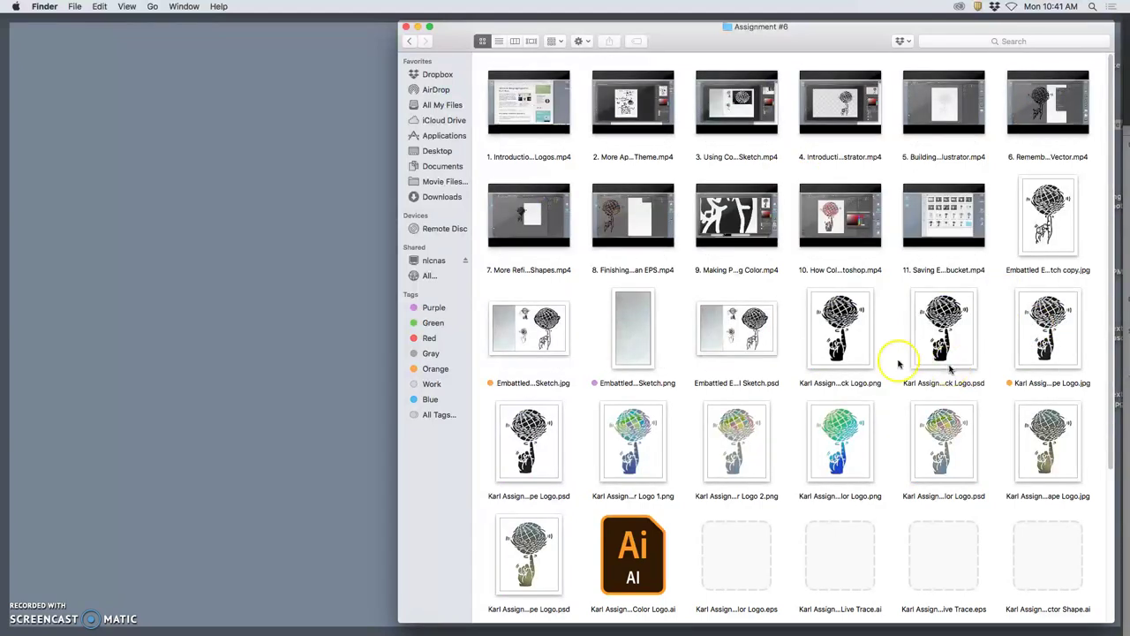
left_click(630, 332)
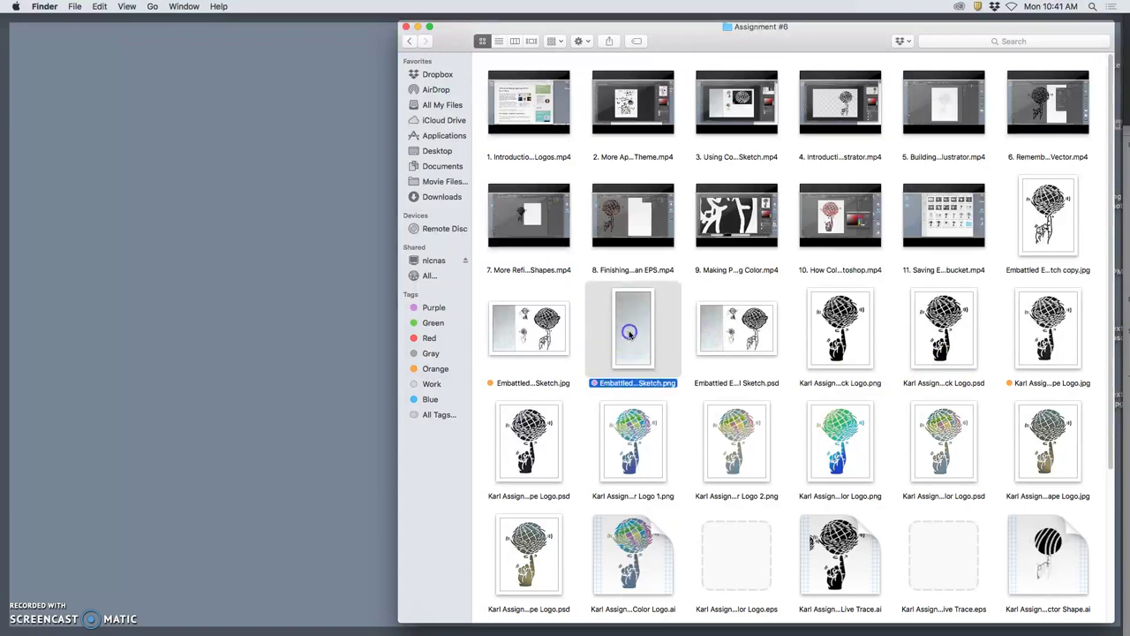
double_click(630, 333)
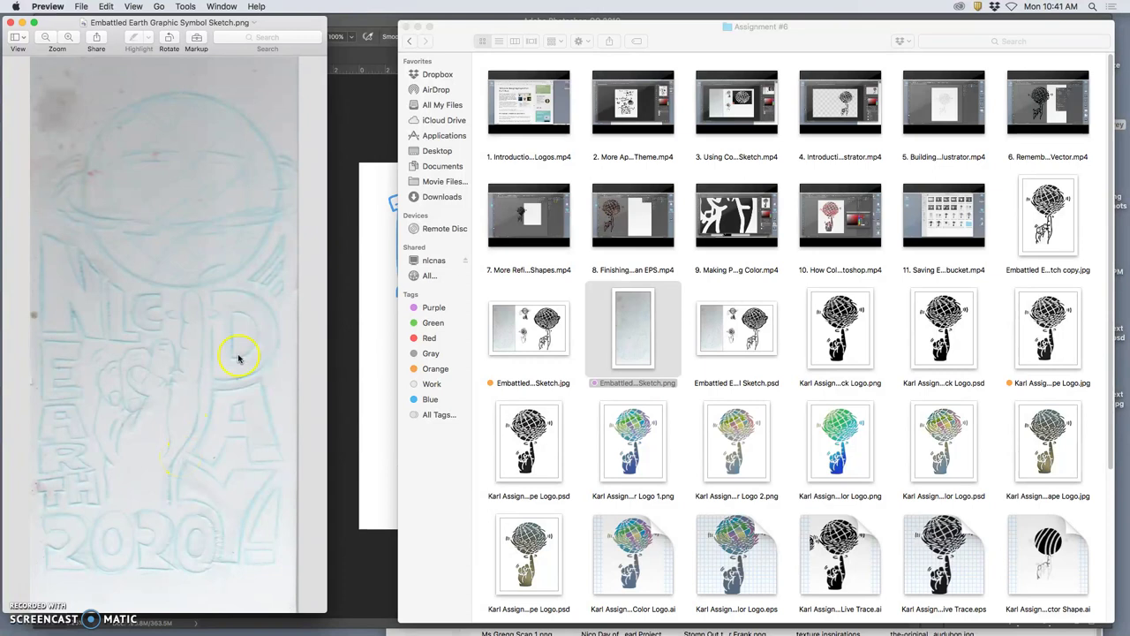
left_click(369, 340)
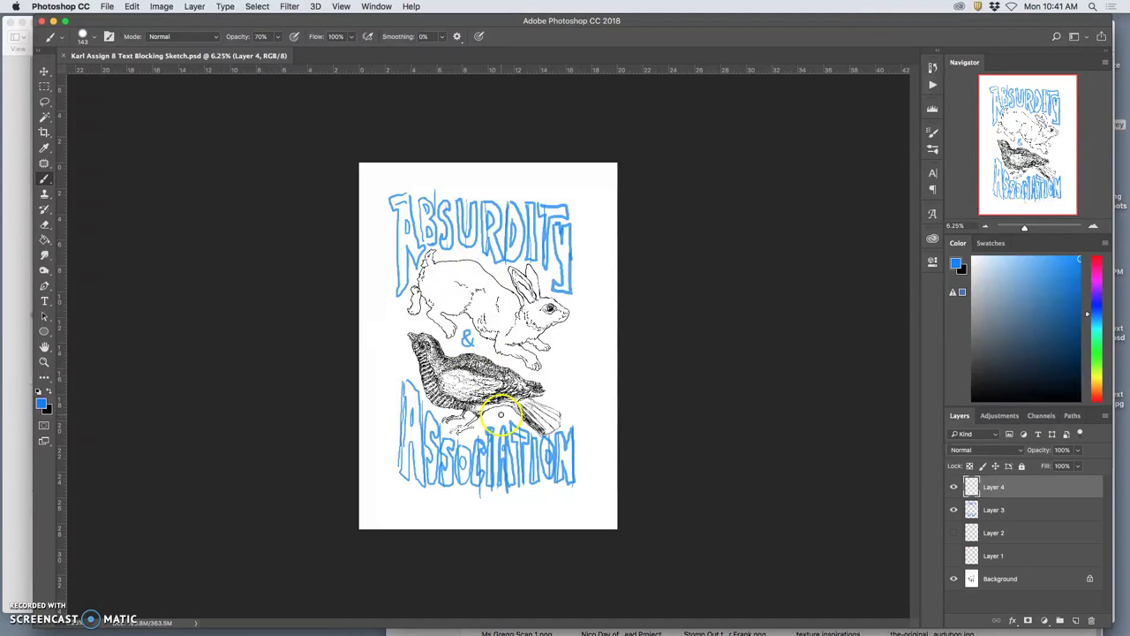
Load dafont.com in a new Chrome tab and look over its home page
mouse_move(323, 624)
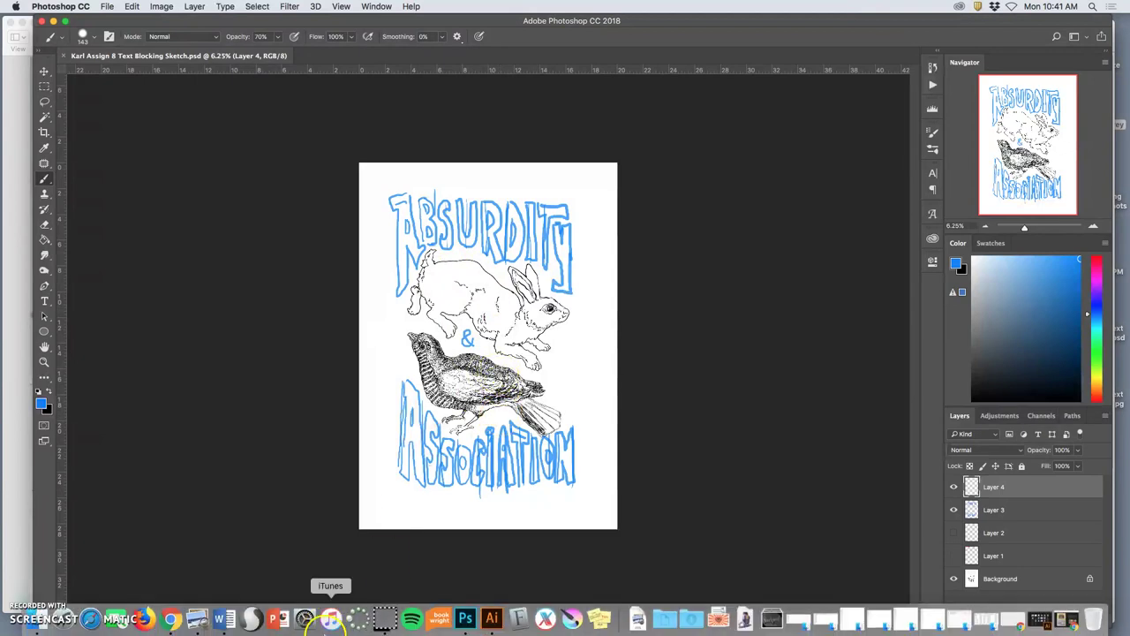
left_click(170, 619)
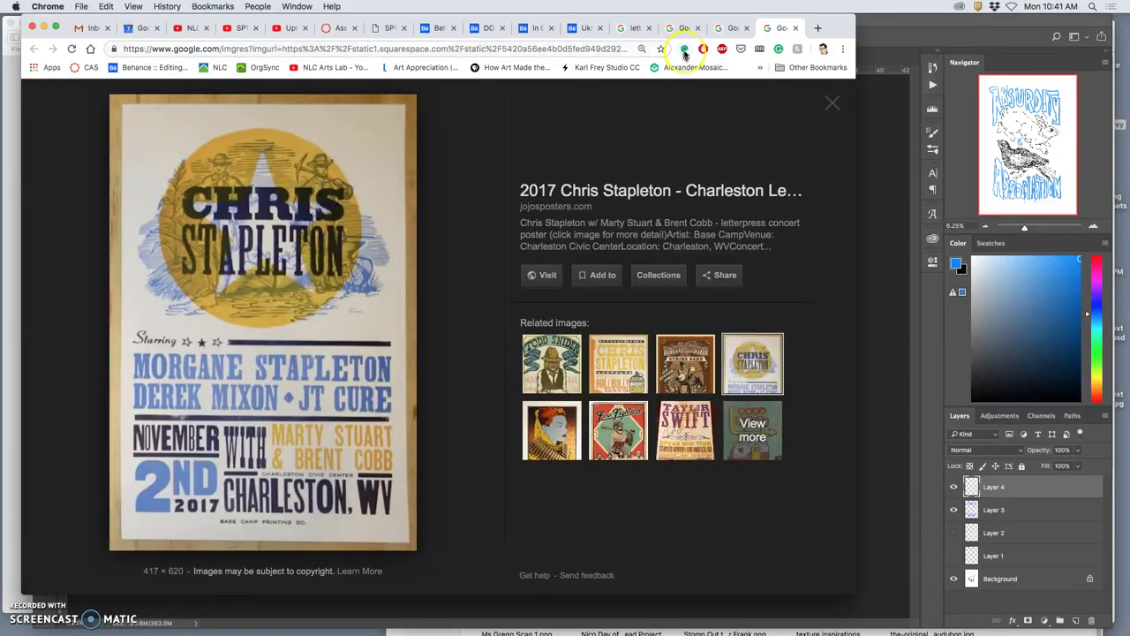
left_click(818, 28)
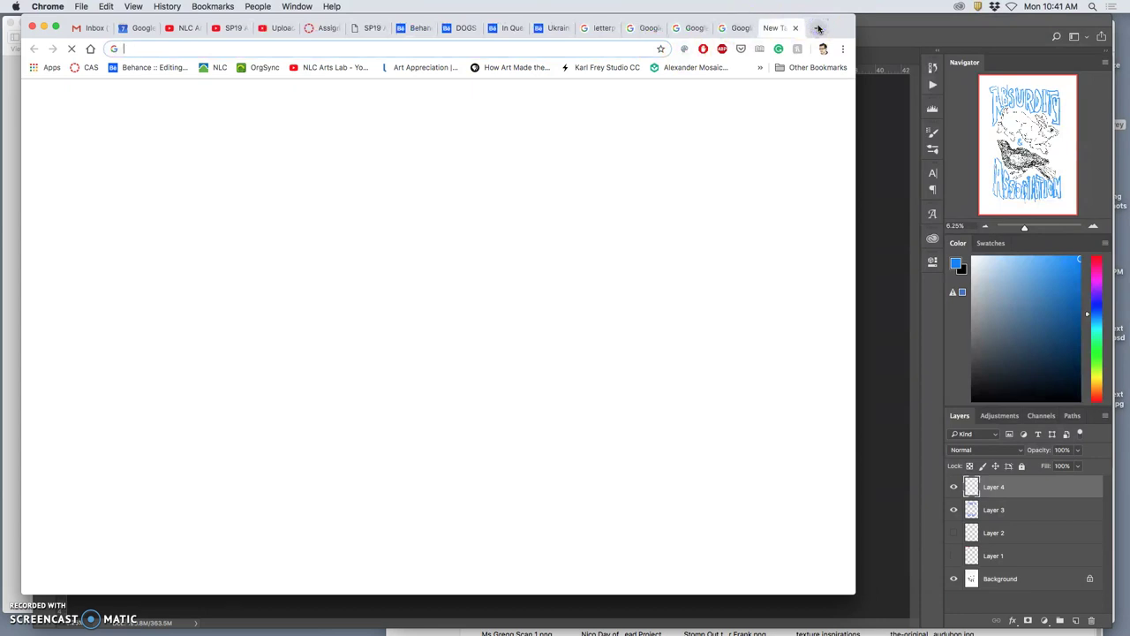
type("dafont")
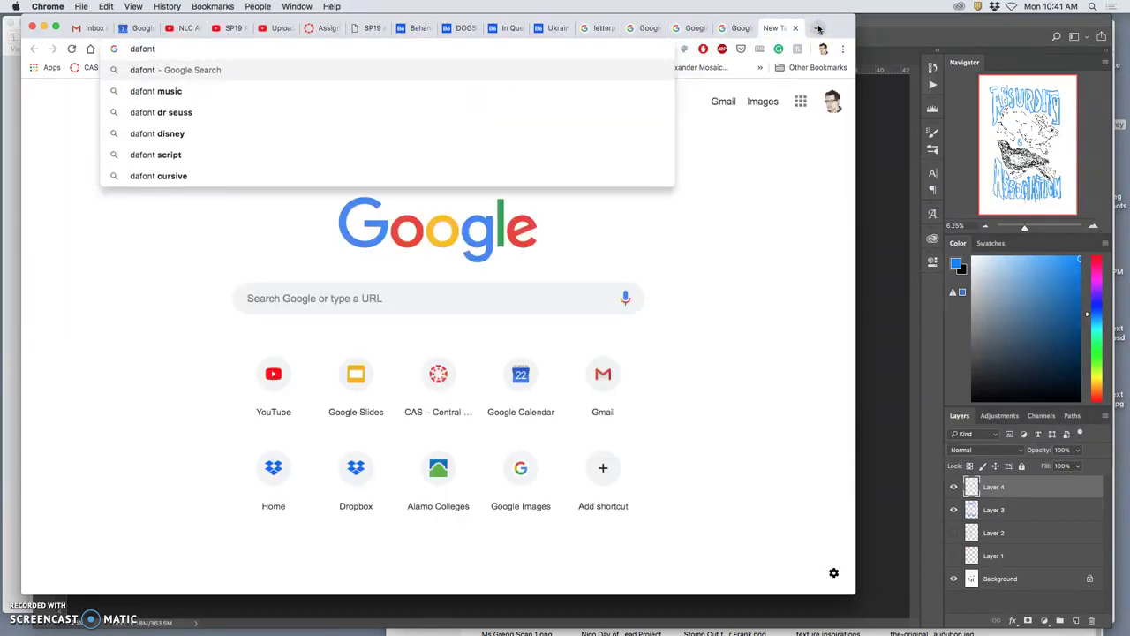
type(".com")
key("Return")
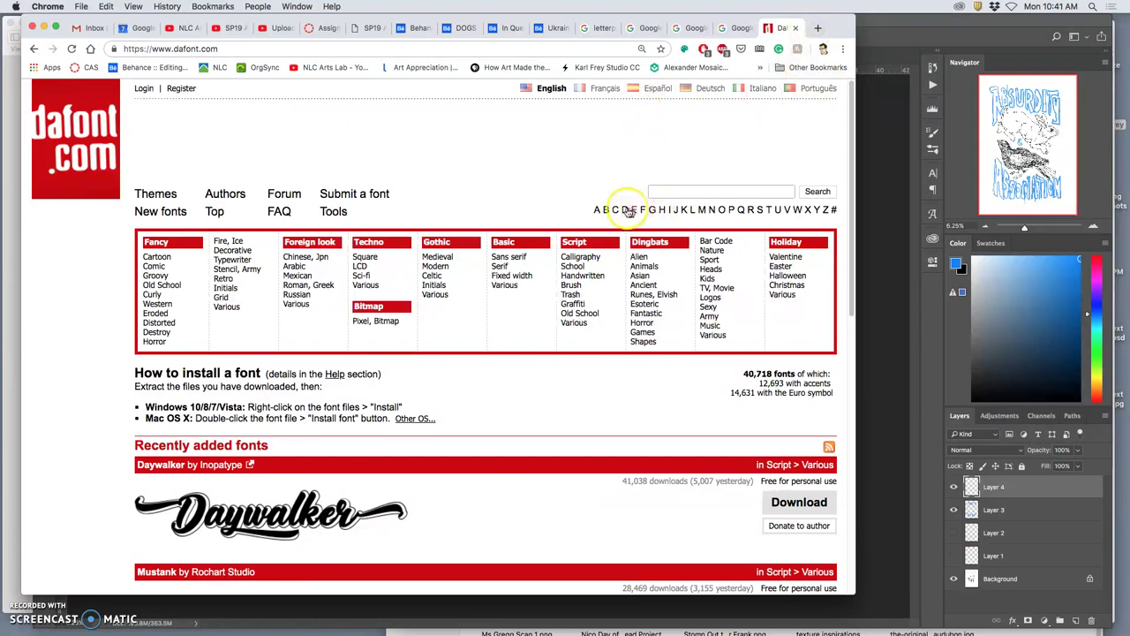
scroll(556, 208, "down", 3)
scroll(555, 208, "up", 3)
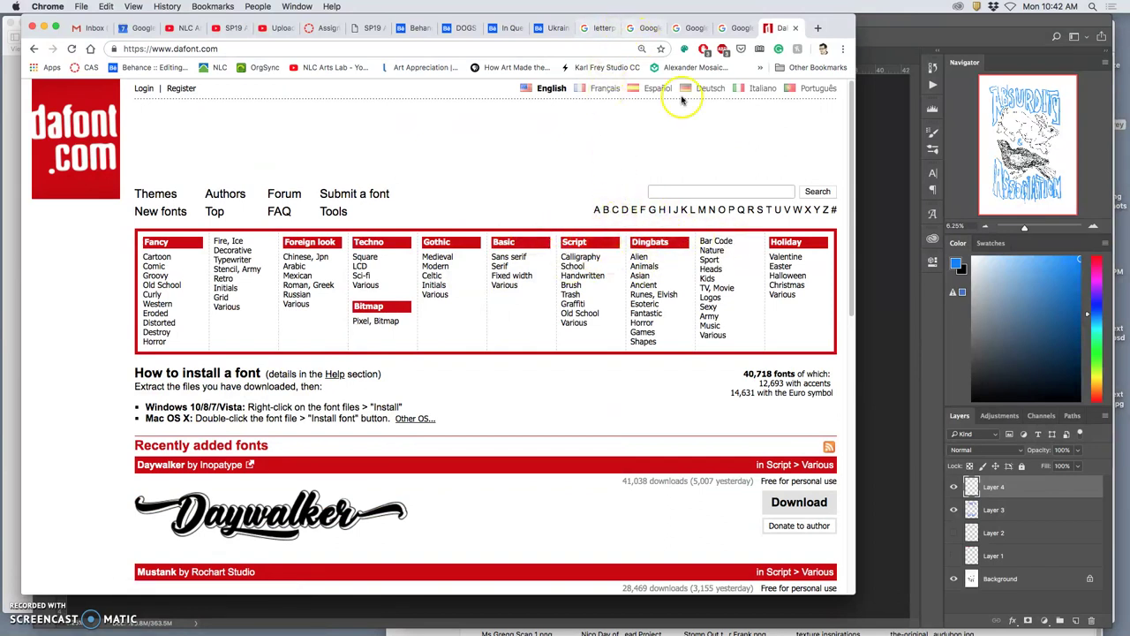
Search DaFont for 'letterpress' and review the three matching fonts
left_click(695, 190)
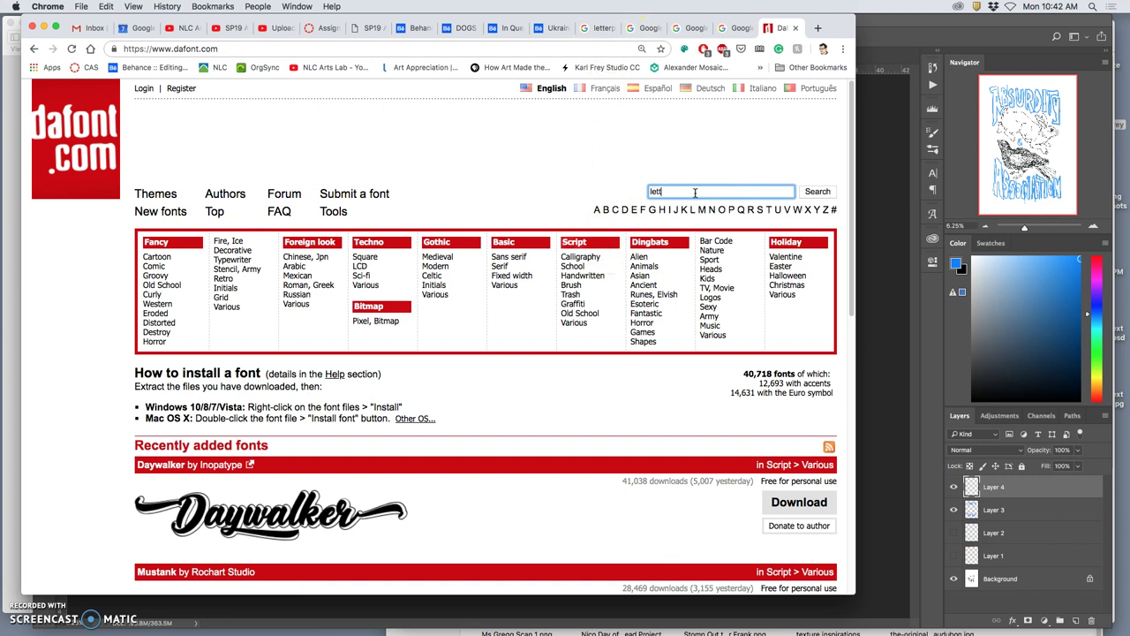
type("letterpress")
key("Return")
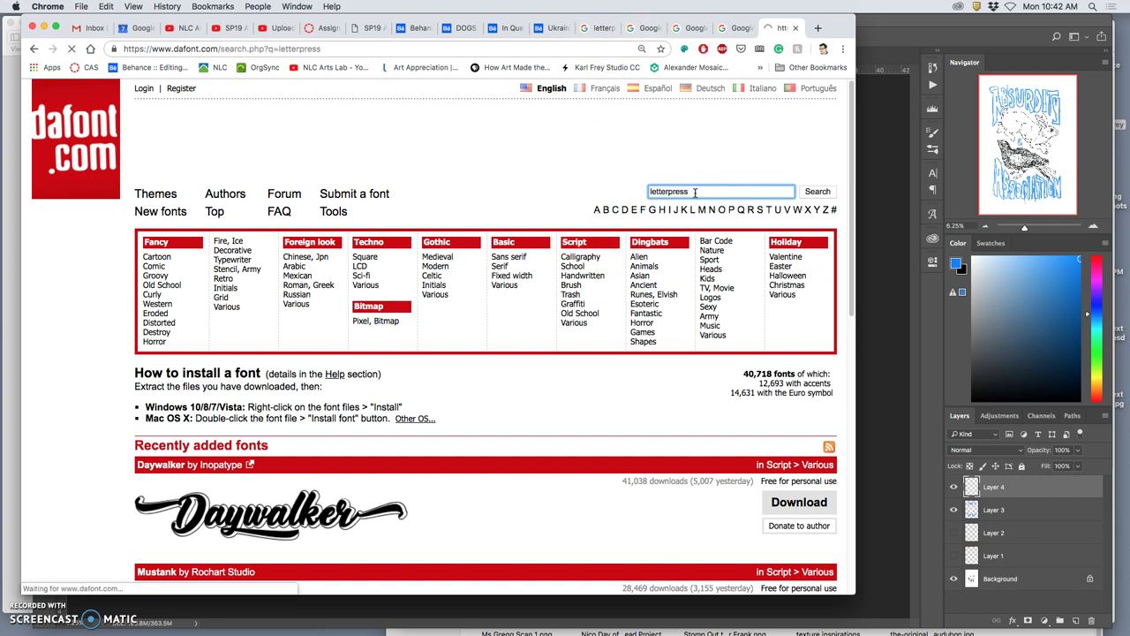
scroll(603, 357, "down", 8)
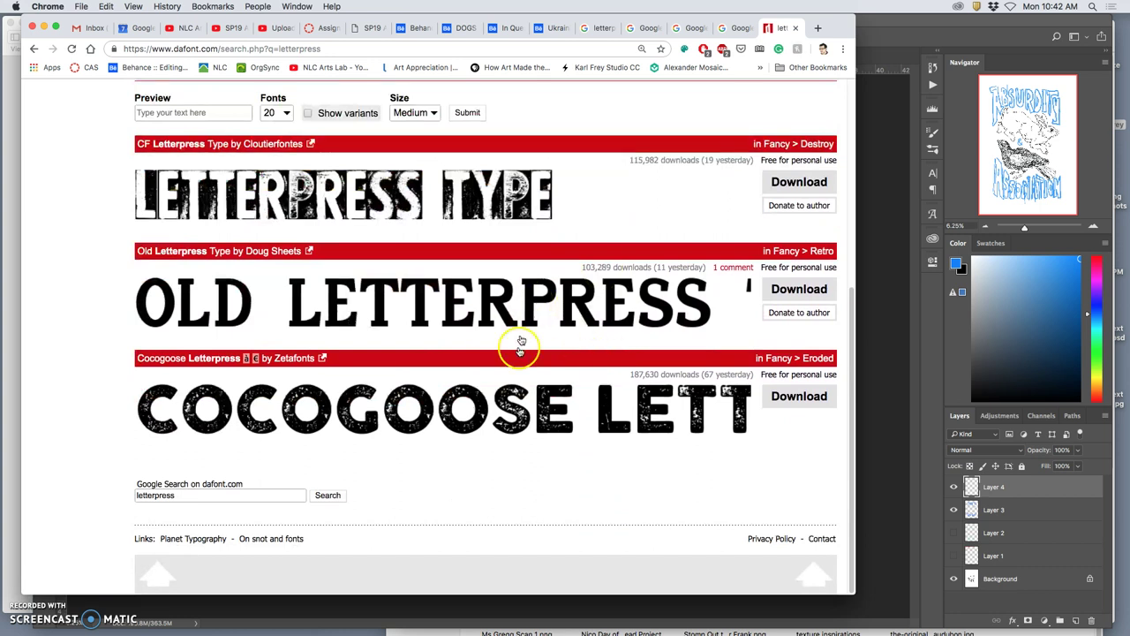
scroll(516, 358, "up", 1)
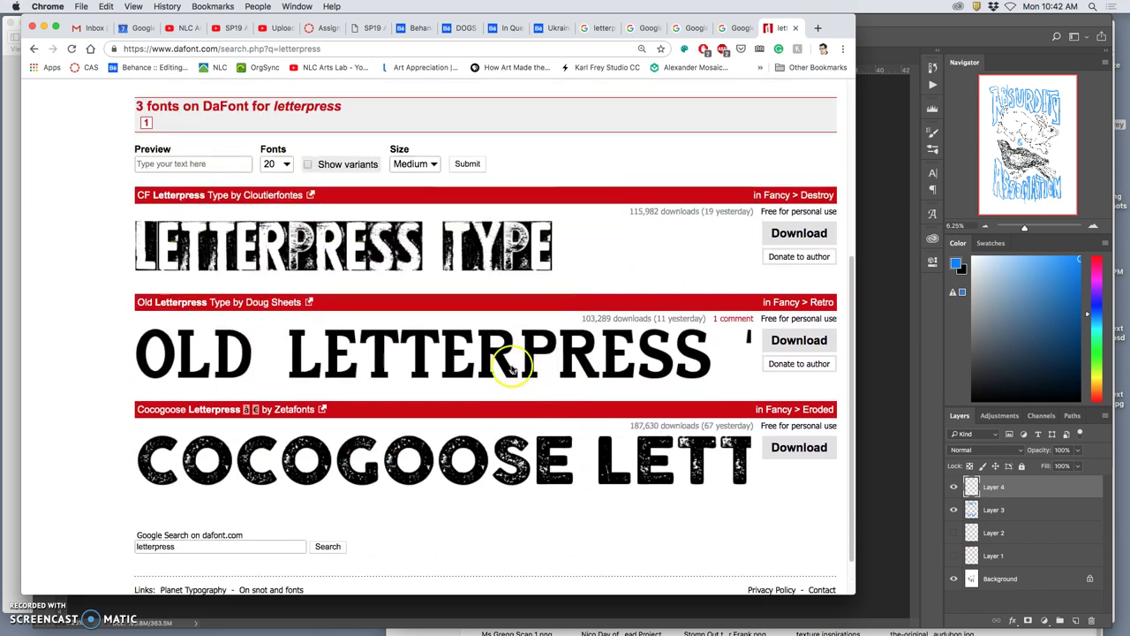
Enter 'Association' as the preview text, removing the trailing ampersand
left_click(200, 165)
type("Ass")
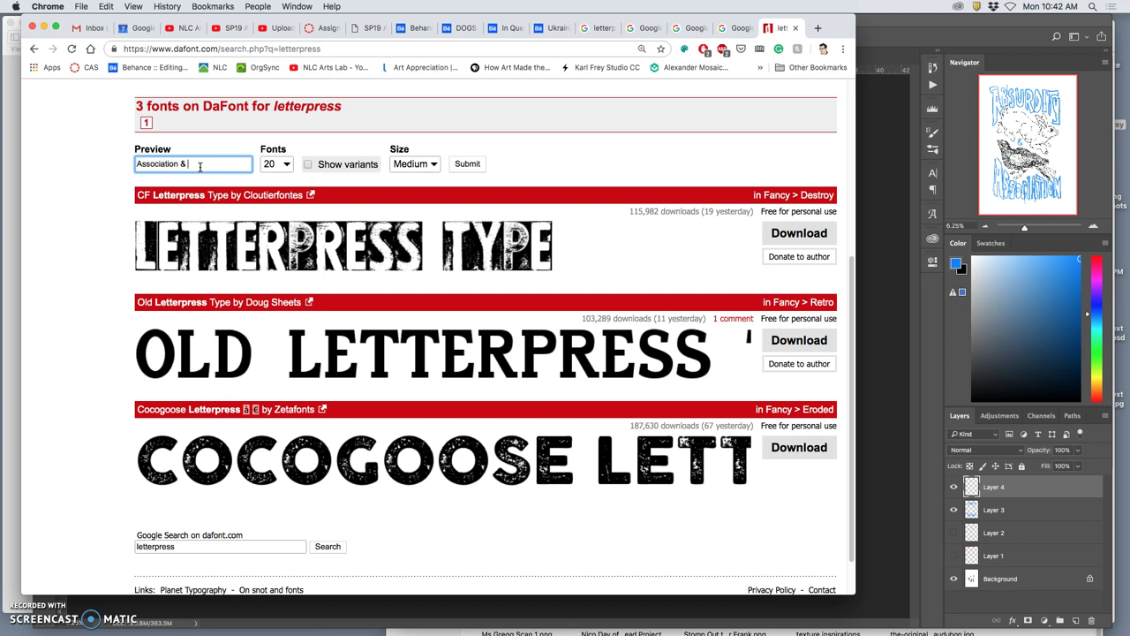
type("ociation &")
left_click(180, 165)
key("BackSpace")
key("BackSpace")
key("BackSpace")
left_click(138, 166)
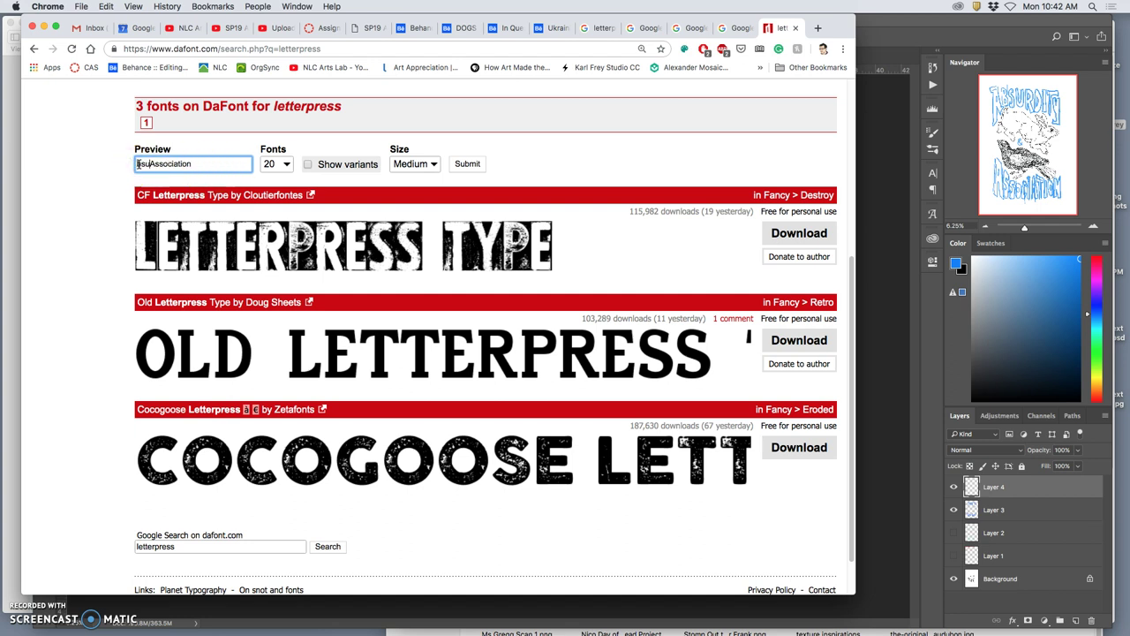